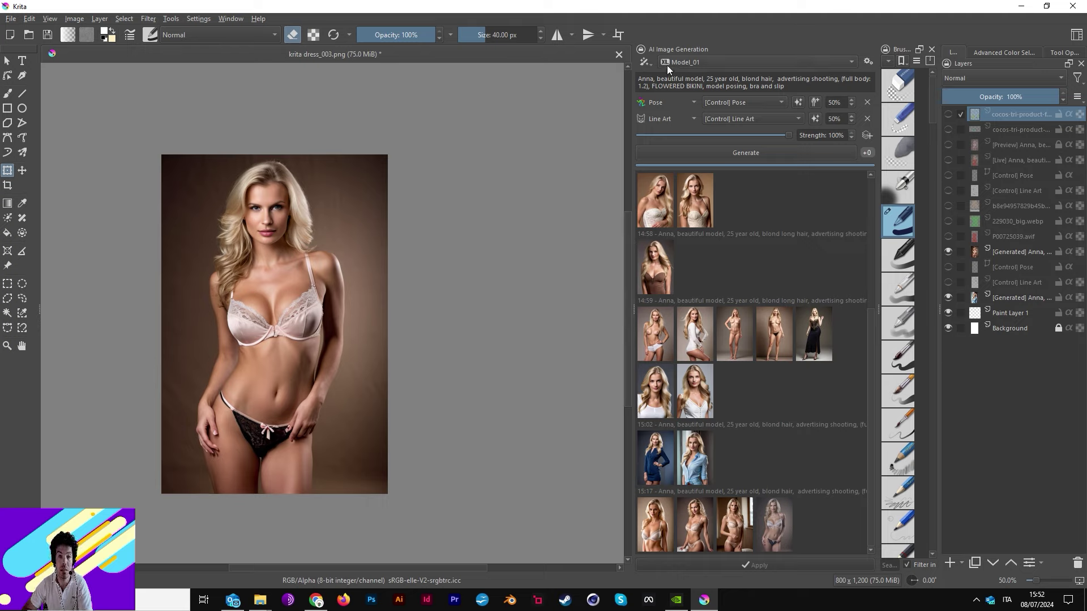
Remove 'FLOWERED BIKINI' from the prompt and preview the fourth 15:17 lingerie image on the canvas
left_click(867, 62)
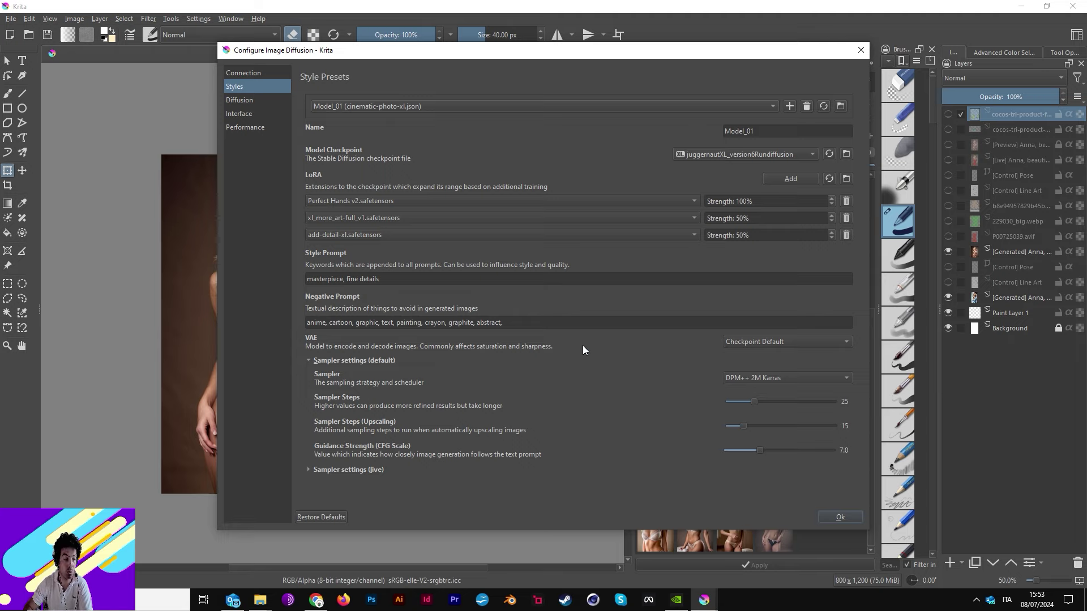
left_click(844, 515)
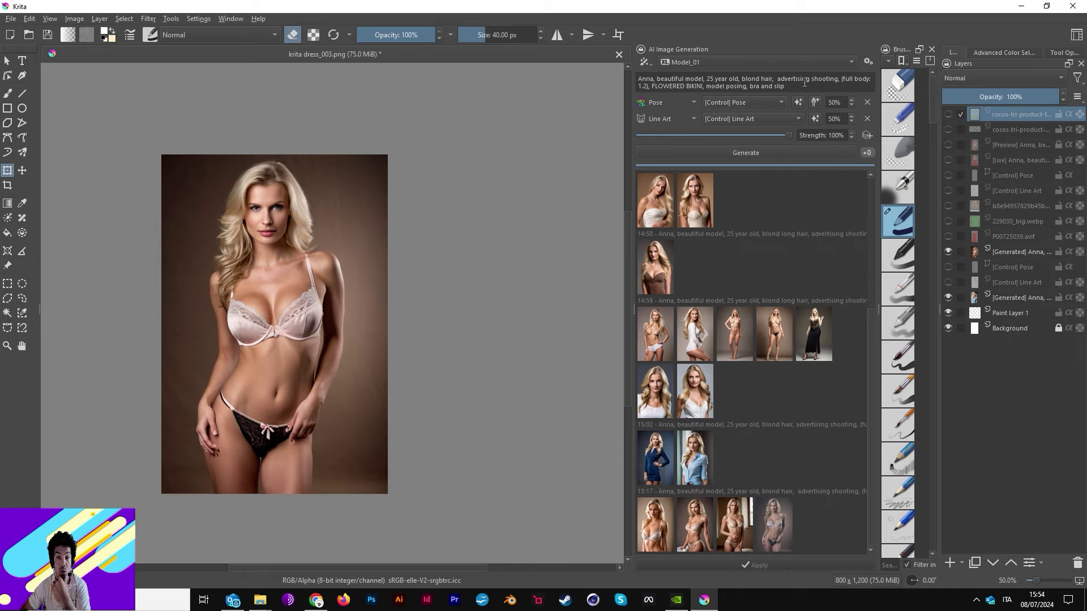
left_click_drag(705, 86, 651, 86)
key("BackSpace")
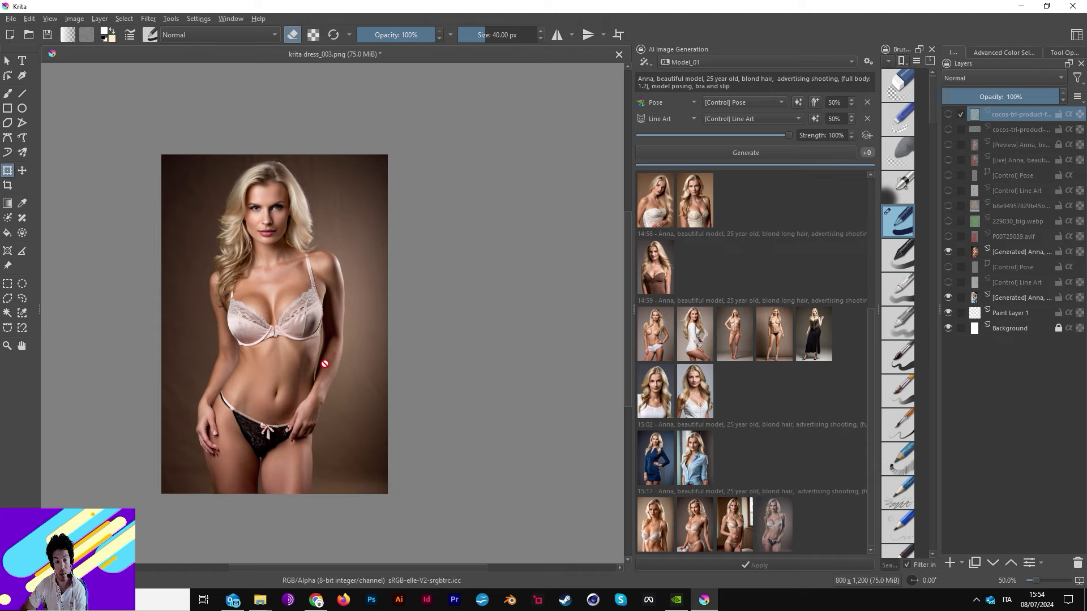
left_click(695, 458)
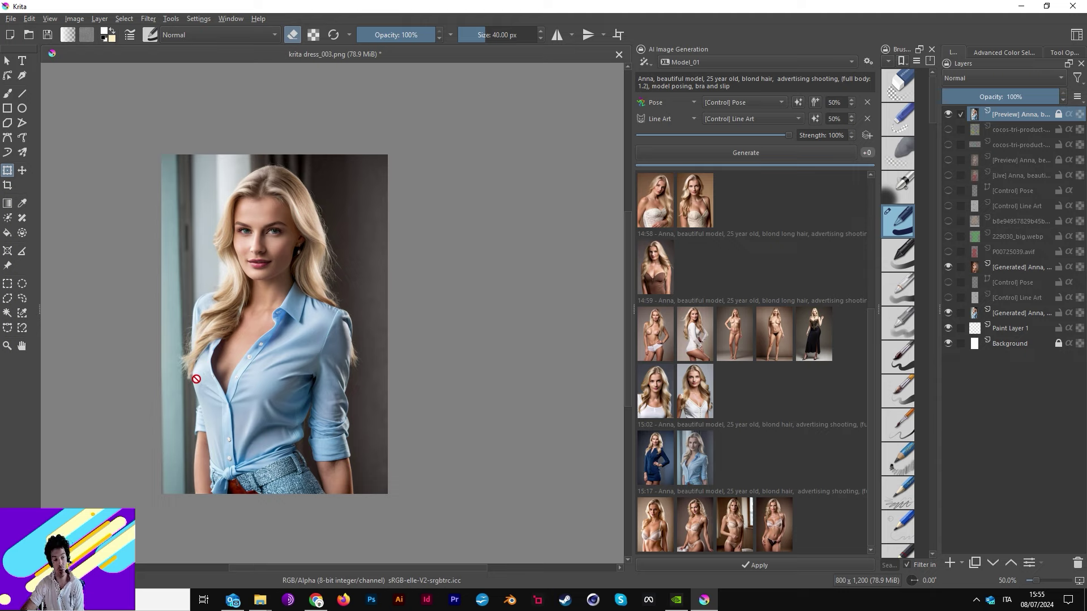
left_click(779, 537)
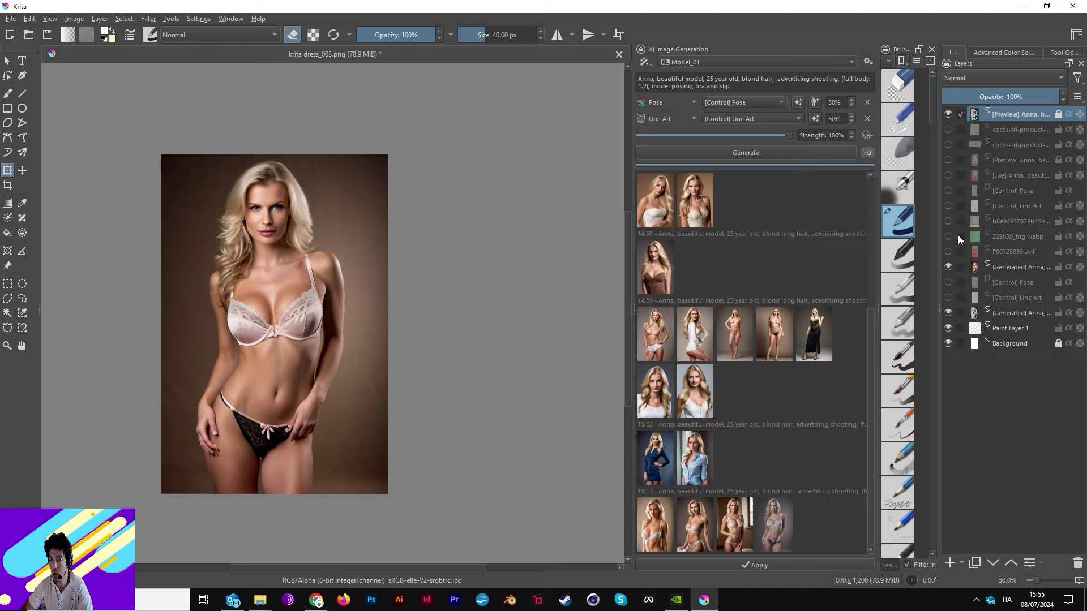
Hide the preview layer, then compare the Line Art and Pose control layers, leaving all hidden
left_click(948, 115)
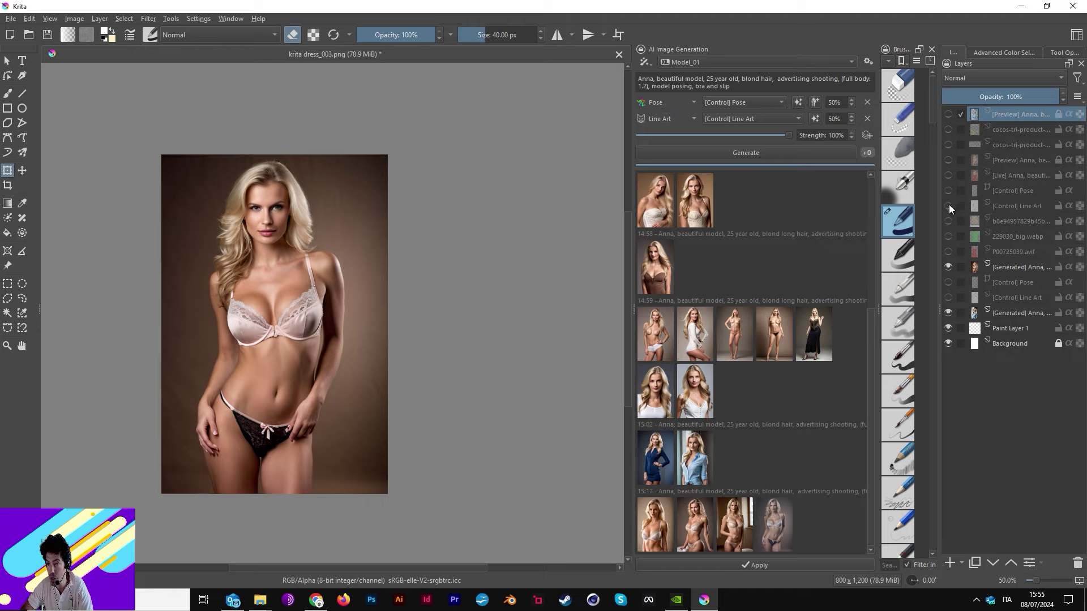
left_click(949, 206)
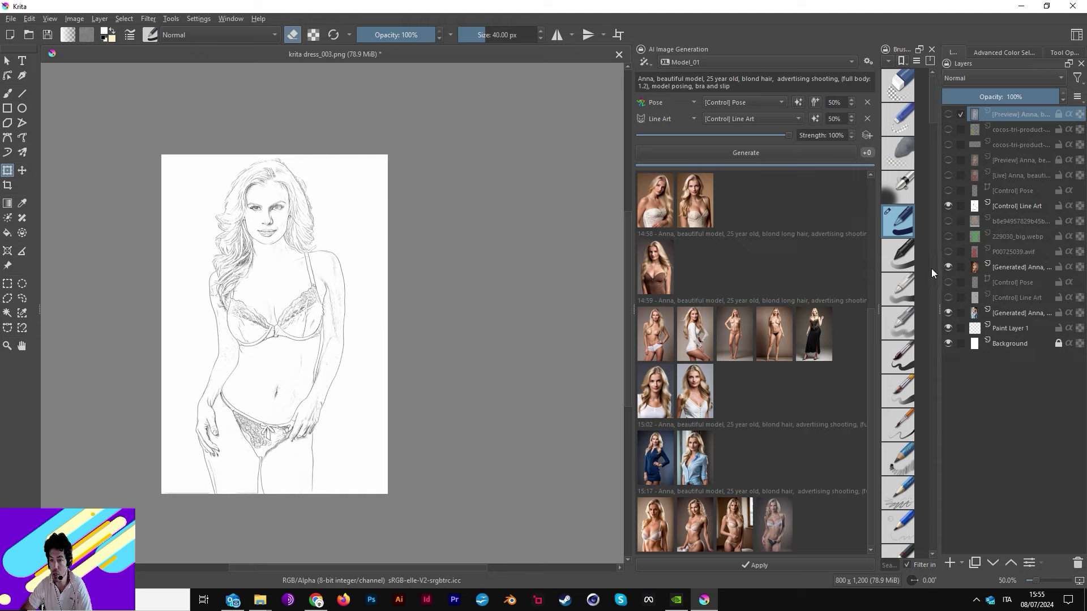
left_click(949, 191)
left_click(948, 206)
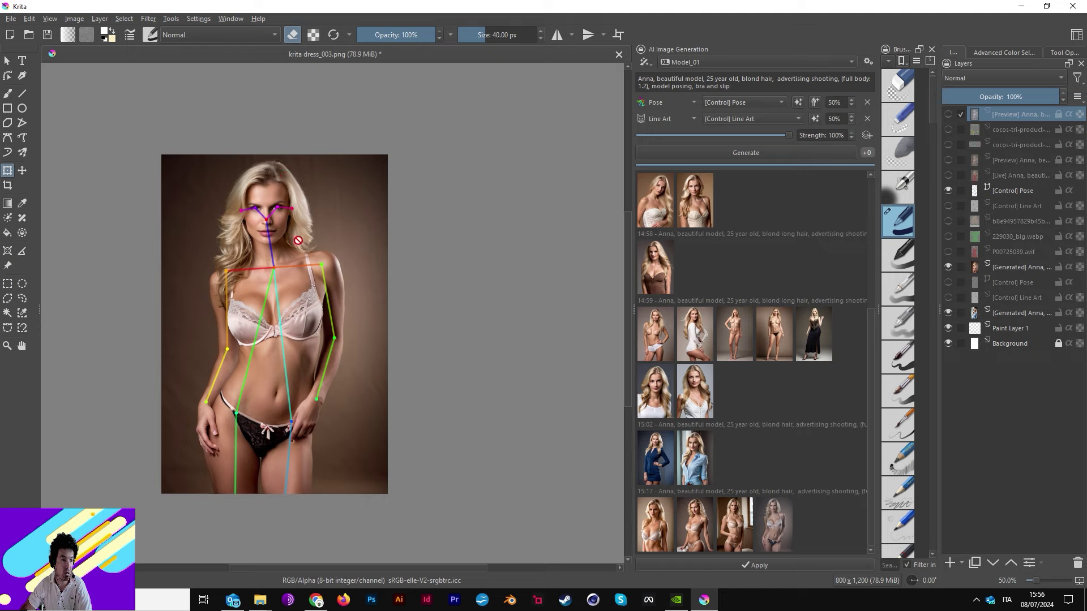
left_click(948, 190)
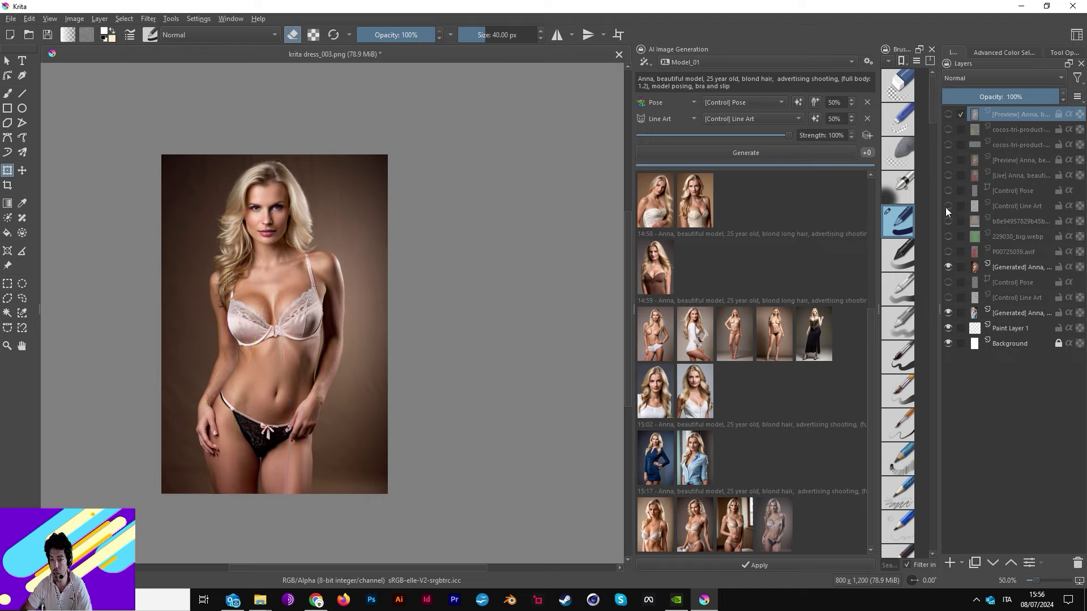
left_click(949, 205)
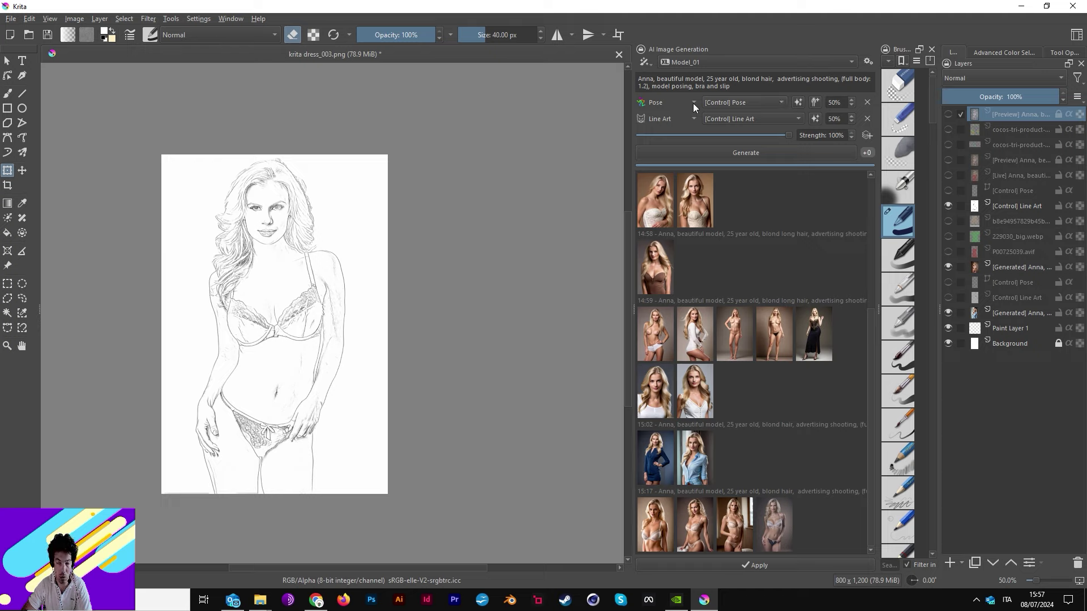
left_click(949, 207)
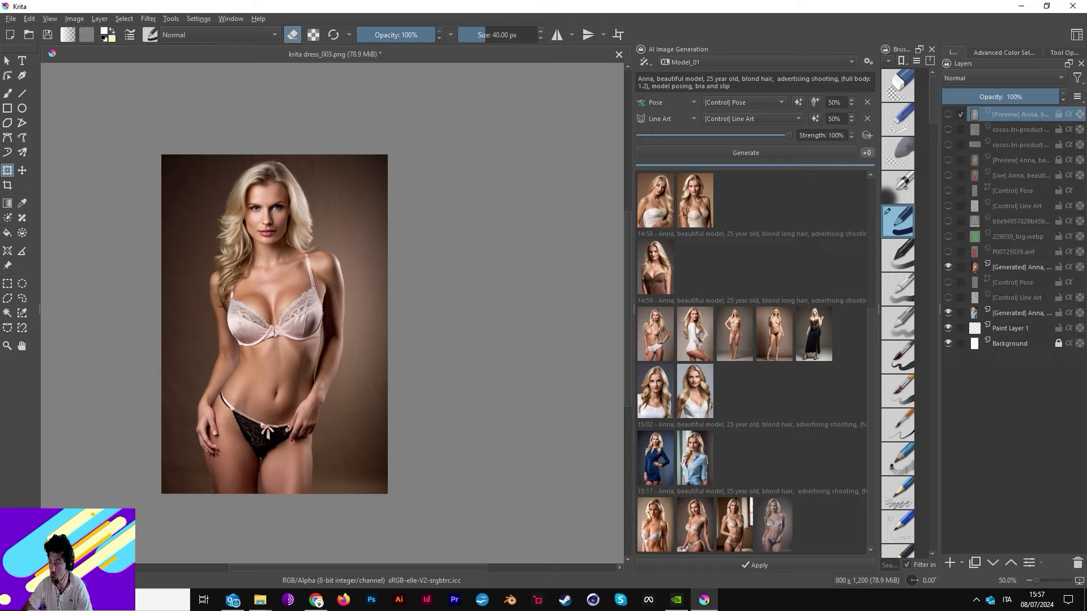
Insert the red dress image as a new layer and position it over the model
left_click_drag(814, 334, 282, 274)
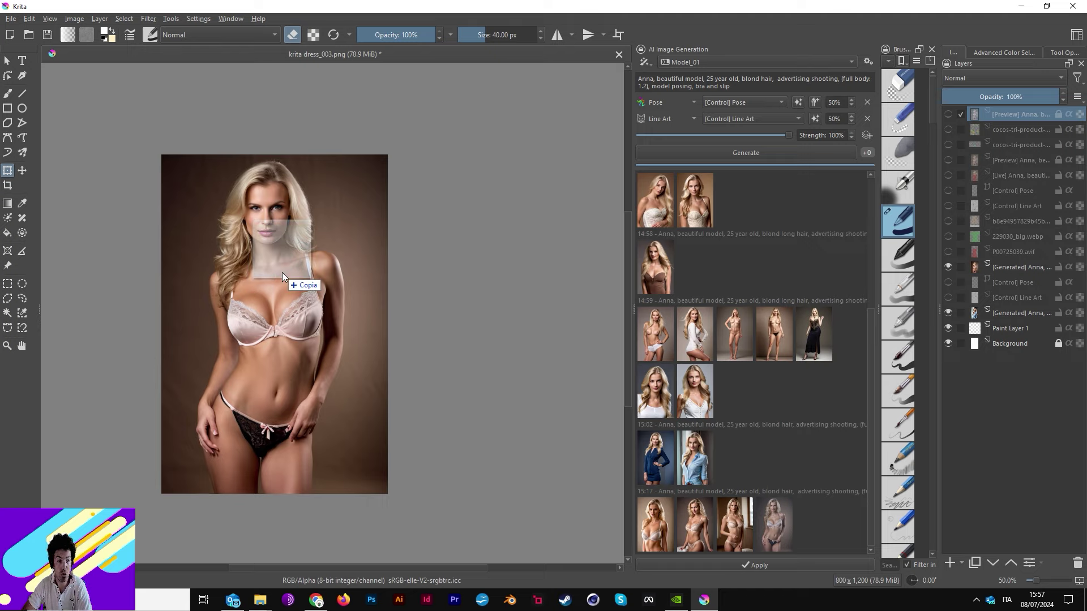
left_click(305, 279)
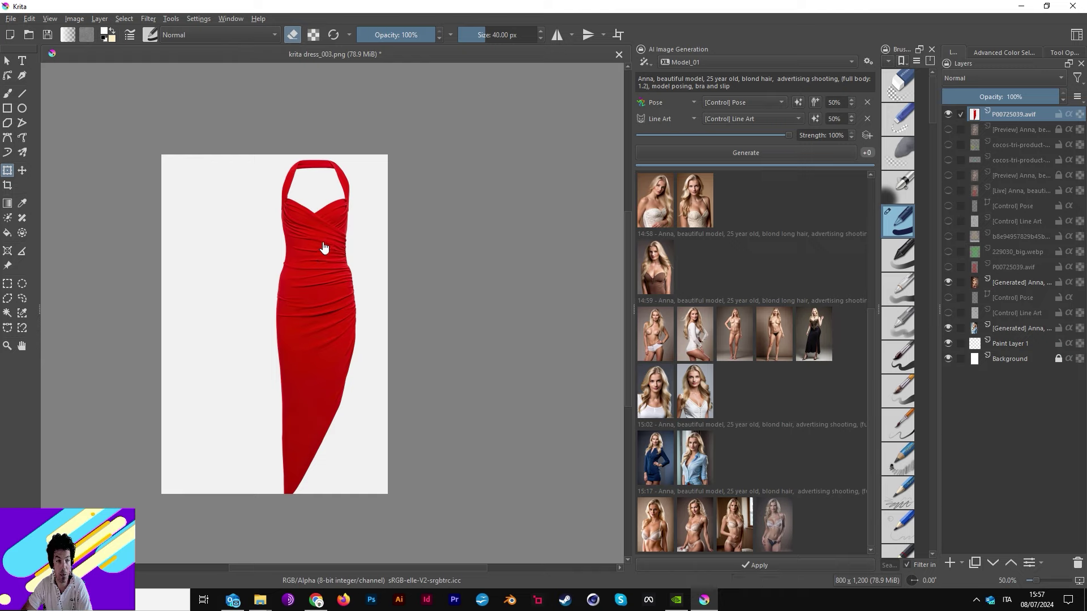
left_click(318, 216)
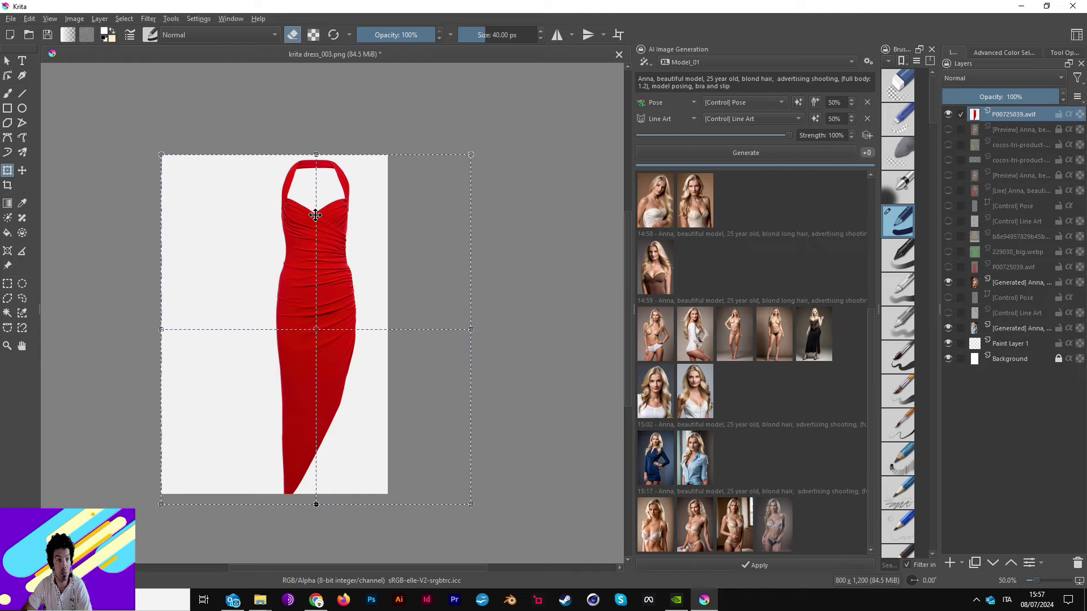
left_click_drag(301, 227, 316, 227)
mouse_move(295, 253)
left_mouse_down()
mouse_move(303, 263)
mouse_move(296, 231)
left_mouse_up()
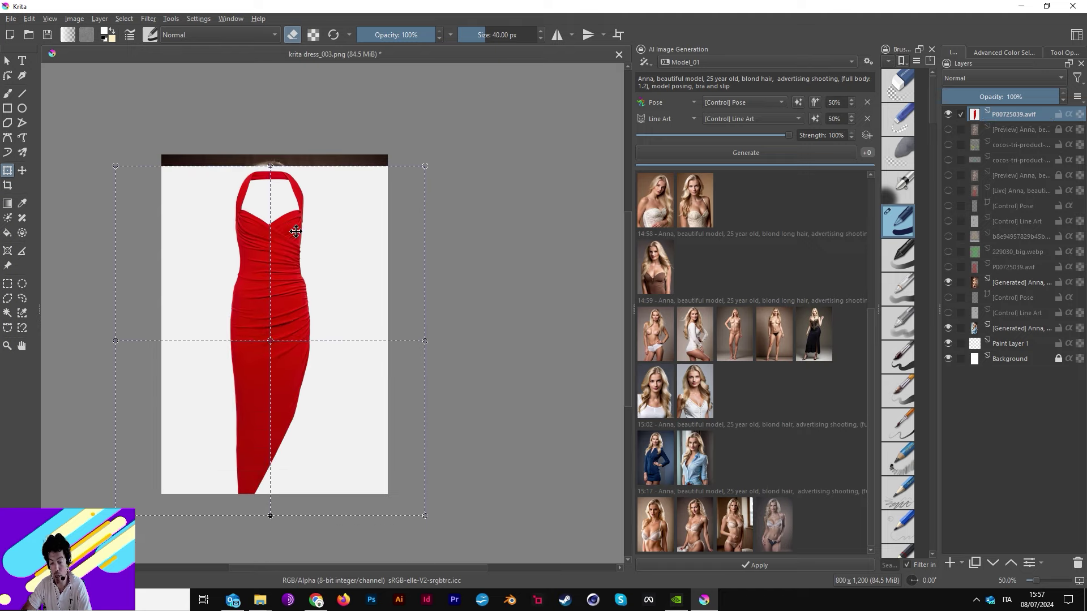
left_click_drag(296, 232, 301, 225)
key("Return")
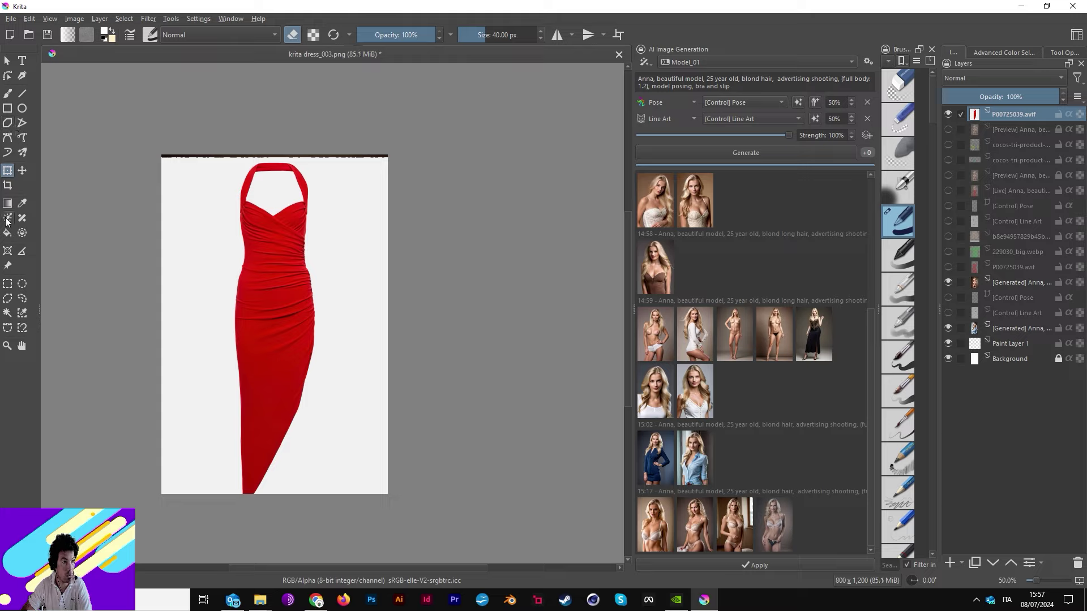
Delete the dress's white background and the white gap inside the halter neck
left_click(8, 313)
left_click(192, 272)
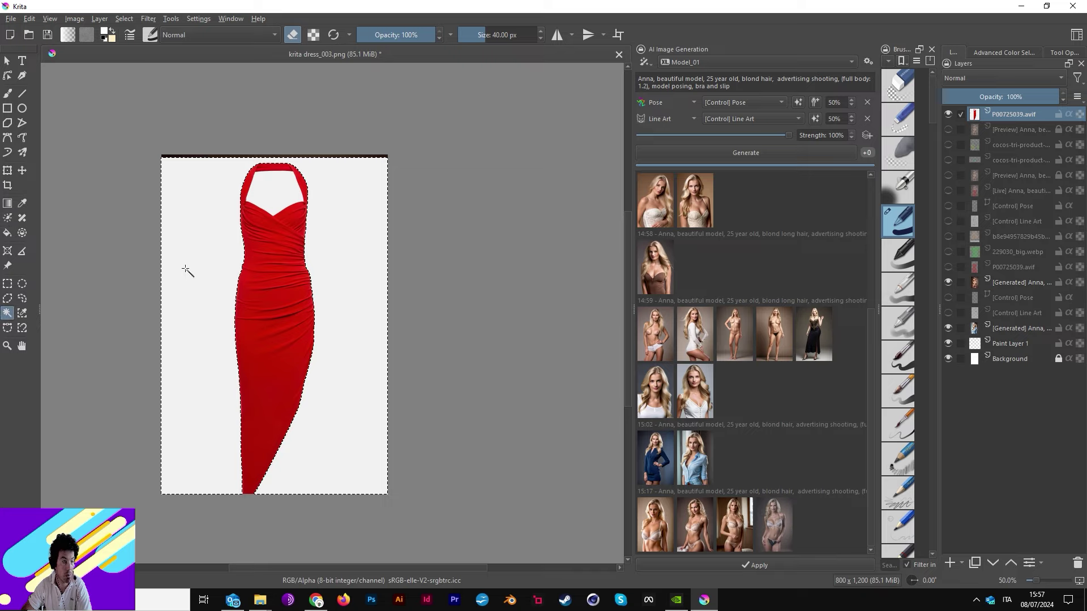
key("Delete")
left_click(270, 208)
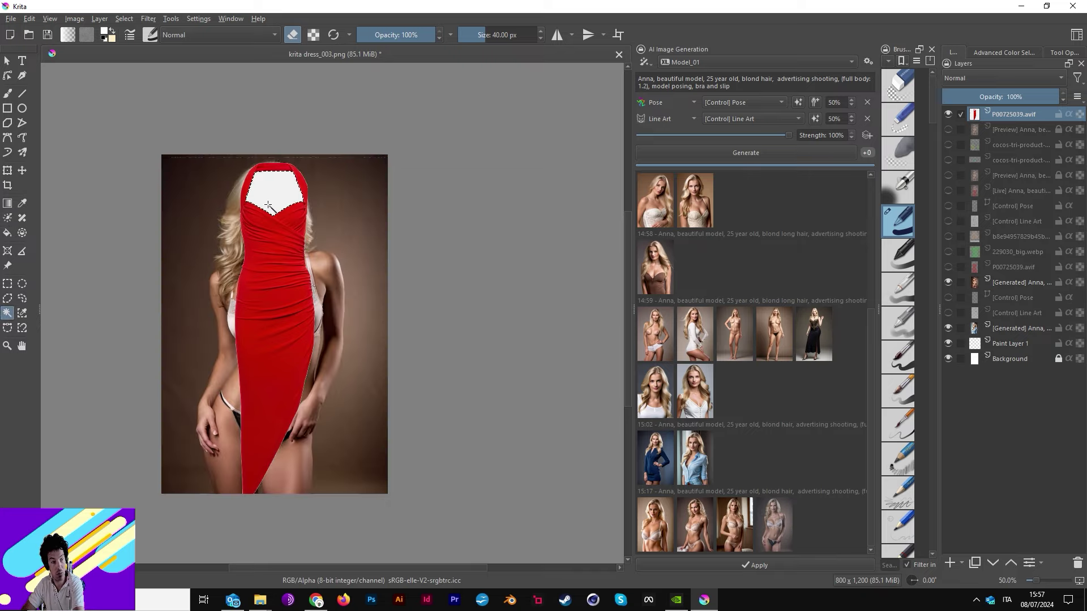
key("Delete")
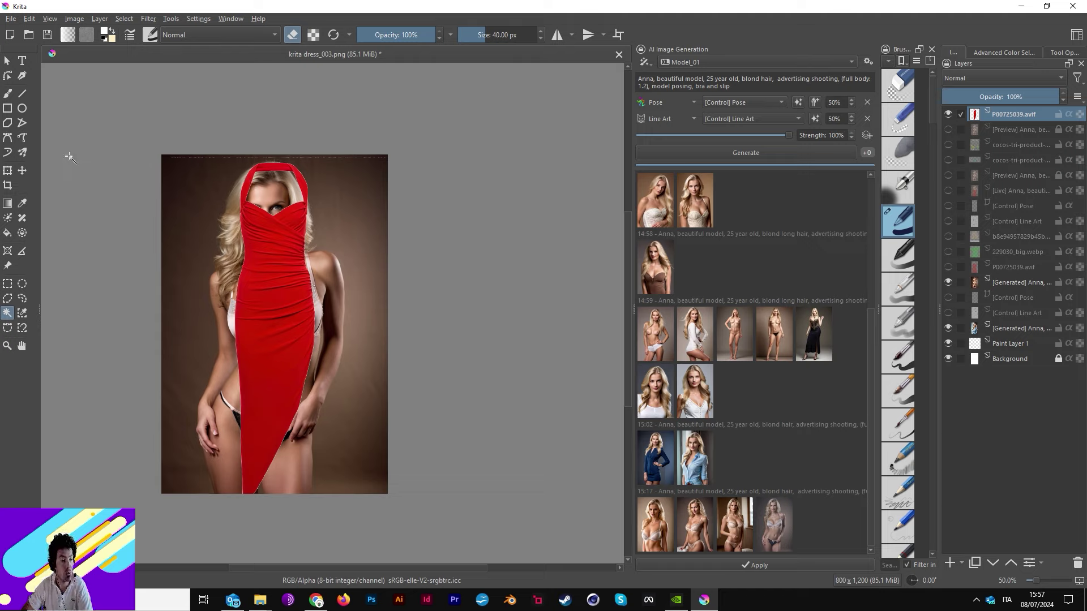
key("ctrl+t")
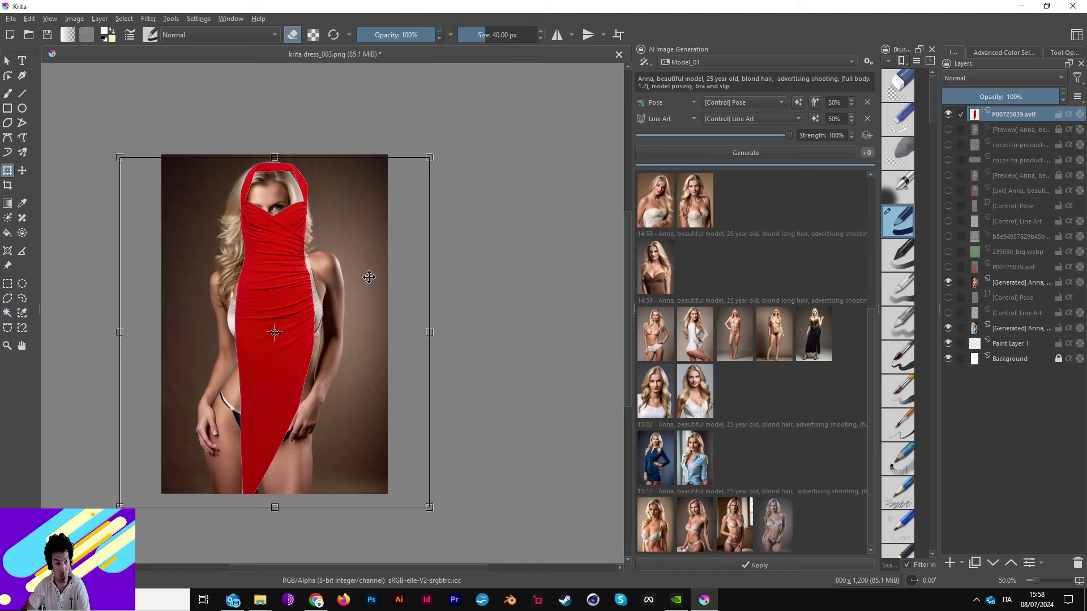
Stretch the red dress and move it down over the model's body
left_click_drag(433, 334, 447, 304)
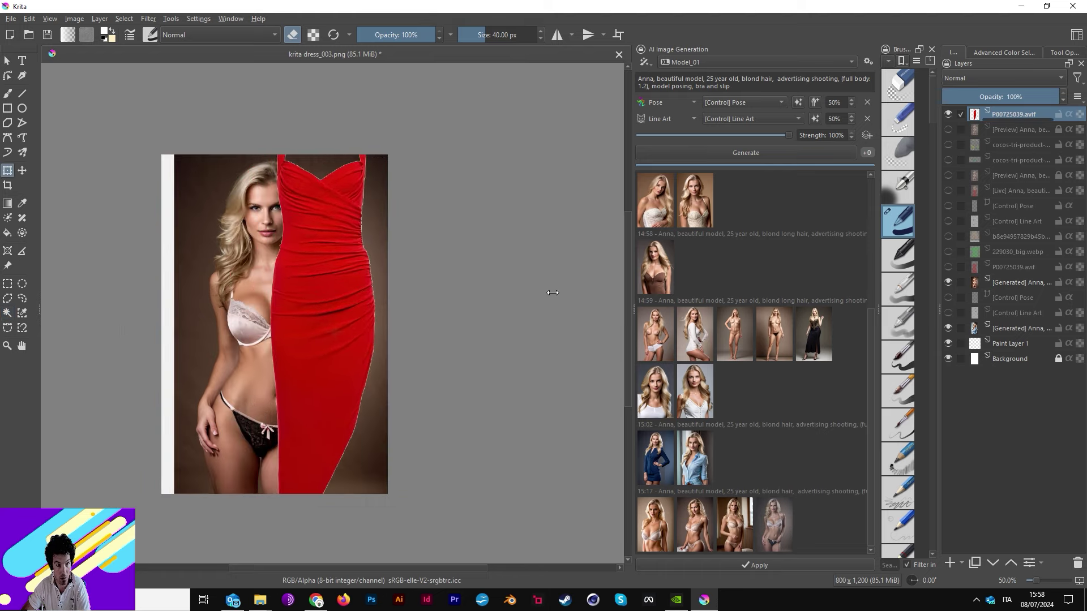
left_click_drag(362, 247, 292, 382)
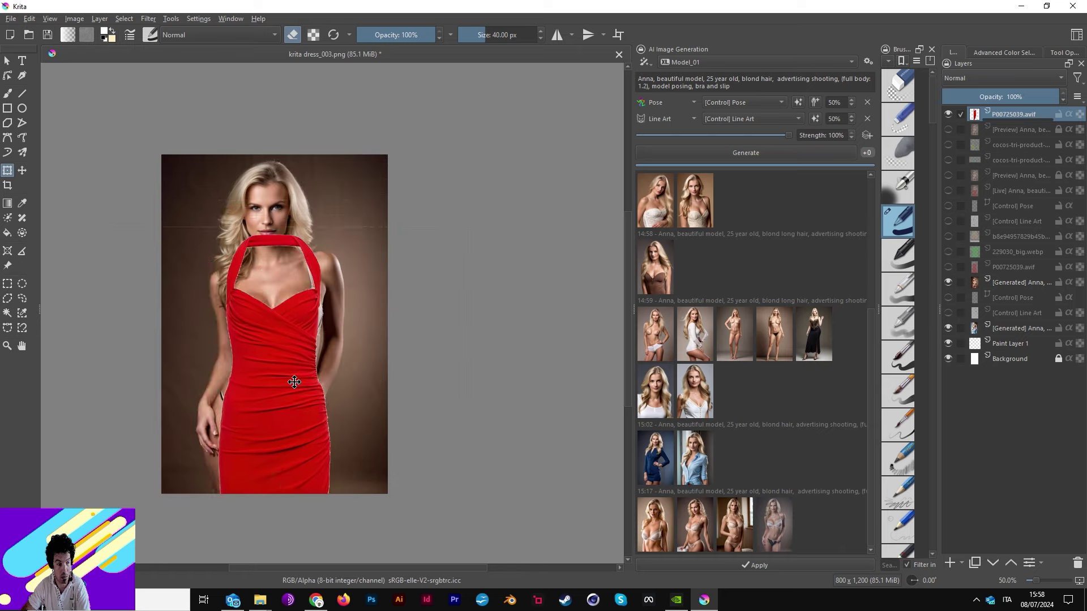
left_click_drag(244, 282, 268, 322)
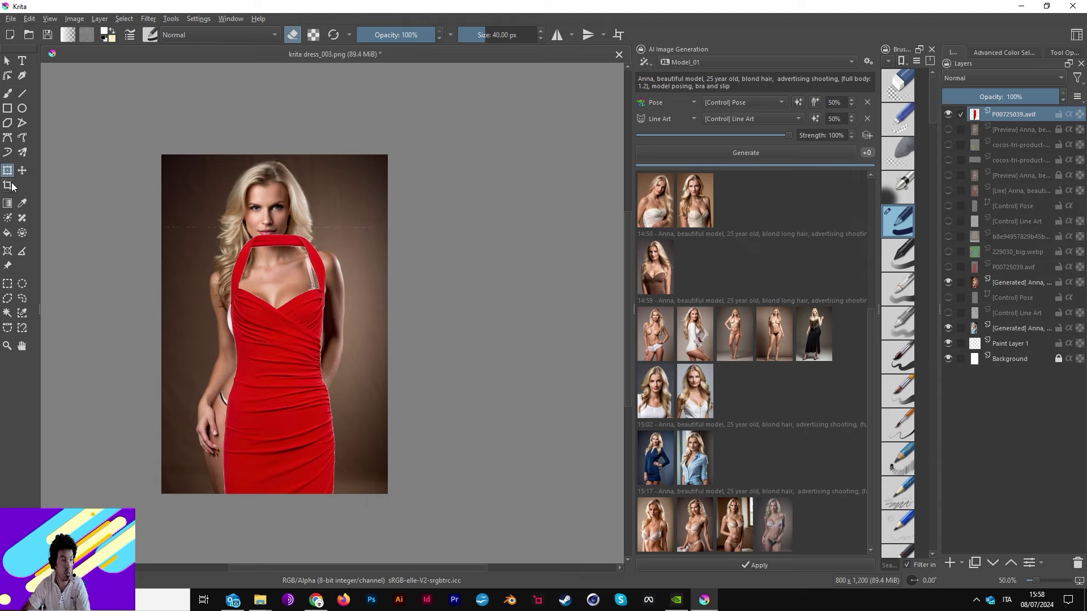
Copy the fitted dress area to a new layer, delete the original layer, and dismiss the script error
left_click(7, 283)
left_click_drag(144, 205, 409, 495)
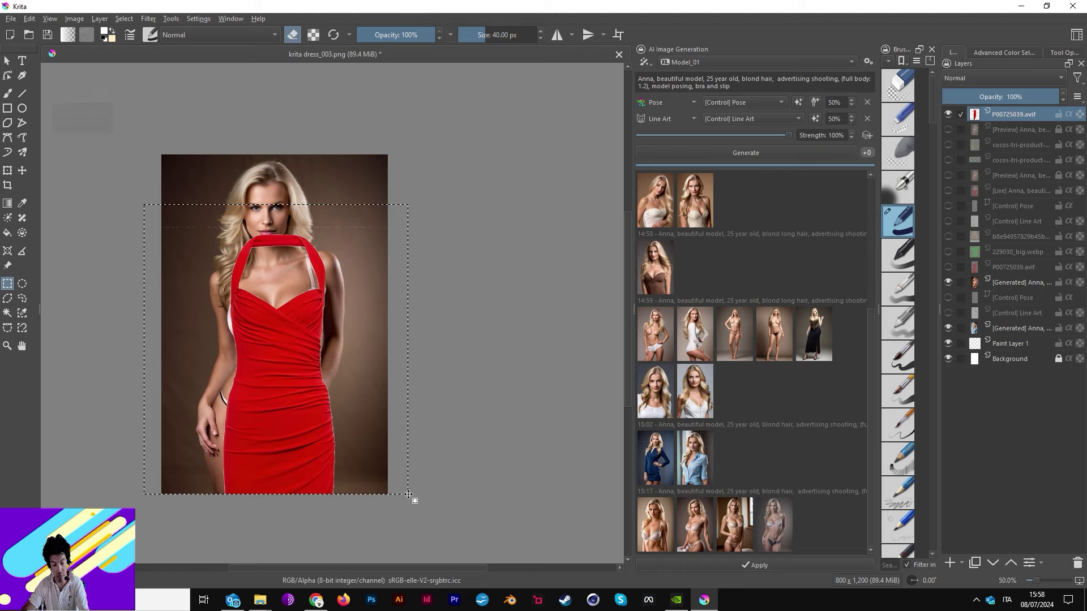
key("ctrl+alt+j")
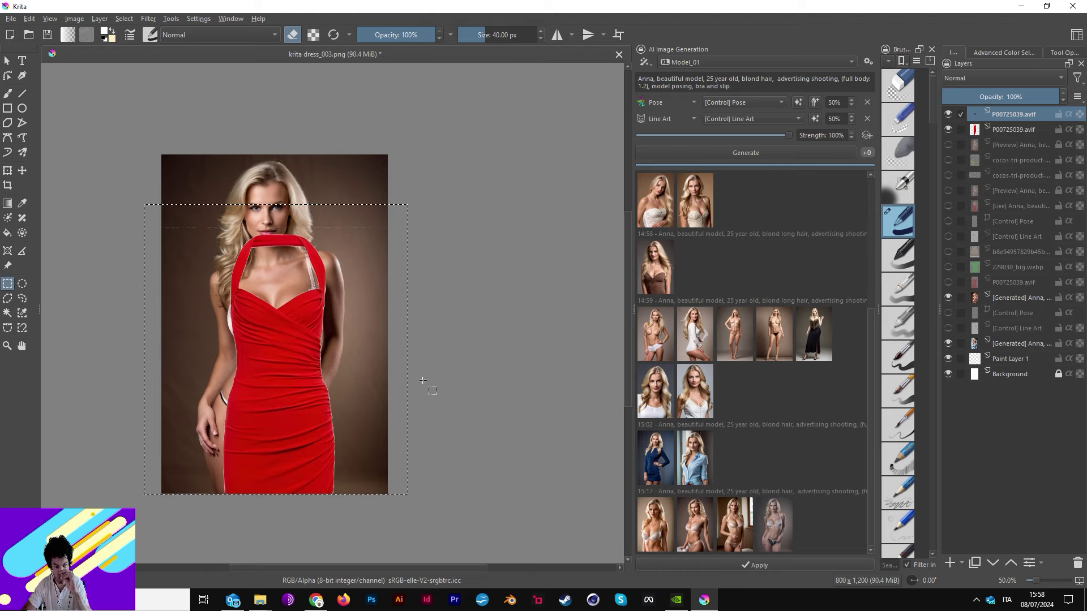
left_click(1015, 129)
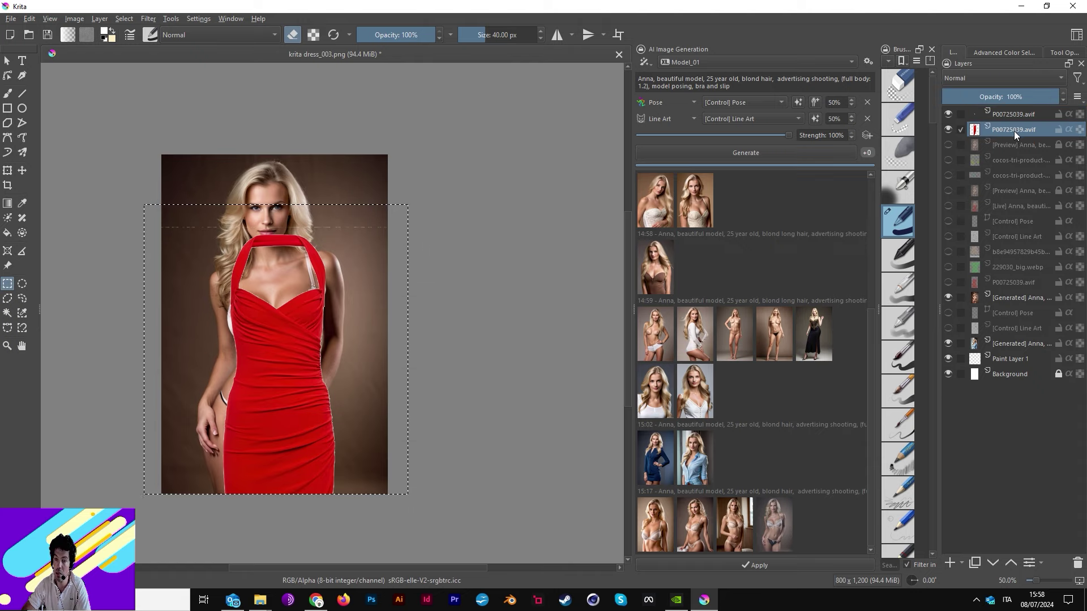
left_click(1078, 563)
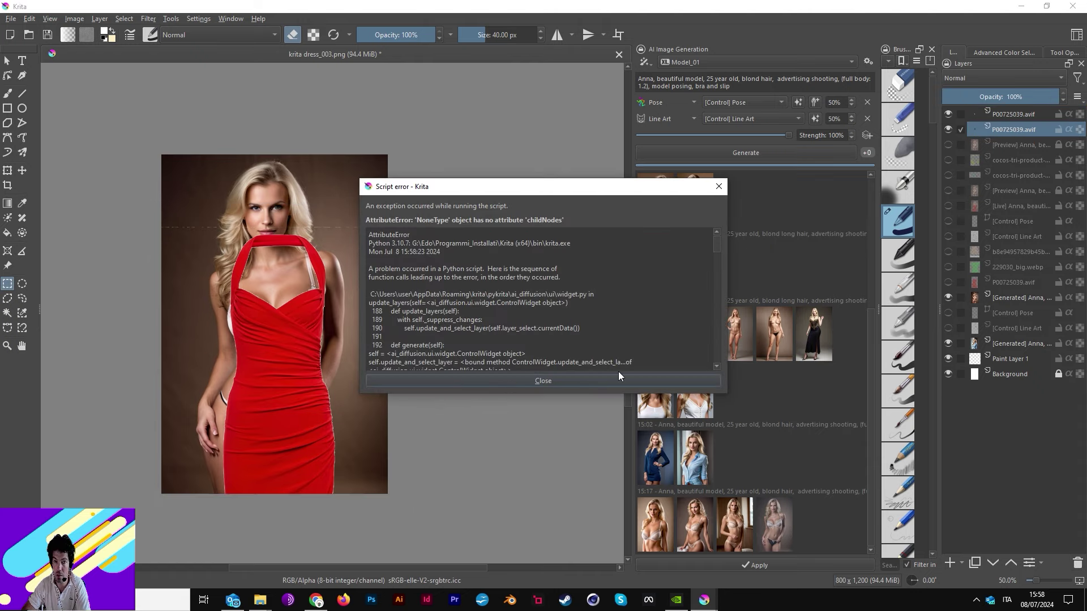
left_click(540, 381)
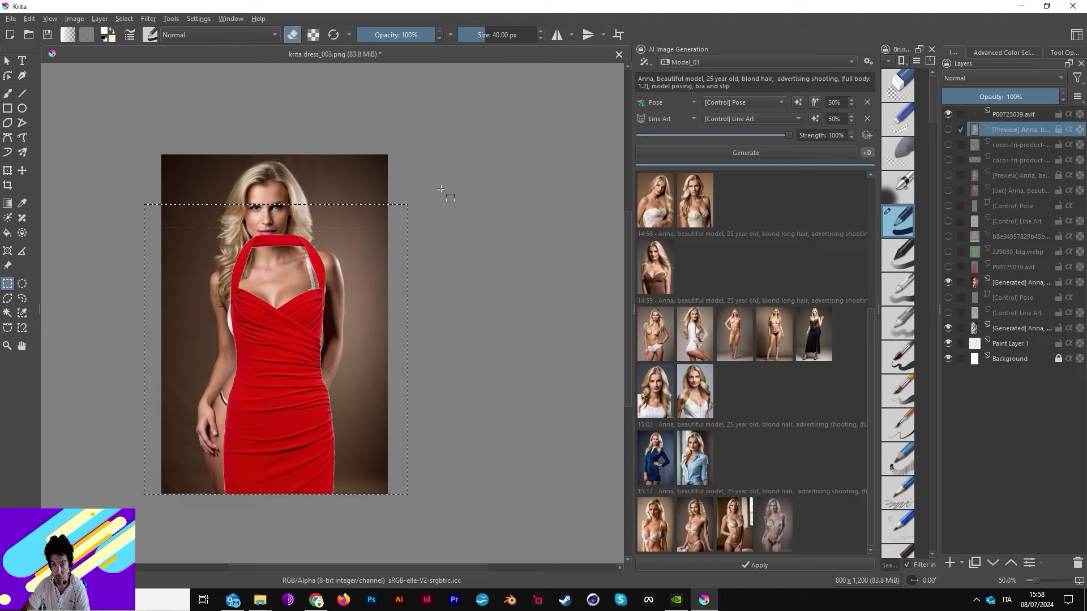
Select the copied dress layer, clear the selection, and test-move the layer before undoing it
left_click(1019, 113)
left_click(403, 230)
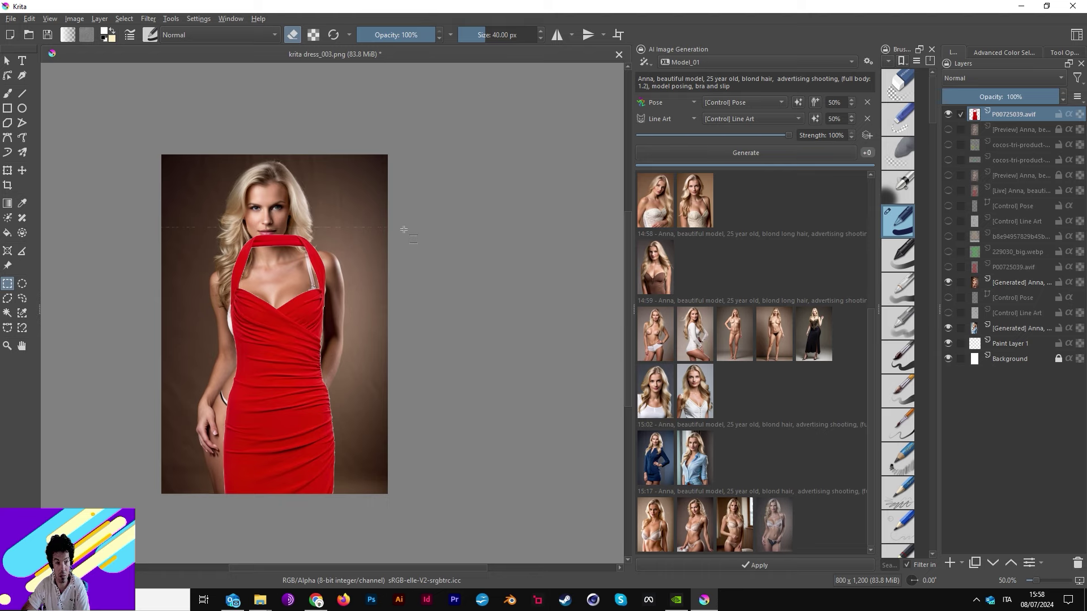
left_click(949, 115)
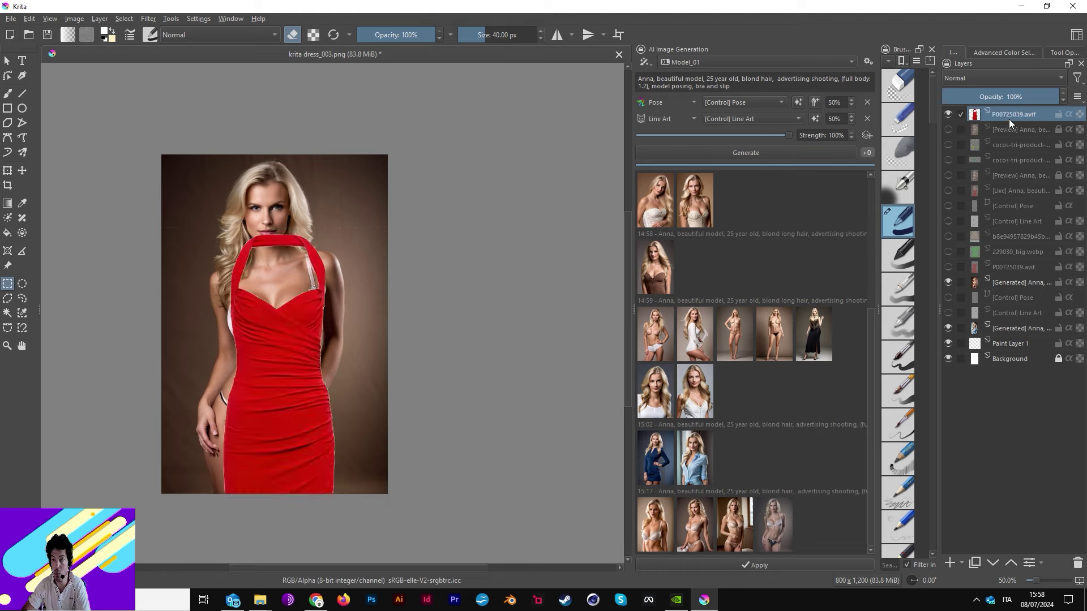
left_click(21, 170)
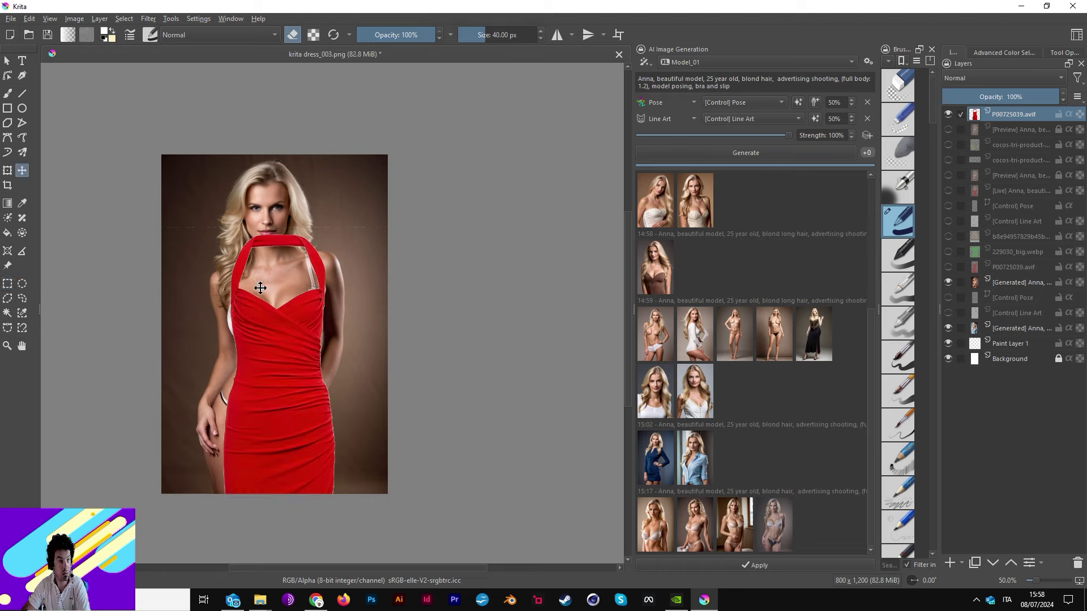
left_click_drag(278, 315, 273, 236)
key("ctrl+z")
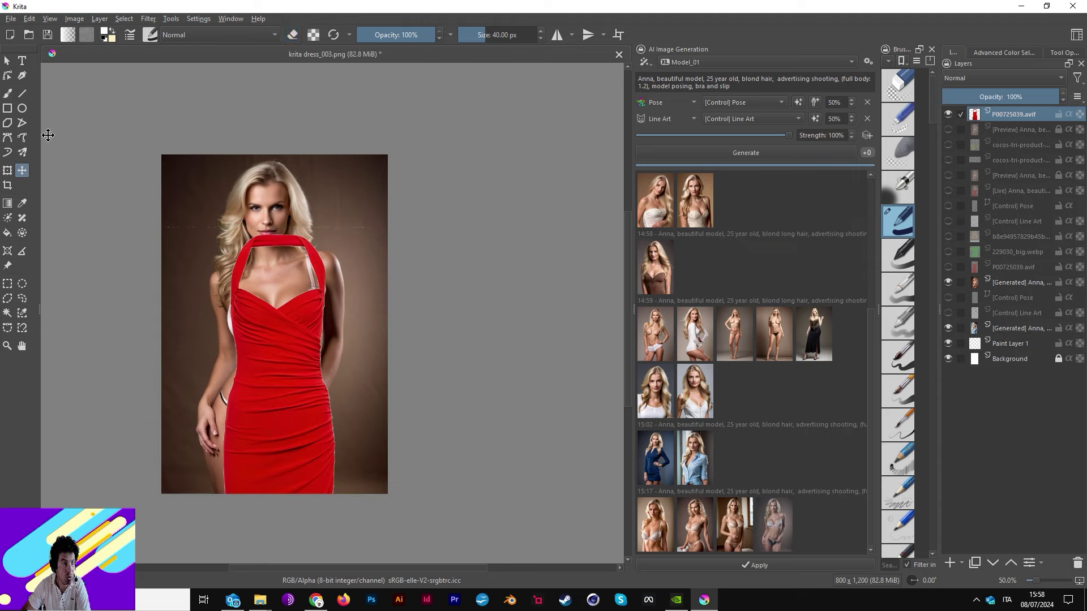
Erase a small spot from the lower part of the red dress
left_click(7, 94)
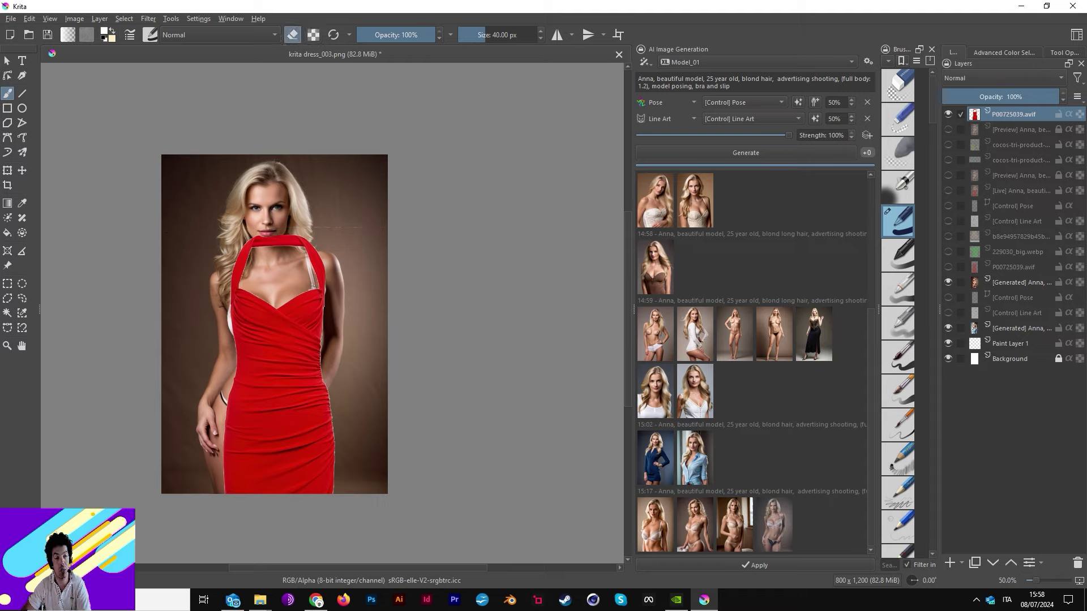
left_click_drag(211, 358, 289, 366)
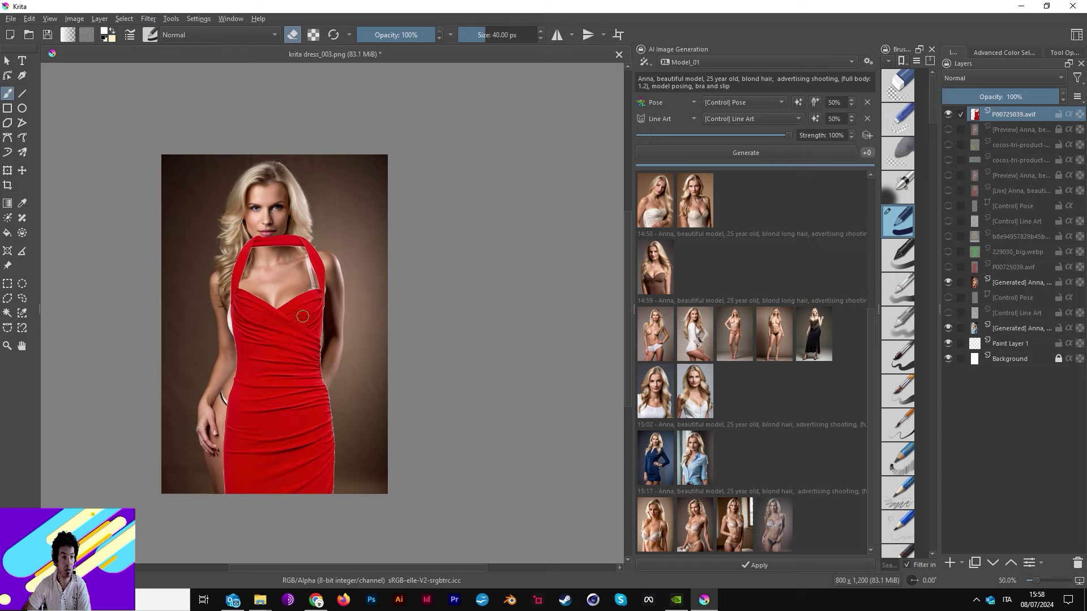
key("ctrl+t")
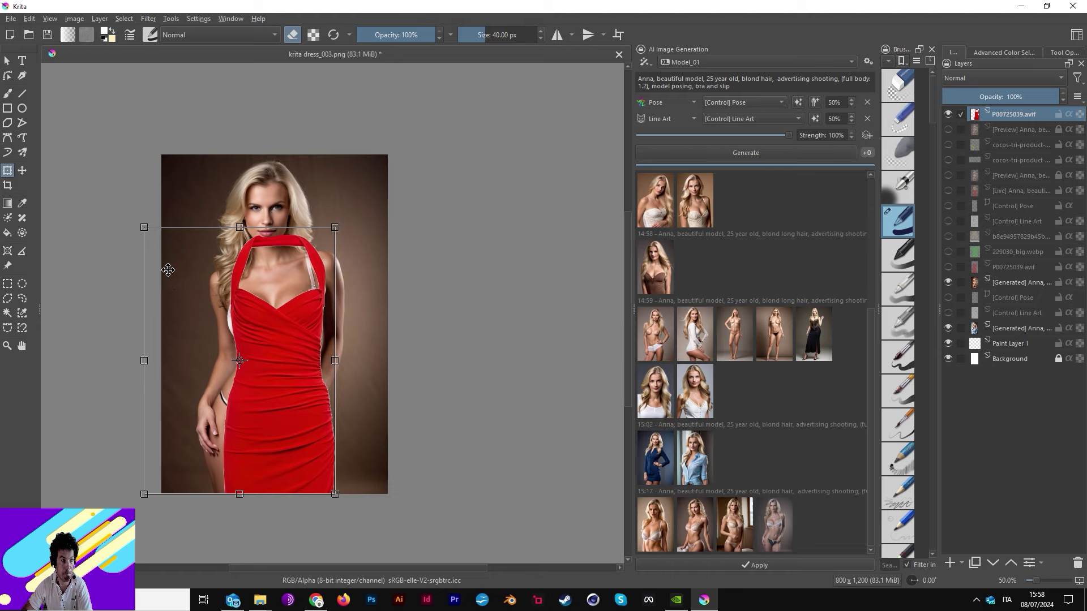
Switch the dress transform to Warp mode with Subdivide raised to 5
right_click(283, 306)
left_click(306, 343)
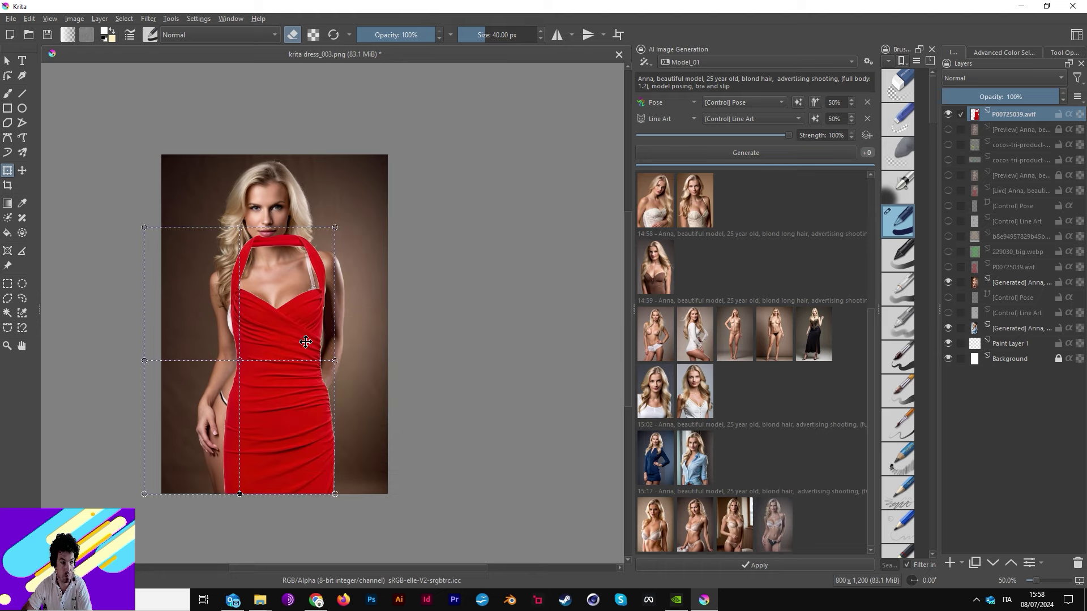
left_click(1061, 52)
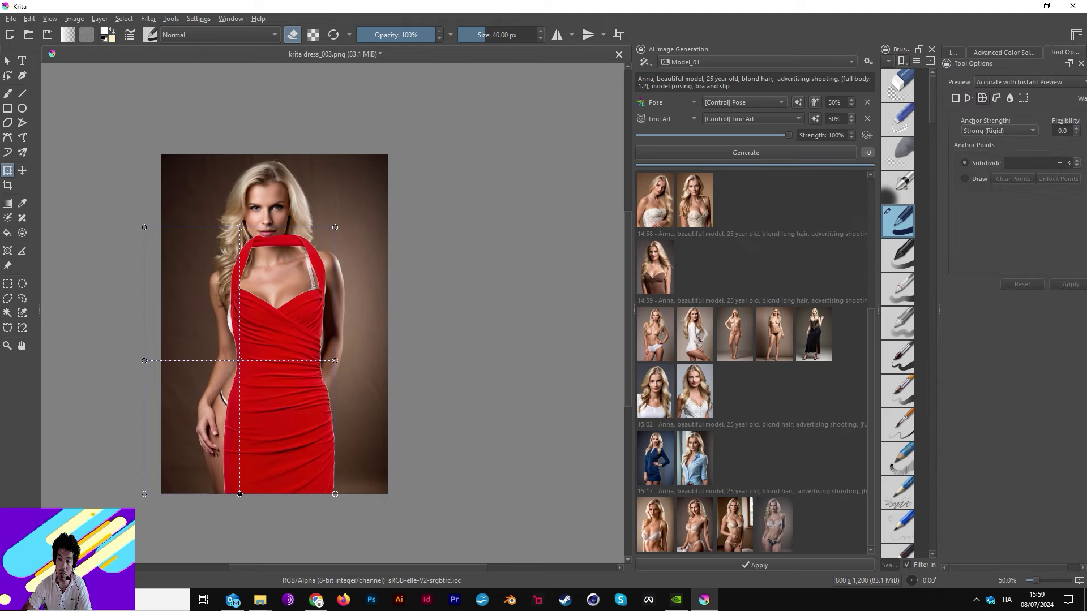
left_click(1077, 161)
left_click(1078, 161)
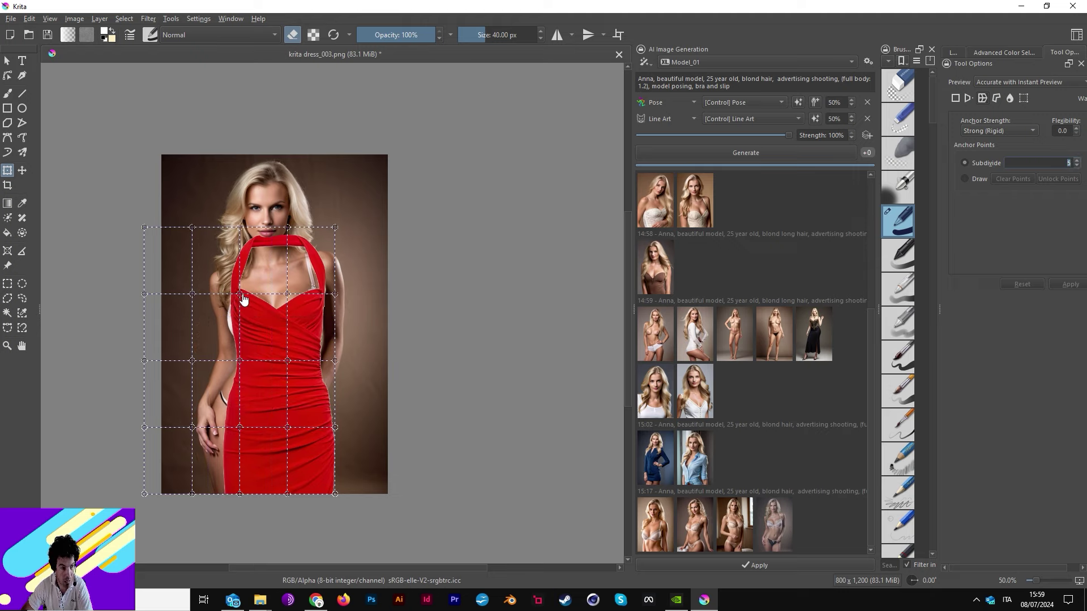
Warp the dress's neckline, left hem, waist and right hip to follow the body
left_click_drag(236, 295, 232, 306)
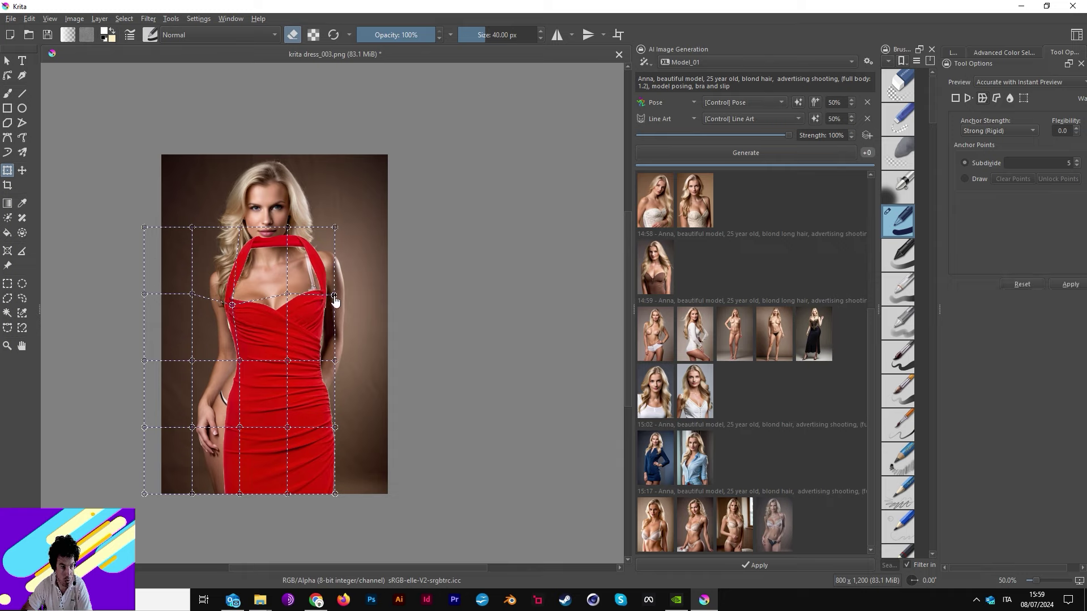
left_click_drag(240, 427, 210, 421)
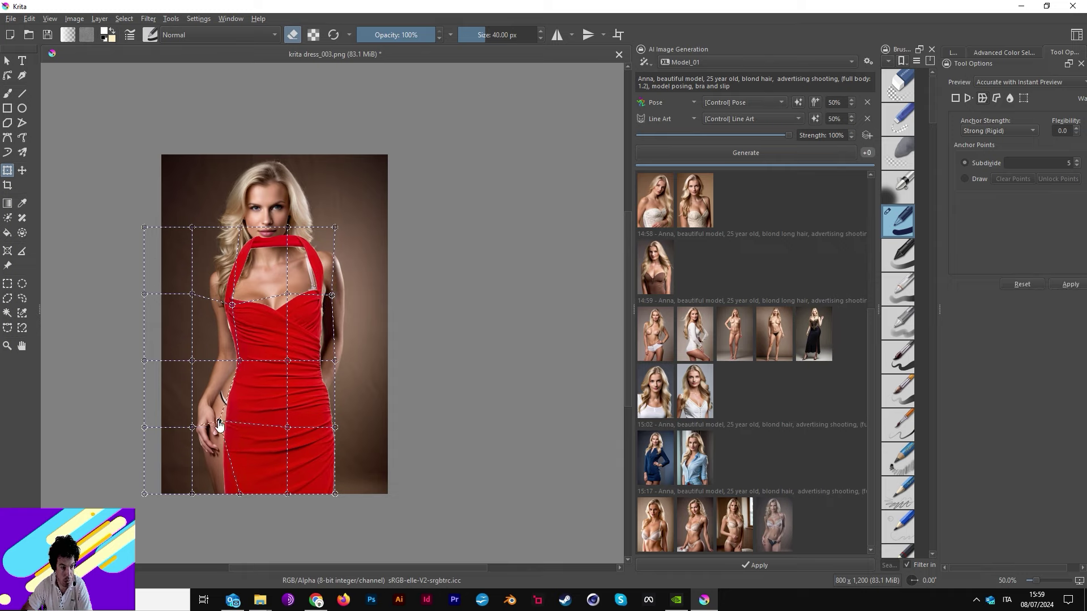
left_click_drag(241, 501, 184, 498)
mouse_move(209, 417)
left_mouse_down()
mouse_move(196, 434)
mouse_move(203, 455)
left_mouse_up()
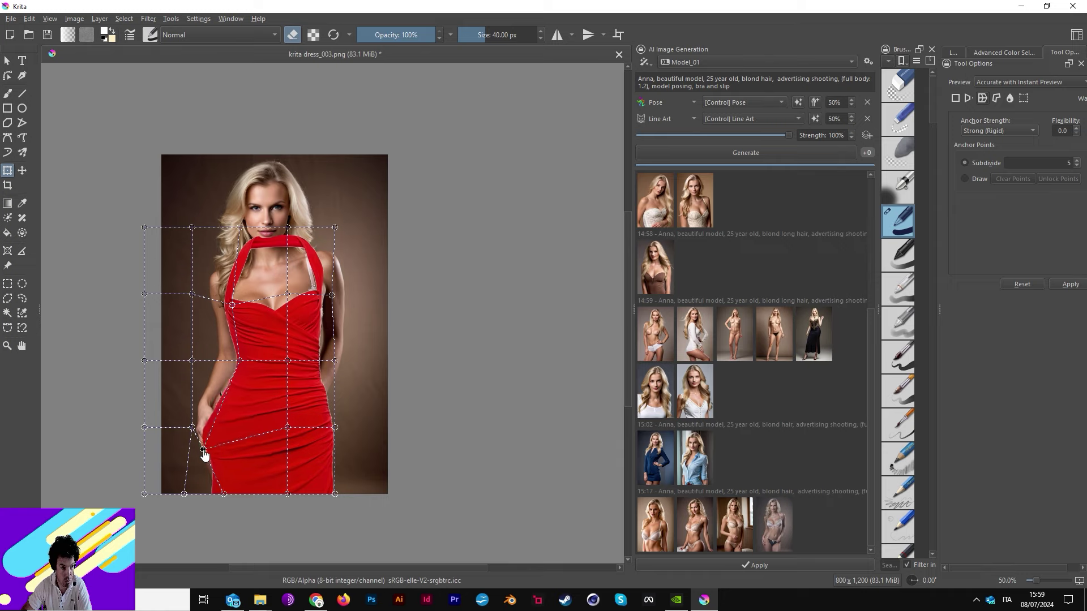
left_click_drag(240, 361, 235, 365)
left_click_drag(335, 428, 310, 428)
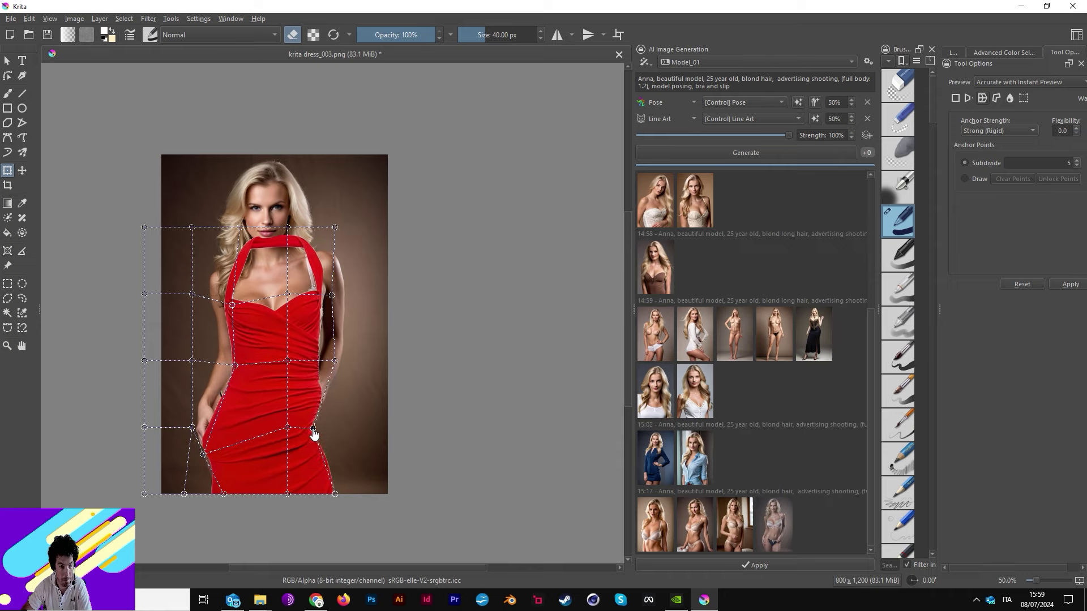
left_click_drag(335, 494, 311, 508)
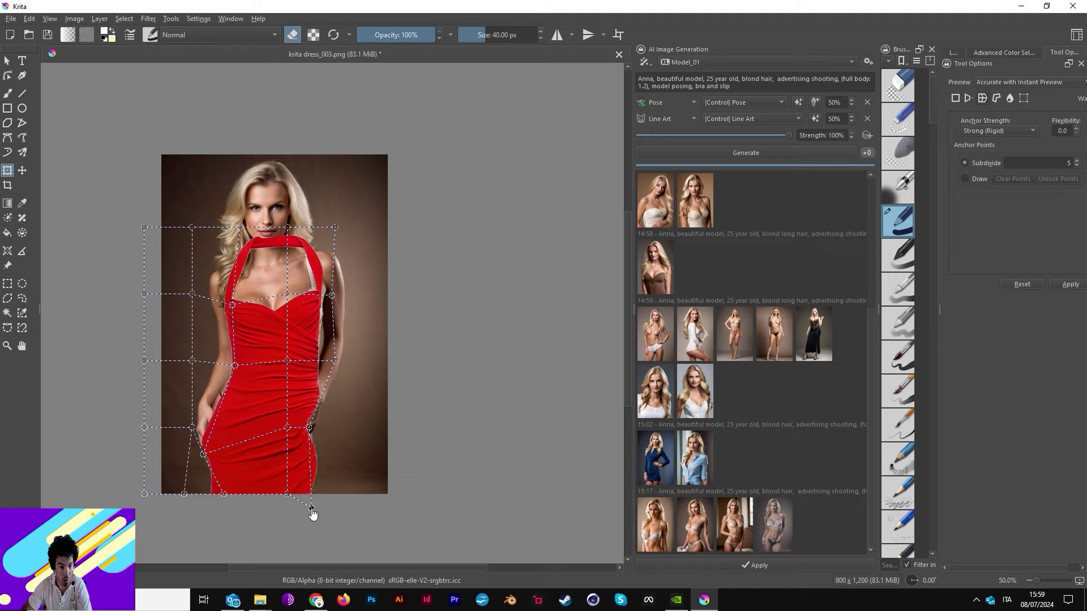
left_click_drag(309, 428, 314, 425)
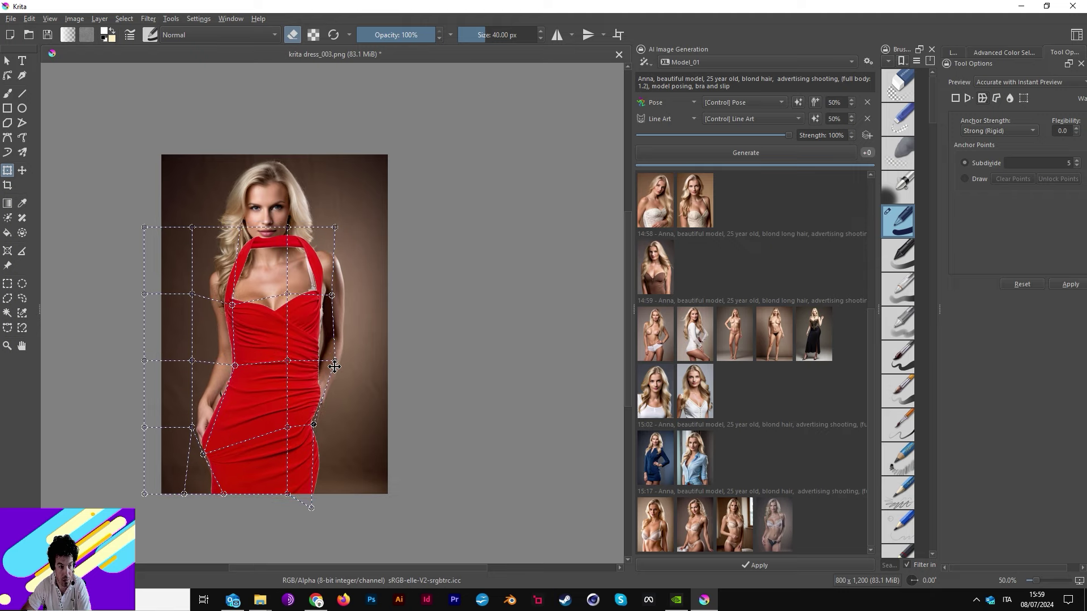
left_click_drag(332, 295, 326, 302)
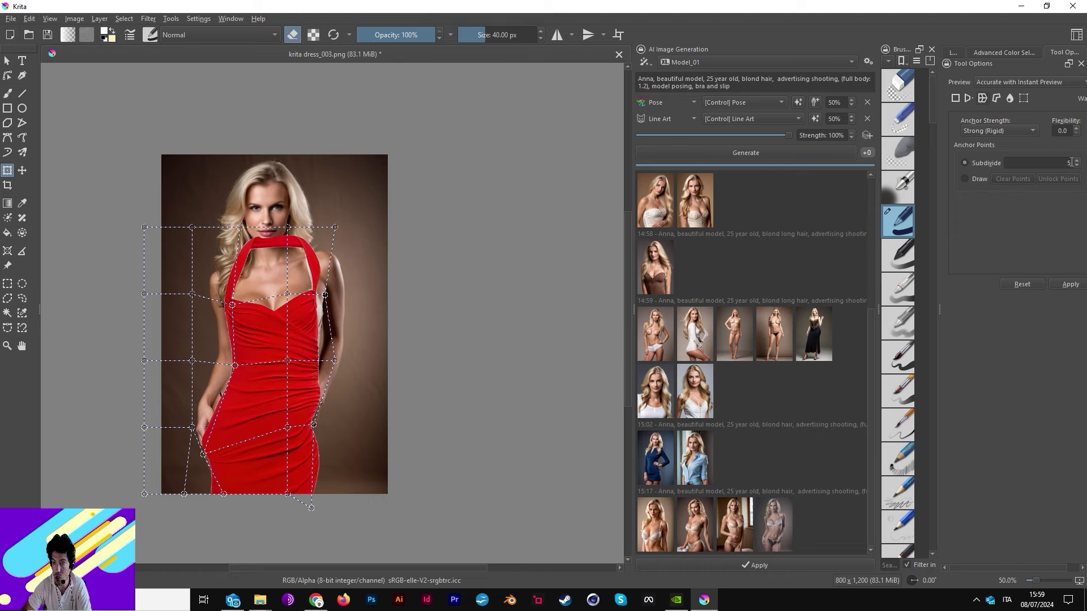
scroll(1071, 162, "up", 1)
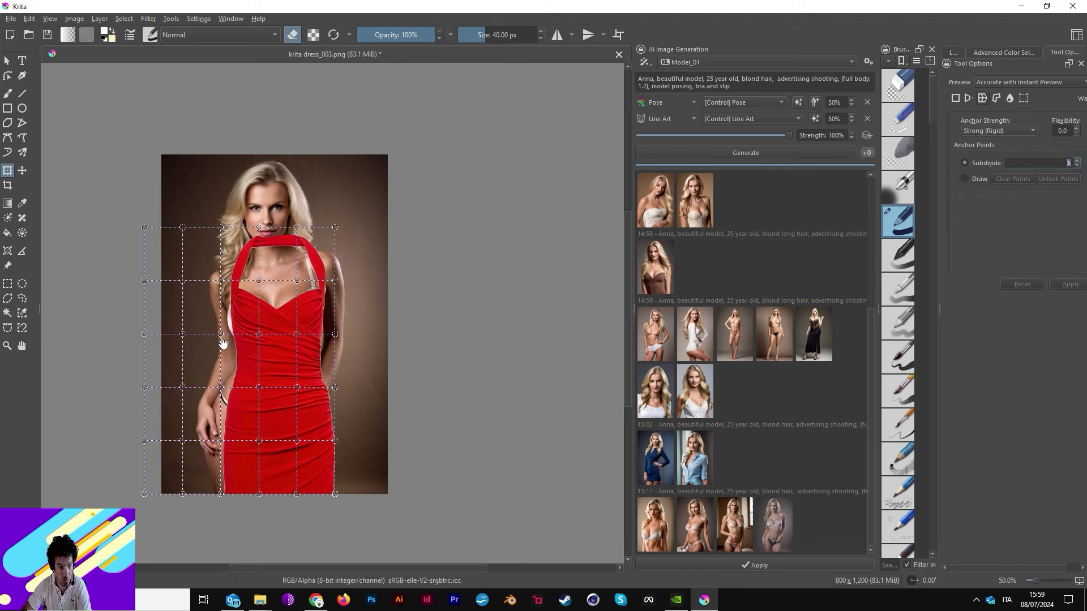
Adjust the warp grid along the dress's left side, waist and lower-left hem
left_click_drag(221, 338, 210, 335)
left_click_drag(217, 442, 193, 444)
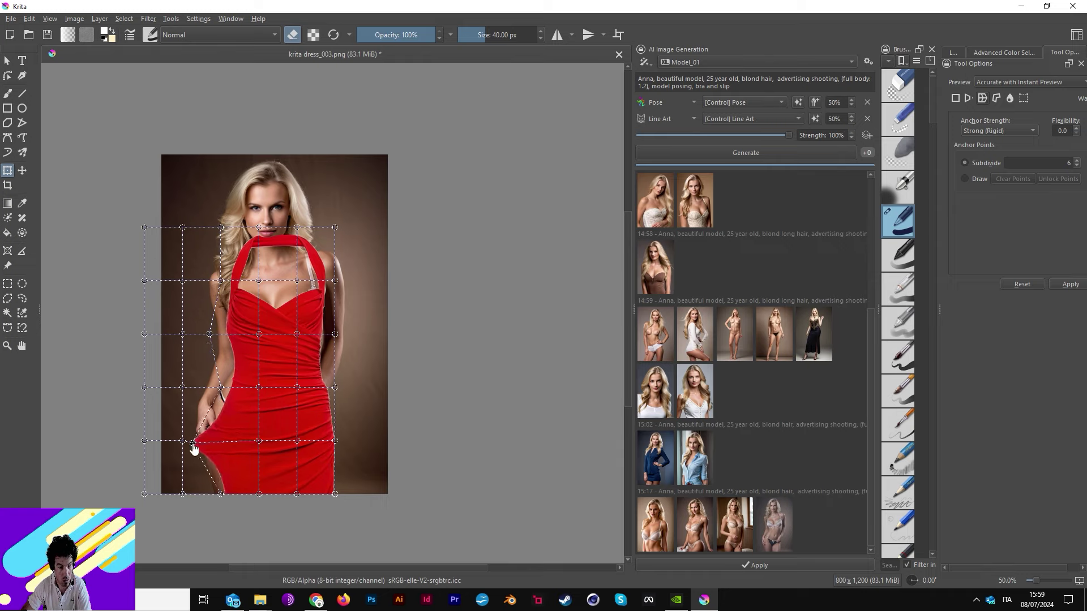
left_click_drag(222, 496, 204, 502)
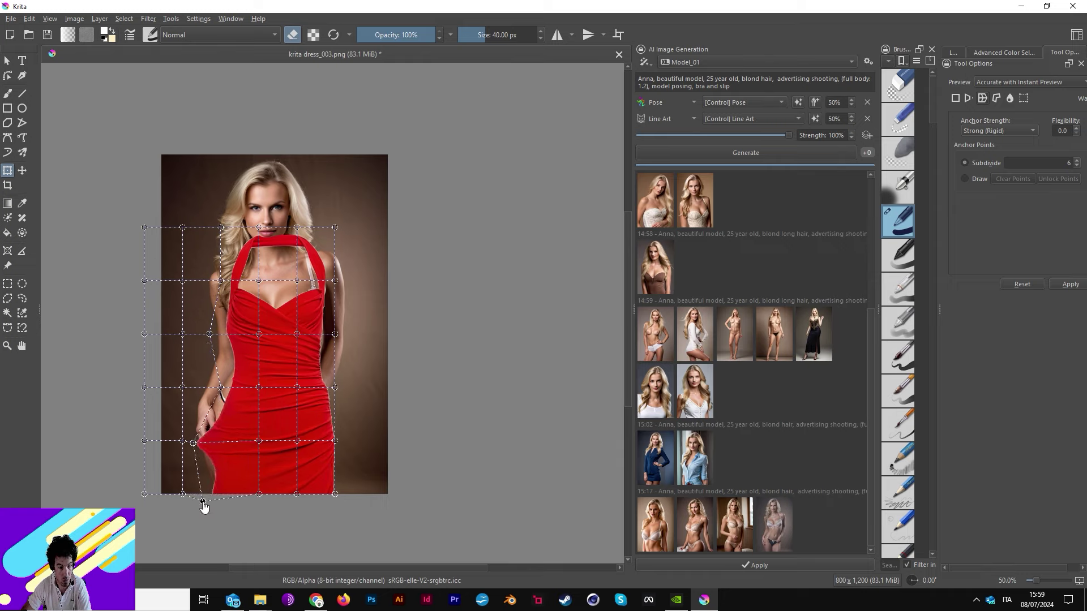
left_click_drag(193, 443, 221, 459)
left_click_drag(221, 388, 200, 394)
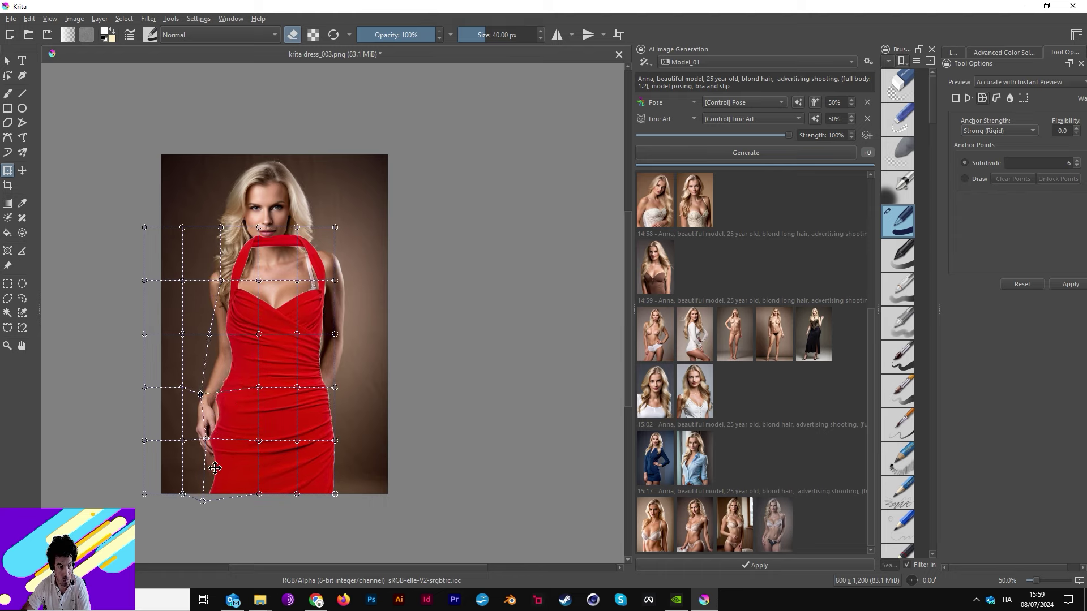
Pull in the dress's right side at waist, hip, hem and chest, then apply the warp
left_click_drag(336, 388, 312, 390)
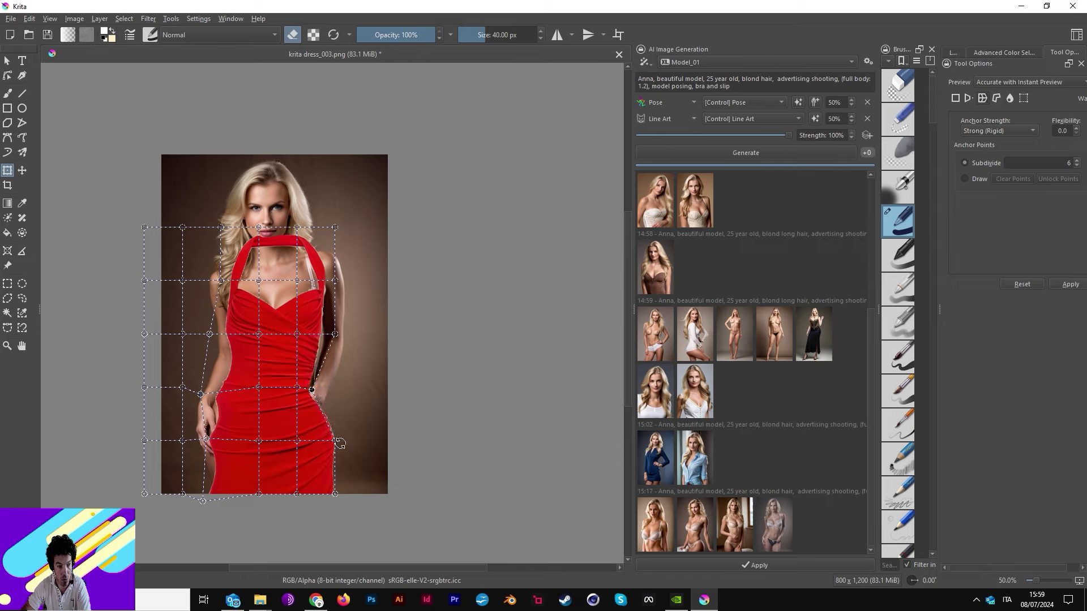
left_click_drag(335, 441, 313, 441)
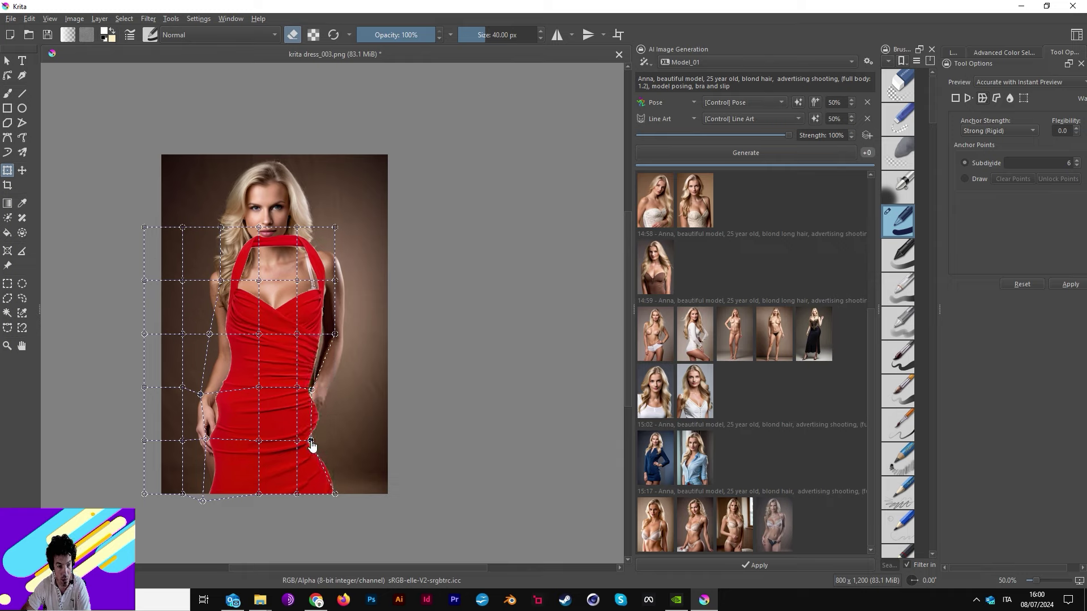
mouse_move(335, 494)
left_mouse_down()
mouse_move(309, 495)
mouse_move(321, 495)
left_mouse_up()
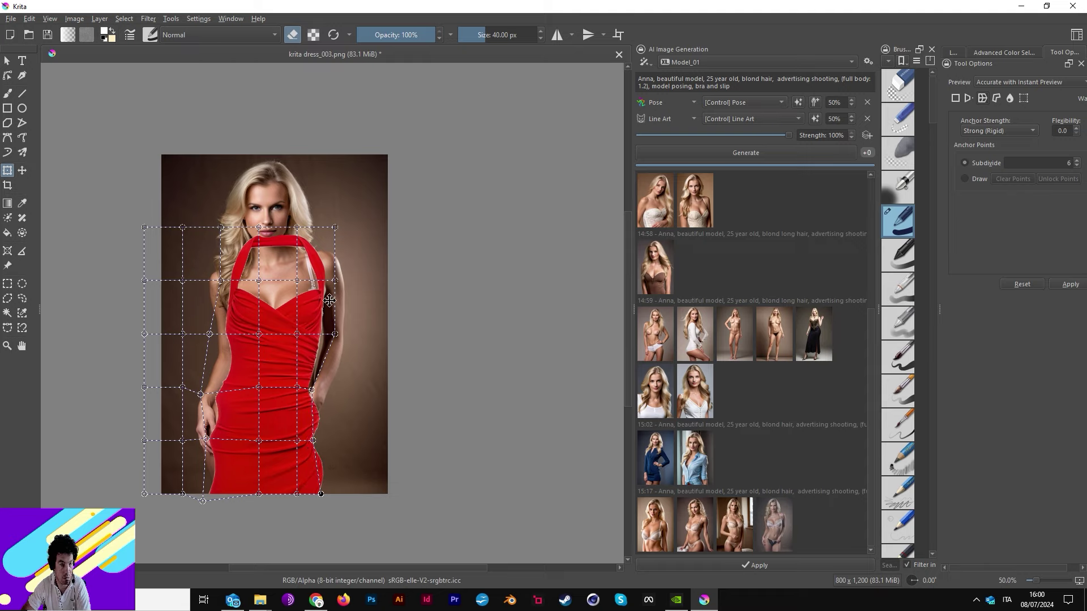
left_click_drag(336, 282, 326, 287)
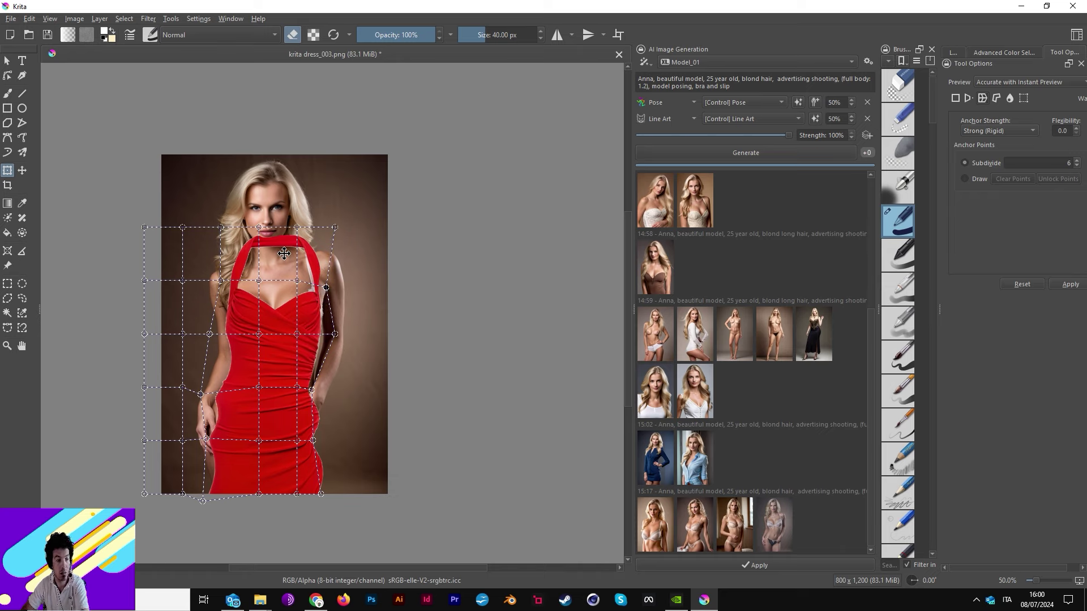
key("slash")
key("Return")
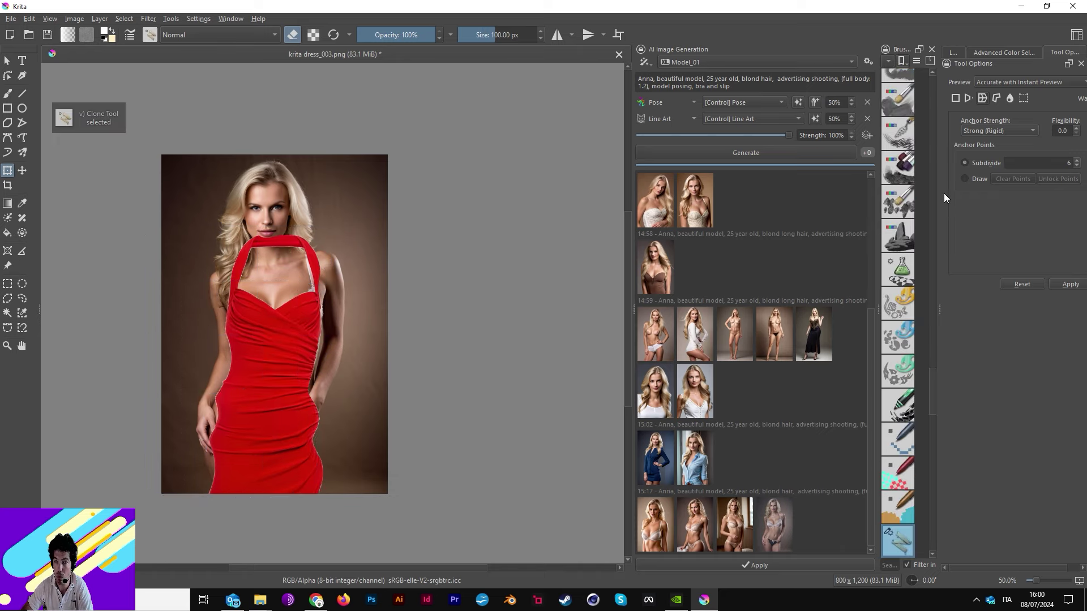
Choose a pen preset from the Brush Presets for freehand painting
left_click(959, 50)
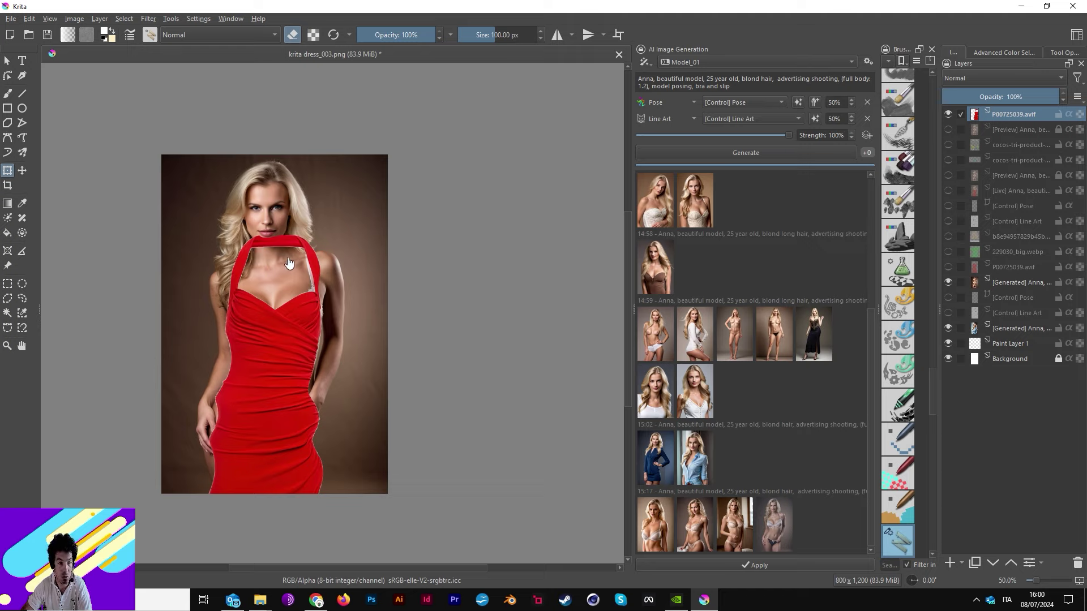
left_click(7, 95)
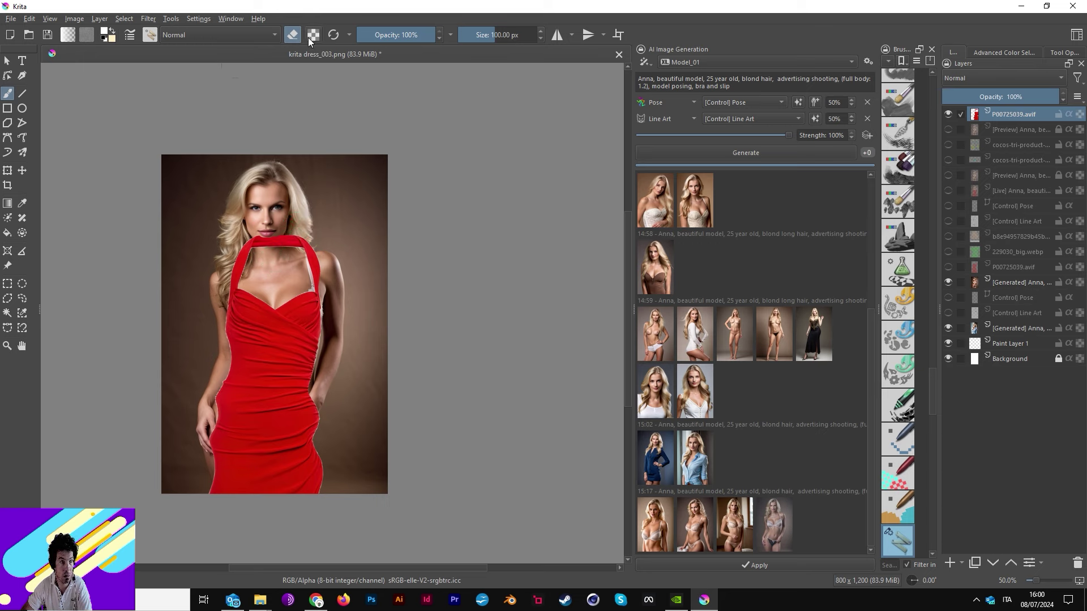
left_click(150, 36)
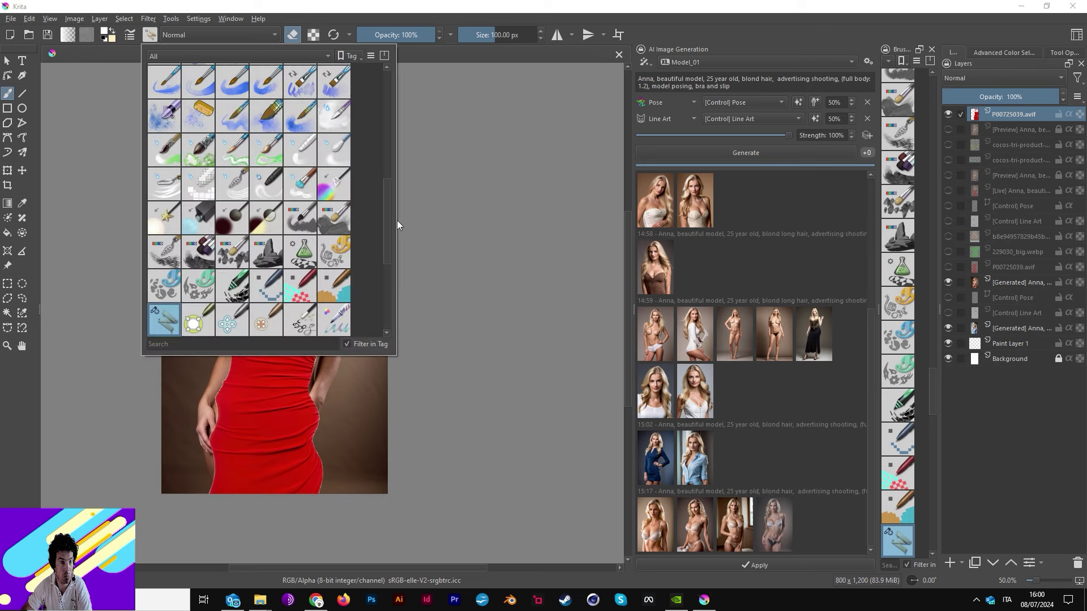
scroll(386, 176, "up", 10)
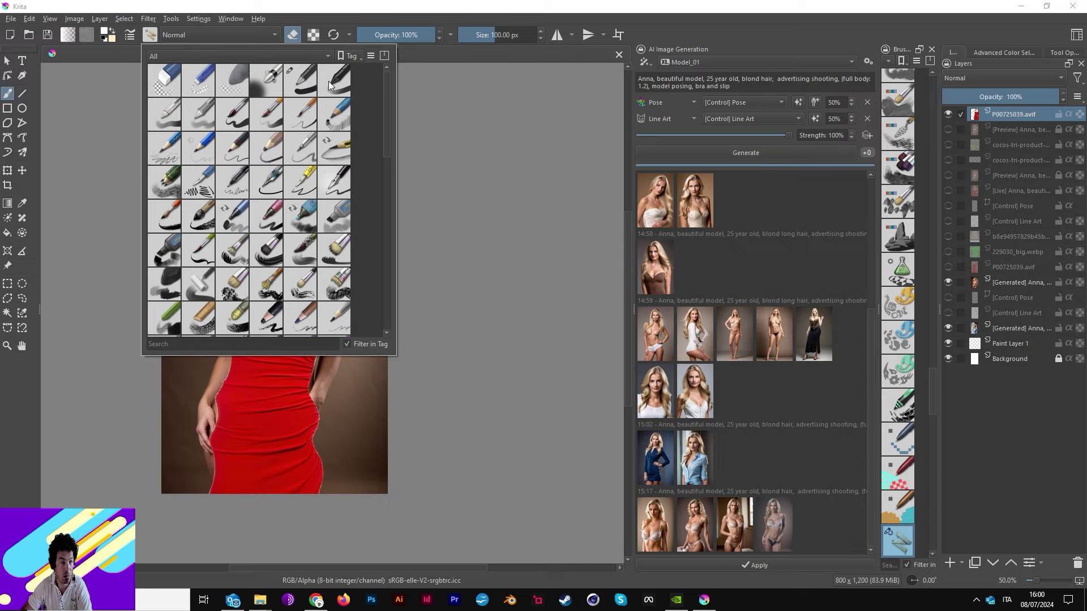
left_click(330, 85)
Switch the brush to eraser mode and erase the red strap end near the chin
left_click_drag(257, 243, 269, 227)
key("ctrl+z")
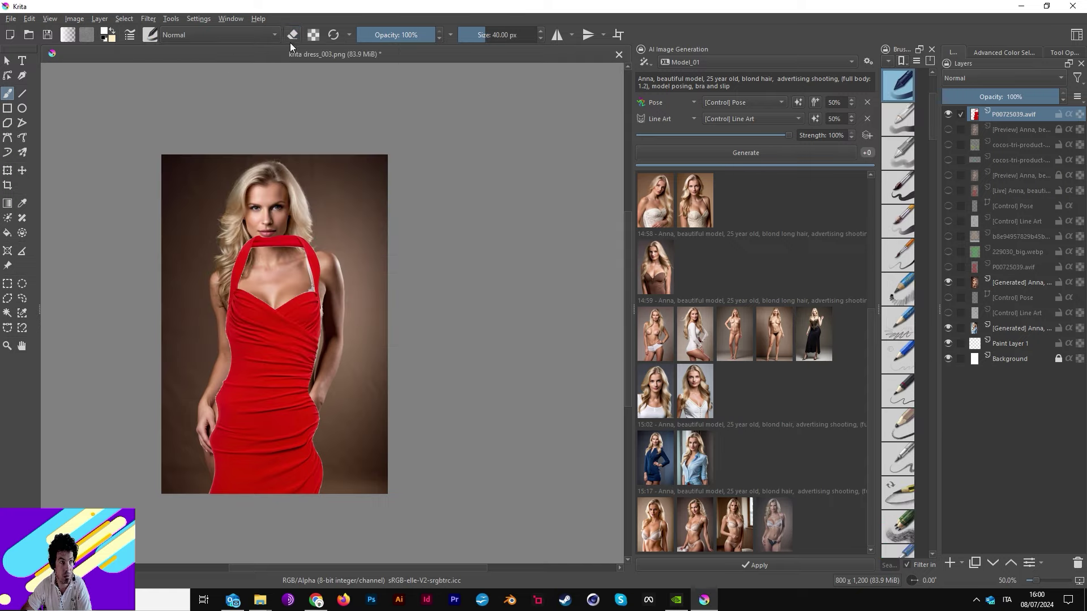
left_click(291, 38)
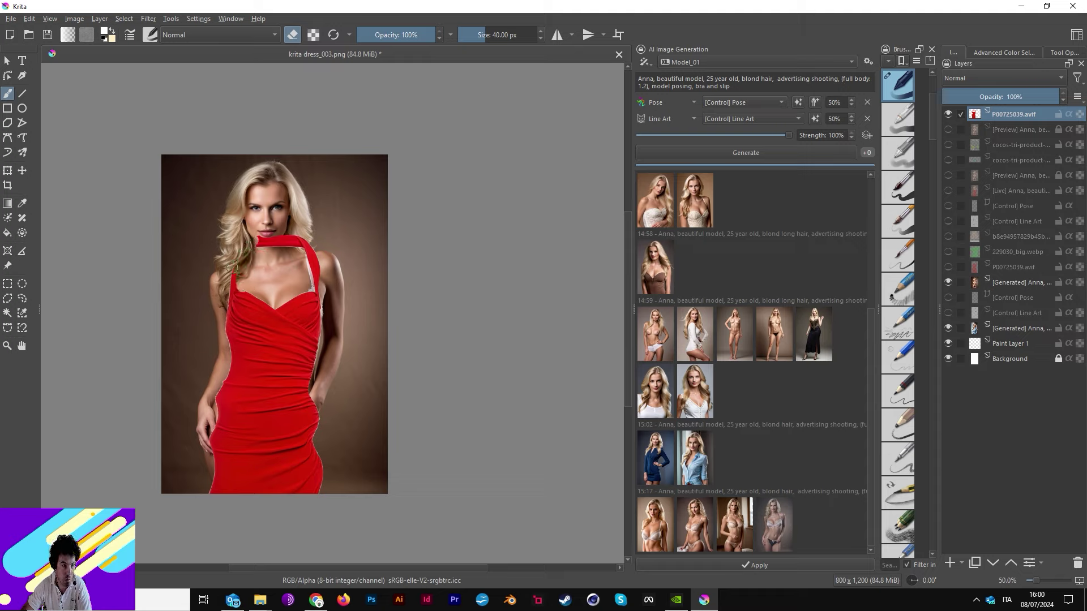
left_click_drag(252, 243, 292, 243)
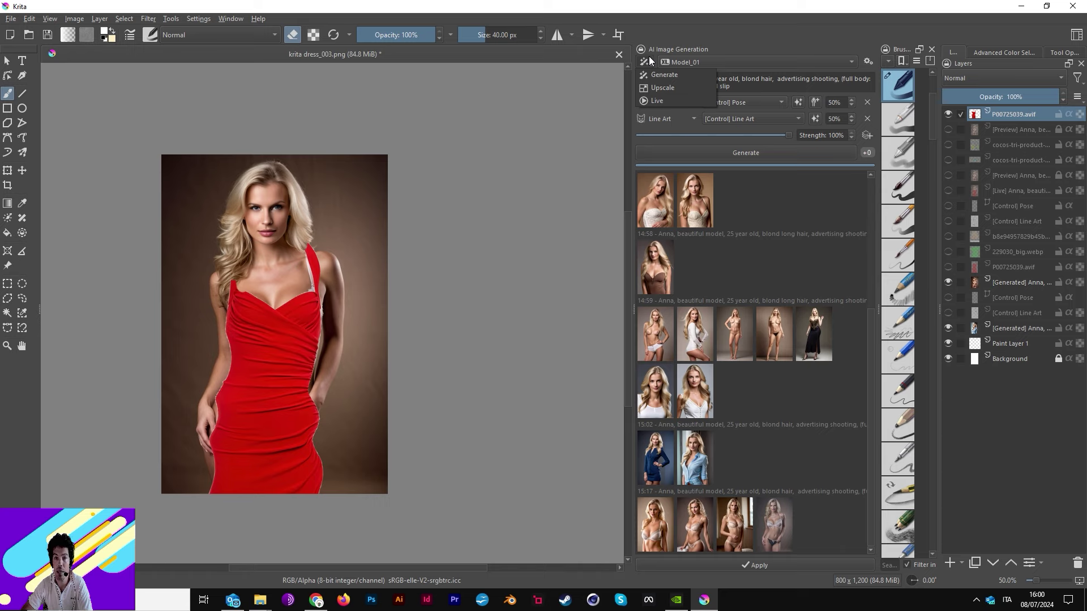
Set the AI Image Generation docker to Live mode and select the Move tool
left_click(656, 100)
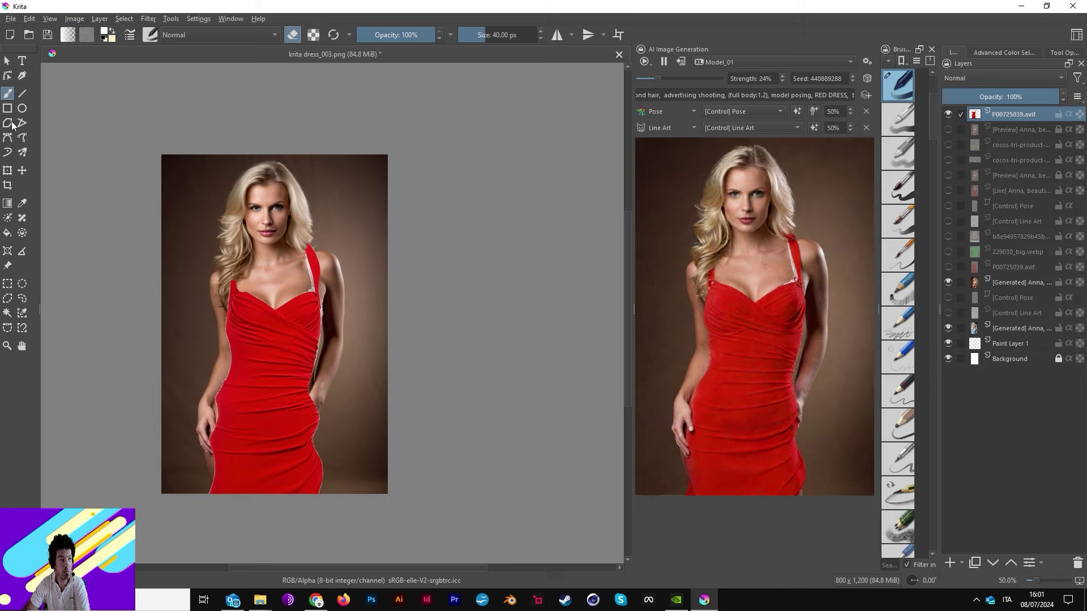
left_click(22, 170)
Put the dress layer into Warp transform with Subdivide set to 10
key("ctrl+t")
right_click(268, 326)
left_click(304, 368)
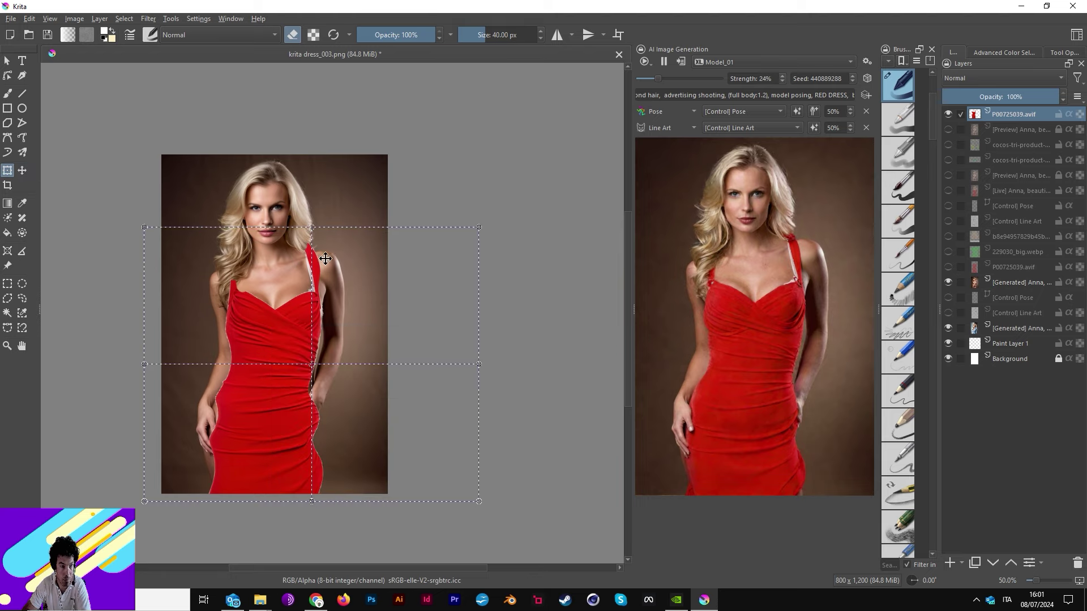
right_click(333, 266)
left_click(1066, 52)
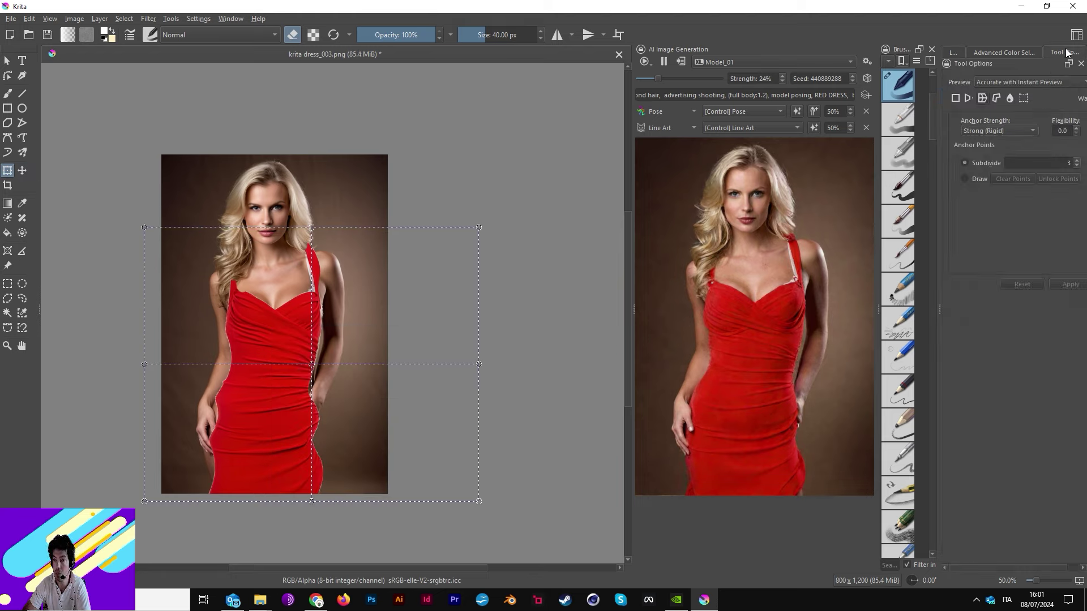
left_click(1076, 160)
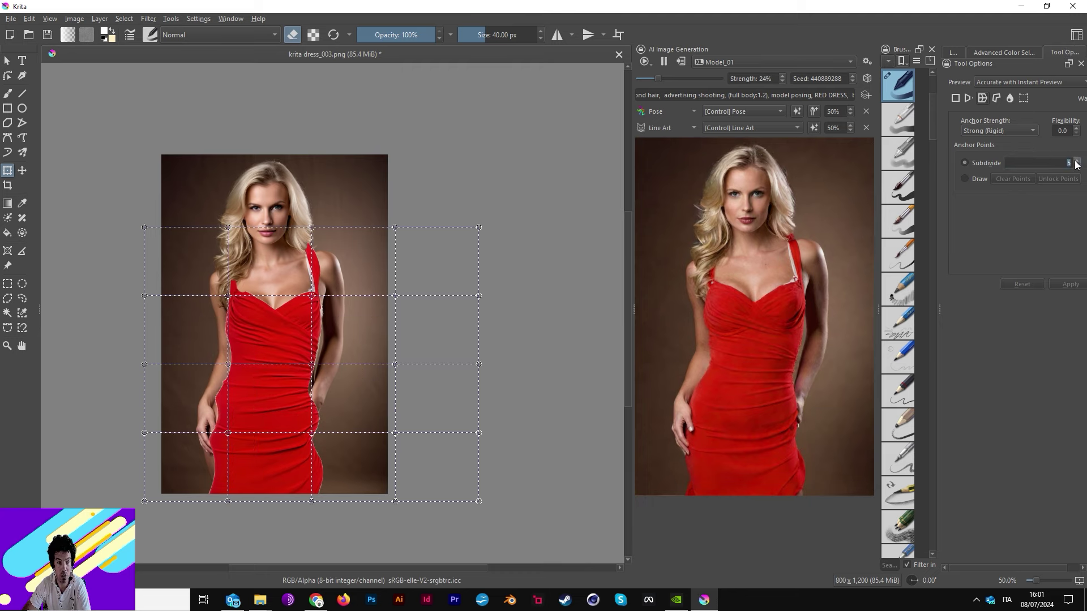
left_click(1077, 160)
left_click(1077, 160)
left_click(1077, 161)
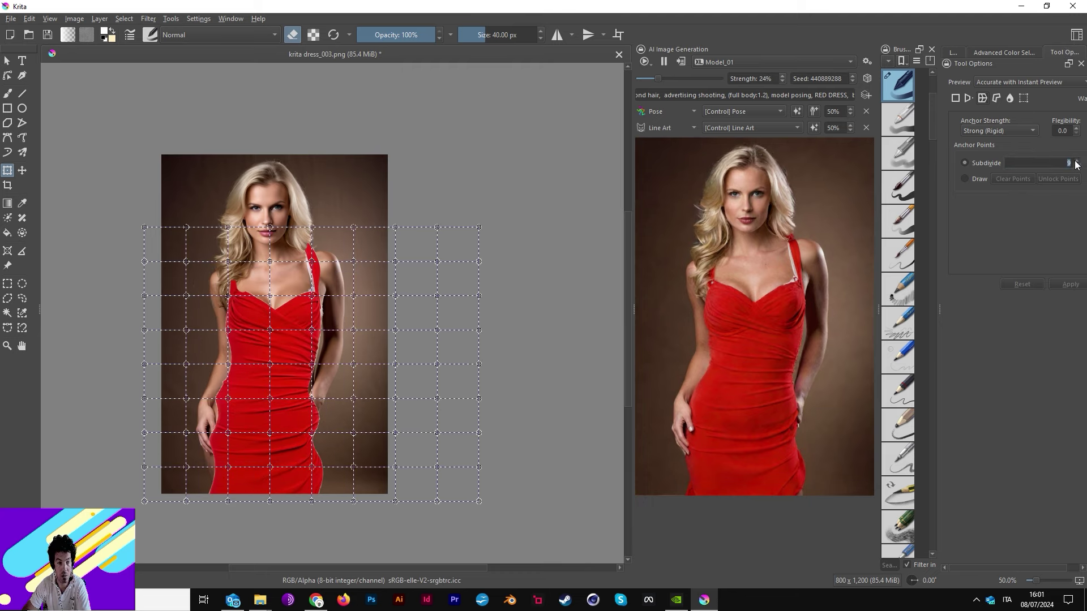
Warp the dress at the right shoulder, left hip and bottom-left hem, then apply
mouse_move(330, 257)
left_mouse_down()
mouse_move(323, 293)
mouse_move(341, 322)
mouse_move(316, 261)
left_mouse_up()
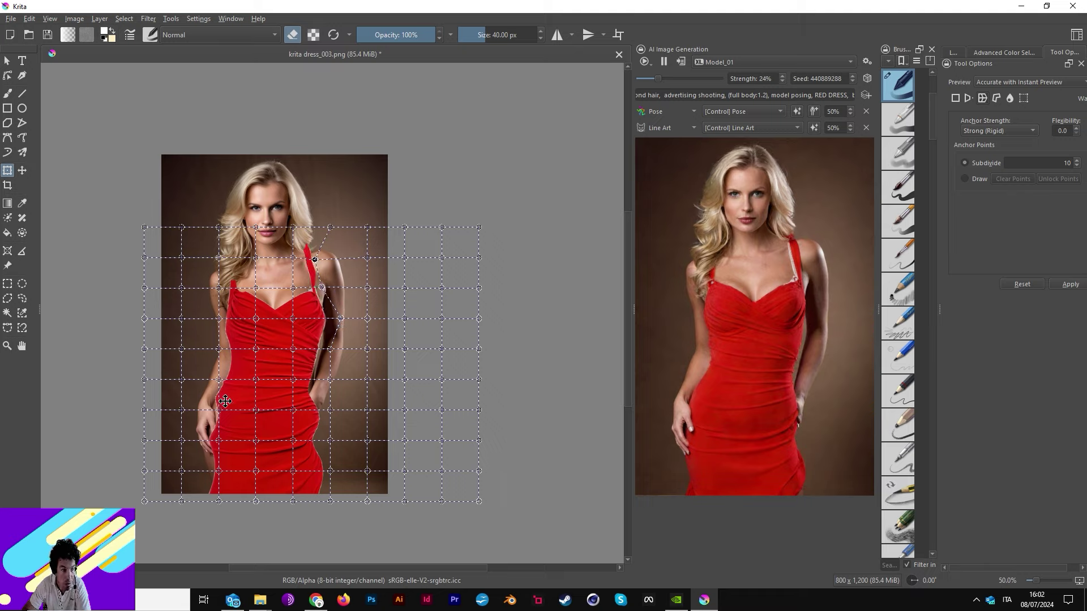
left_click_drag(219, 411, 212, 411)
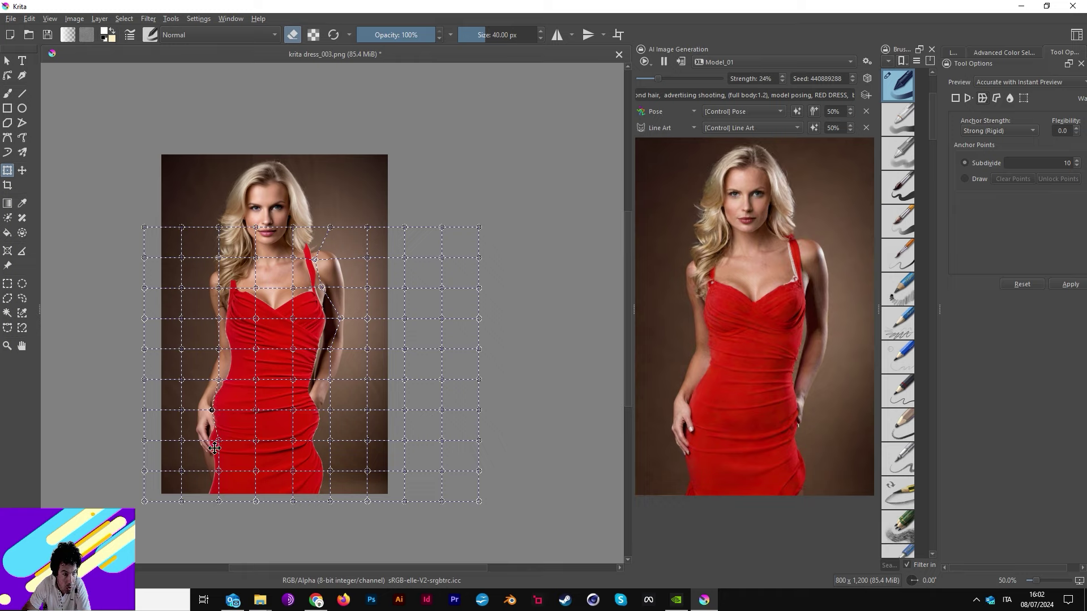
left_click_drag(219, 471, 203, 458)
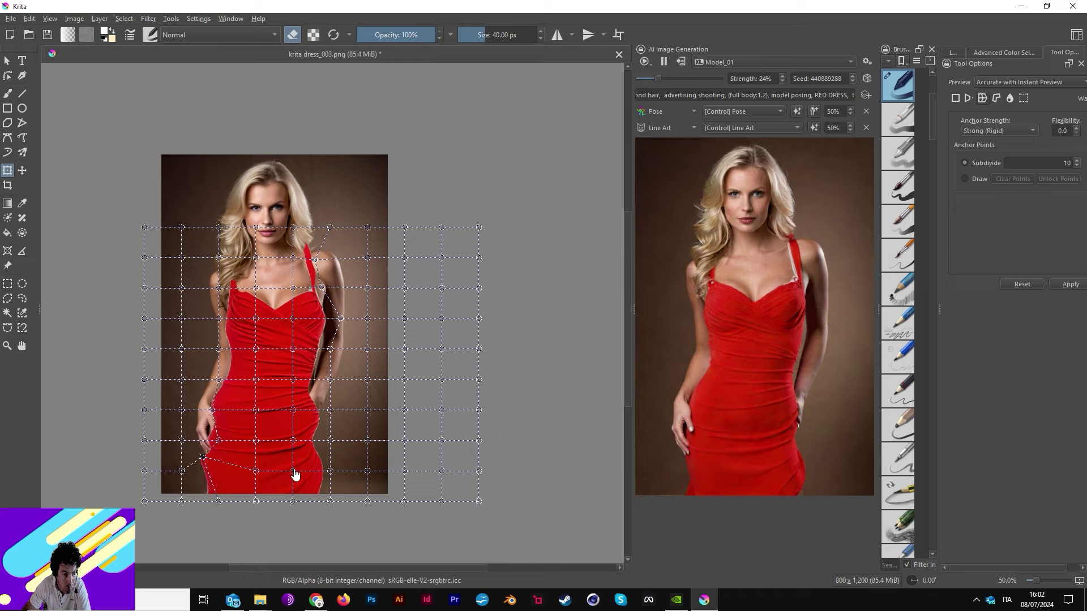
left_click_drag(182, 502, 201, 508)
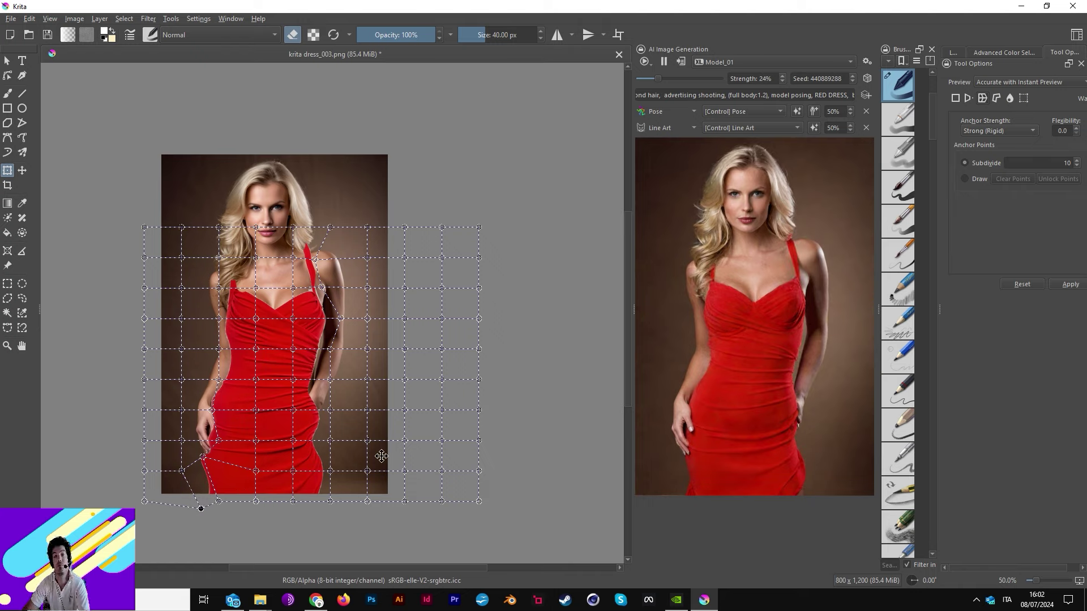
key("Return")
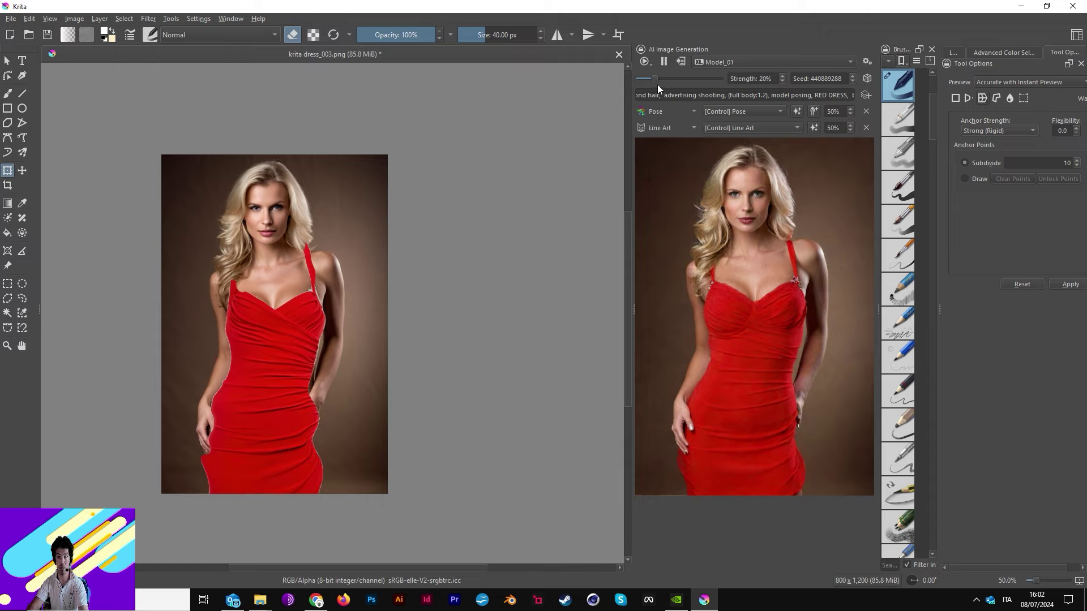
Raise live generation strength to 30% and copy the live AI result in as a new layer
left_click_drag(661, 81, 663, 81)
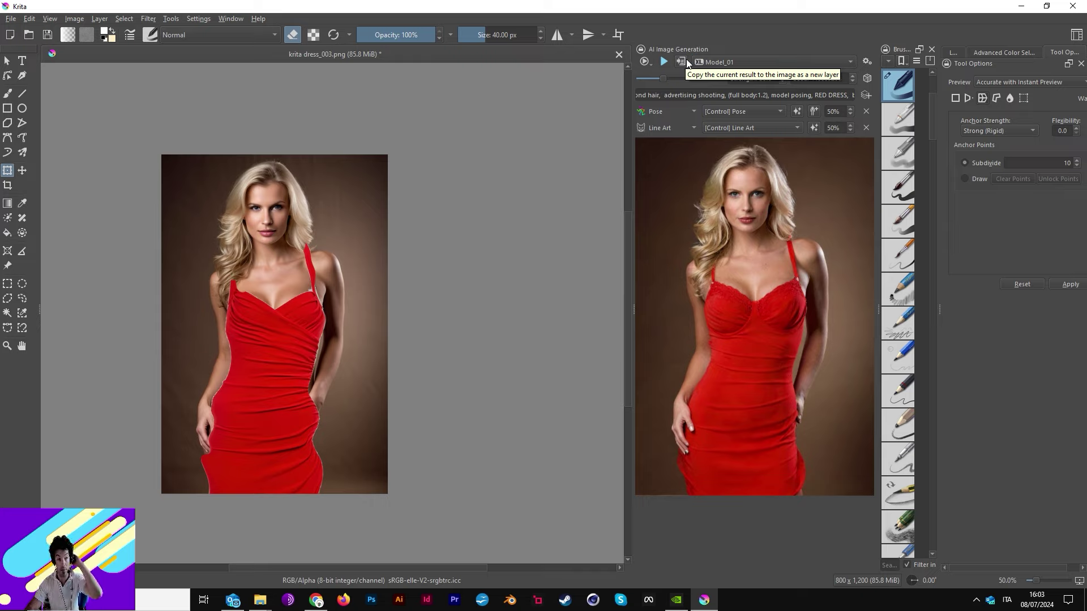
left_click(686, 60)
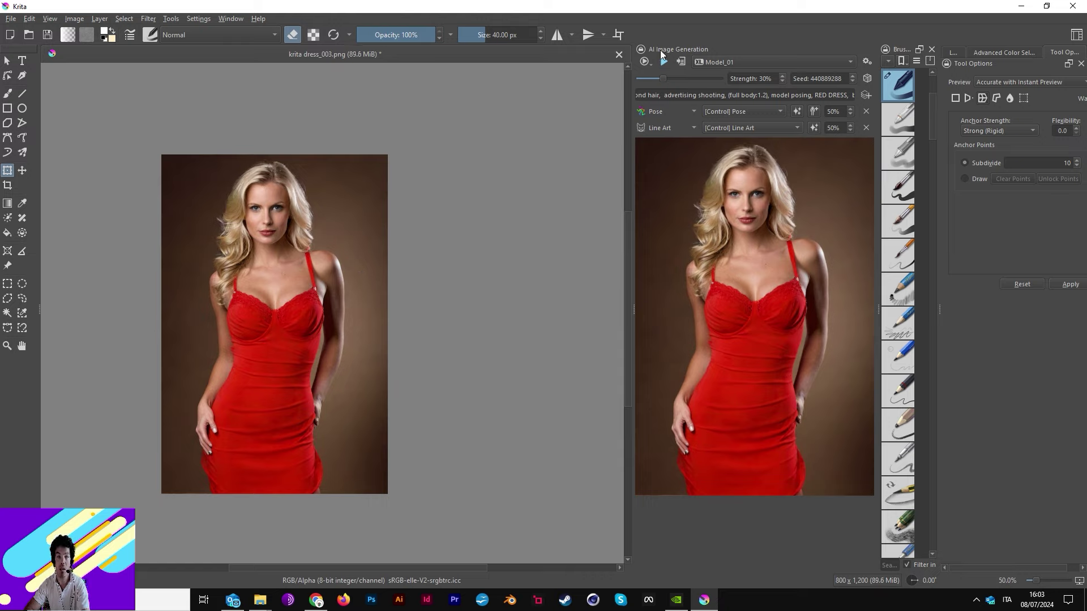
left_click(645, 62)
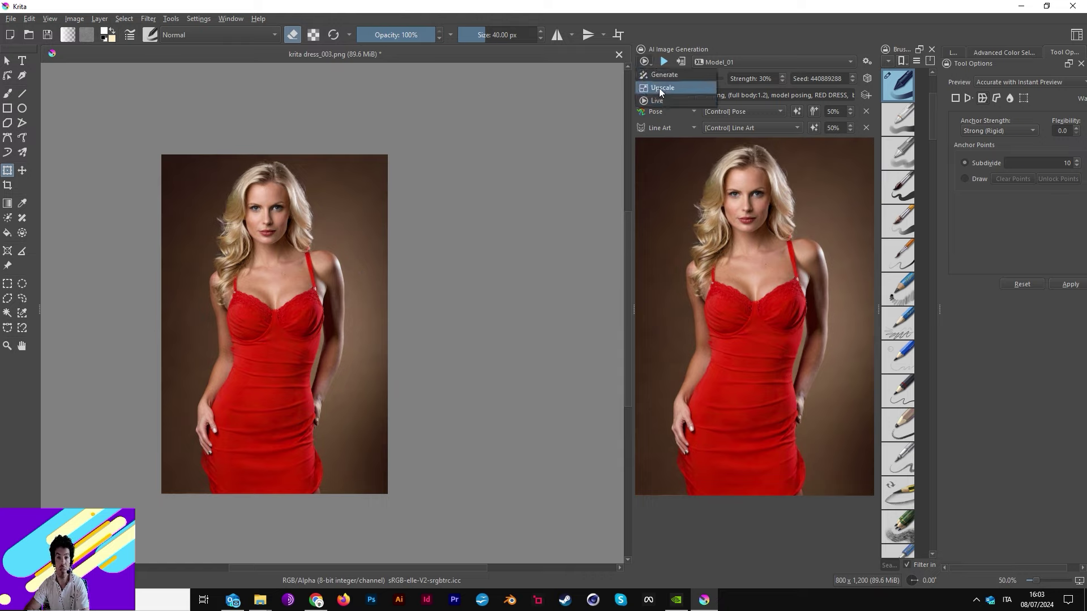
Switch AI generation to Upscale mode at 2.00x with refinement enabled
left_click(659, 88)
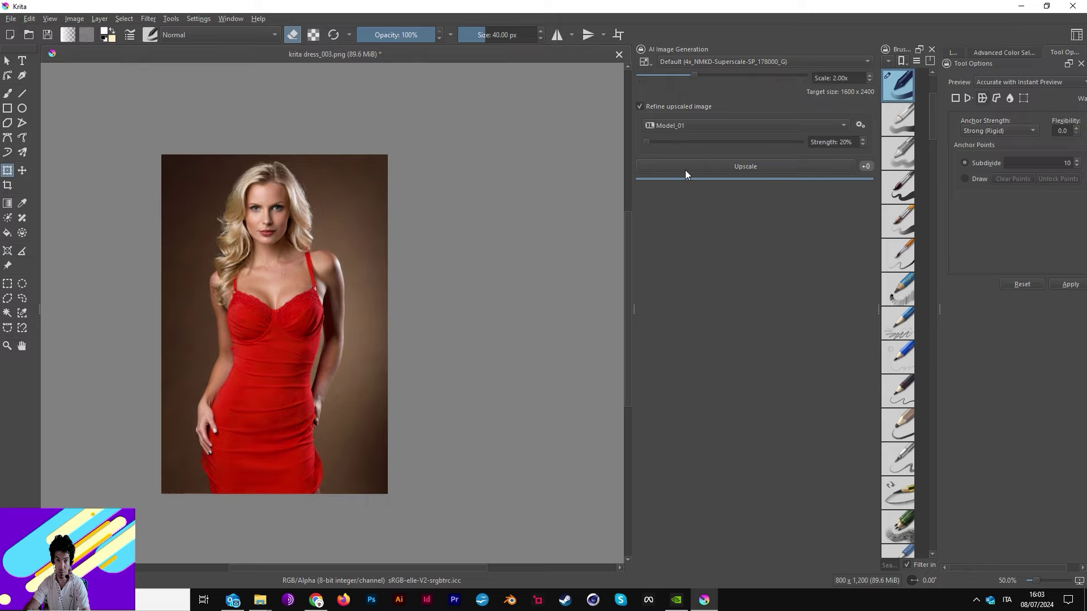
scroll(397, 238, "down", 2)
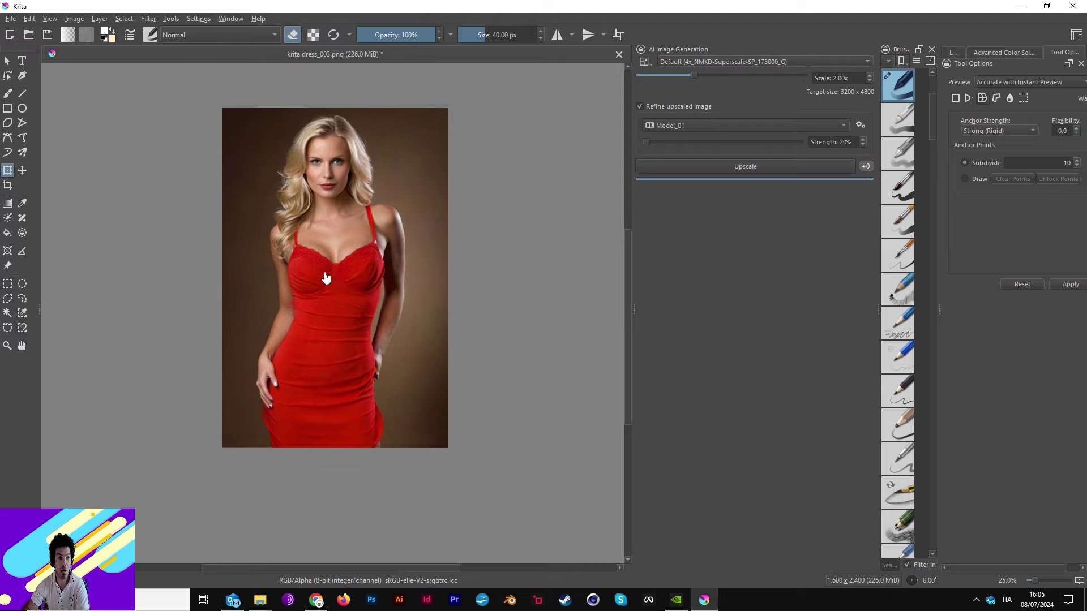
Zoom in on the upscaled image and cancel the accidental transform
key("plus")
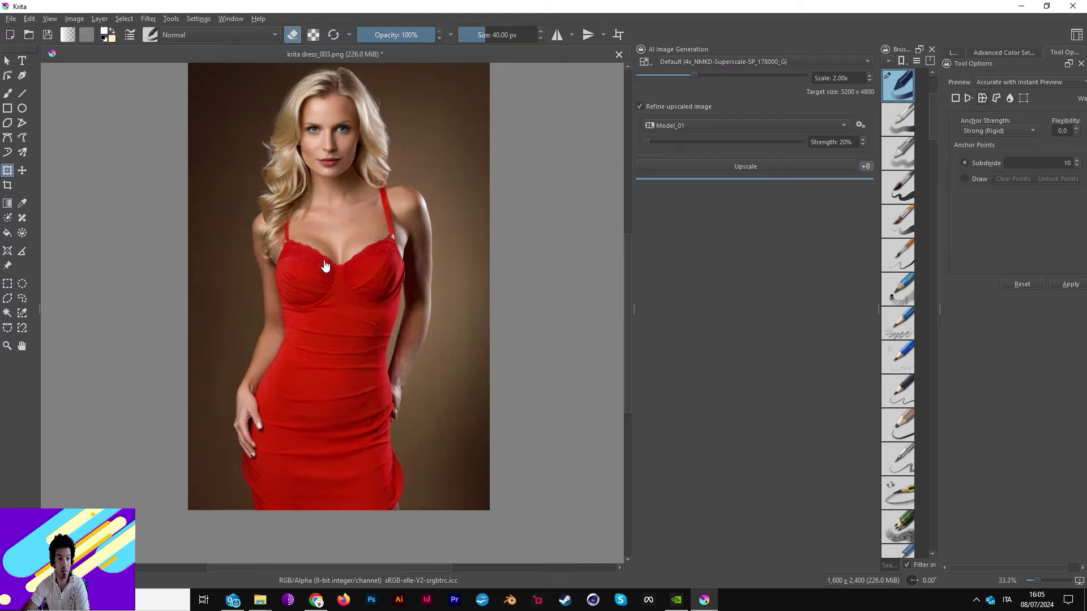
scroll(325, 265, "up", 1)
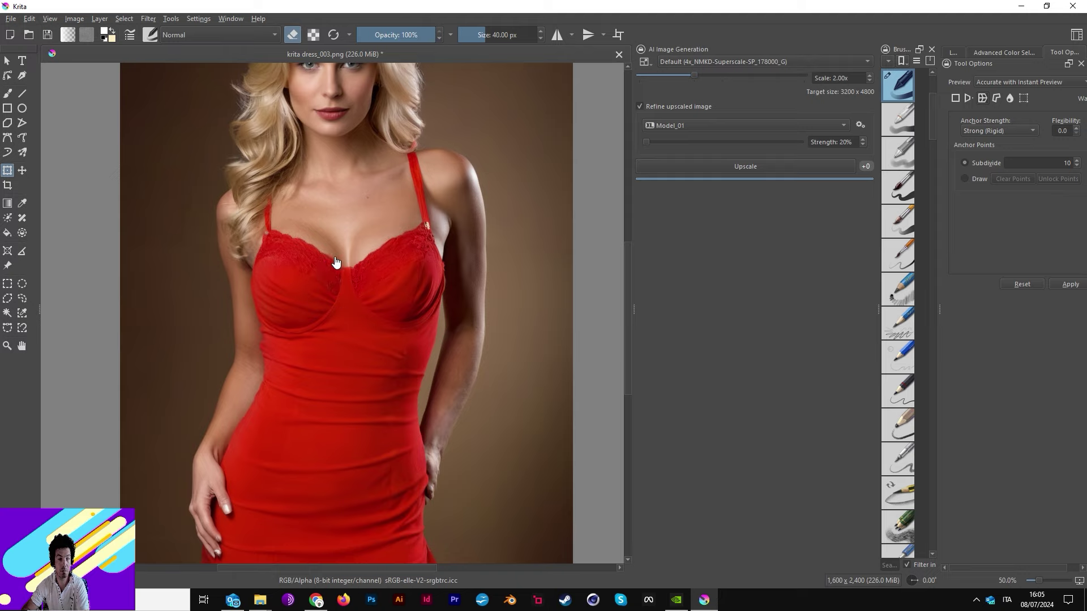
left_click(367, 307)
right_click(582, 202)
key("Escape")
key("Escape")
Pan to the model's face, recenter the view, and undo the upscale back to 800 × 1200
mouse_move(583, 181)
left_mouse_down()
mouse_move(599, 289)
mouse_move(639, 80)
left_mouse_up()
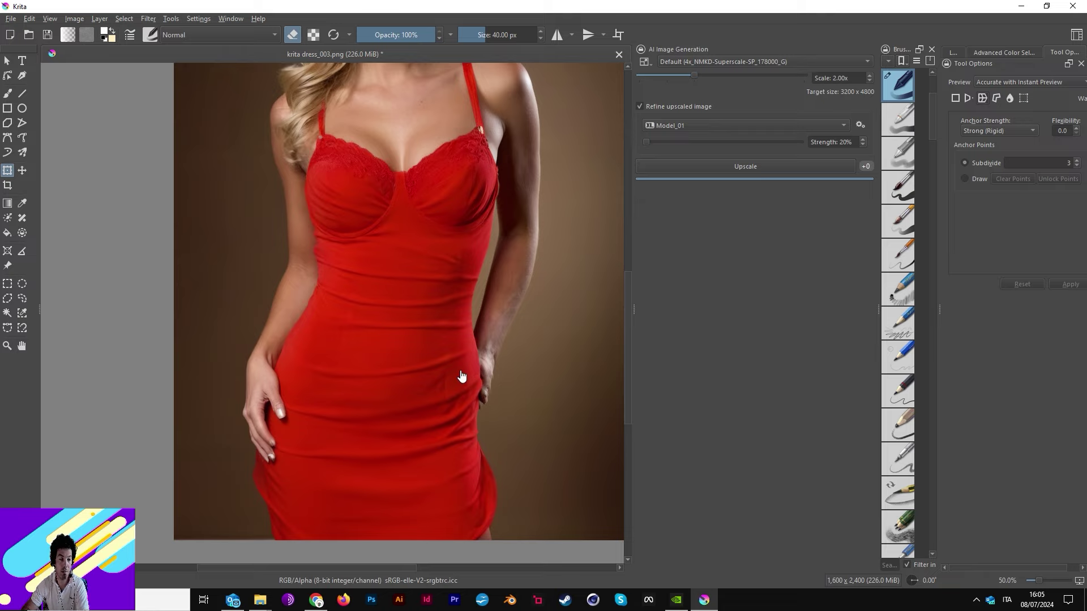
scroll(462, 375, "down", 1)
scroll(462, 379, "down", 2)
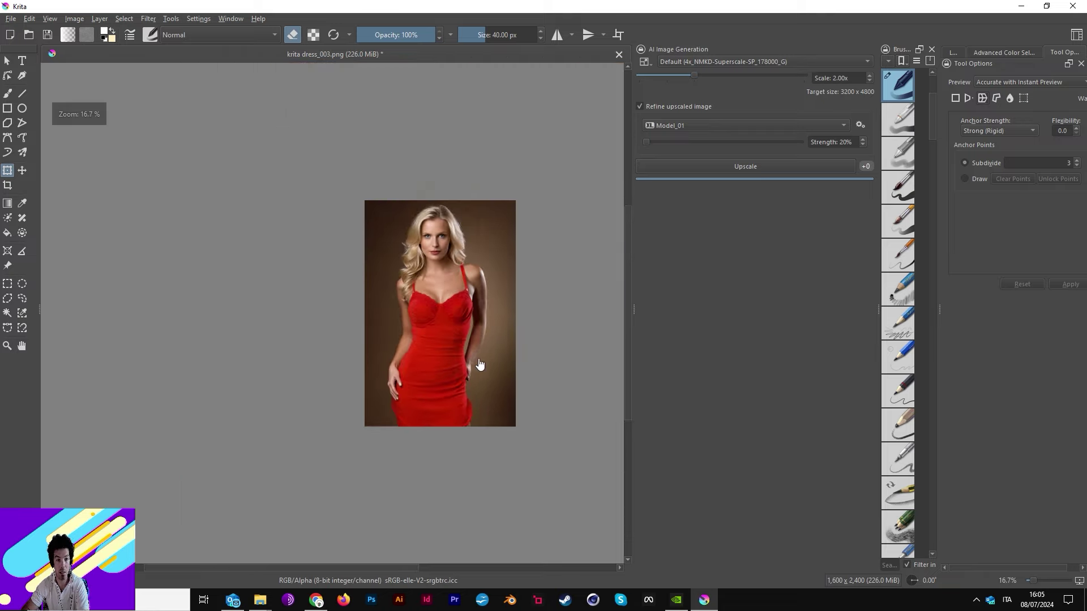
scroll(481, 364, "up", 2)
scroll(489, 343, "down", 1)
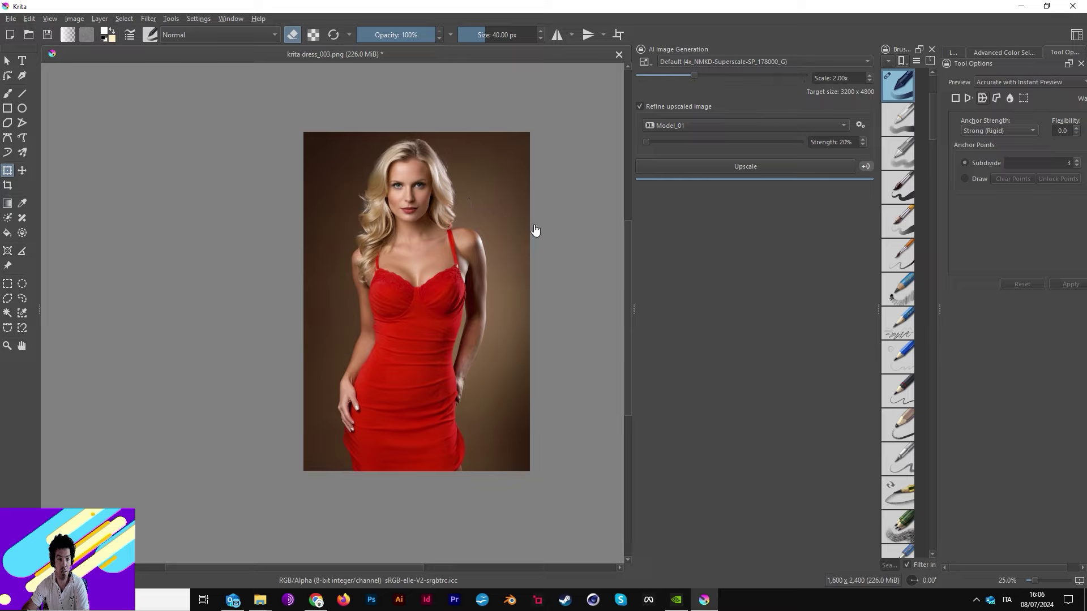
left_click_drag(554, 238, 480, 201)
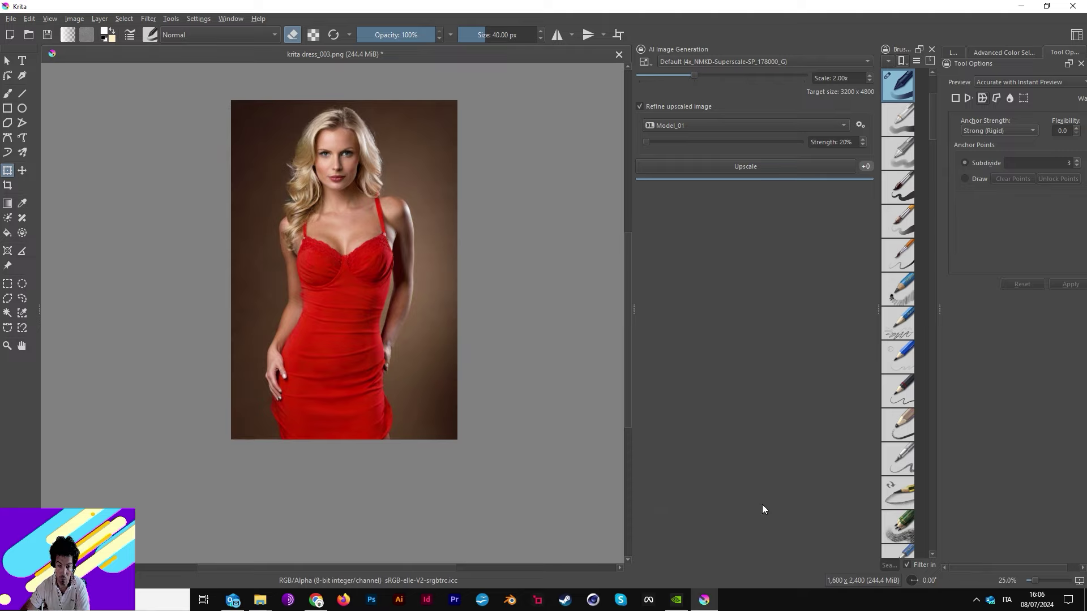
key("ctrl+z")
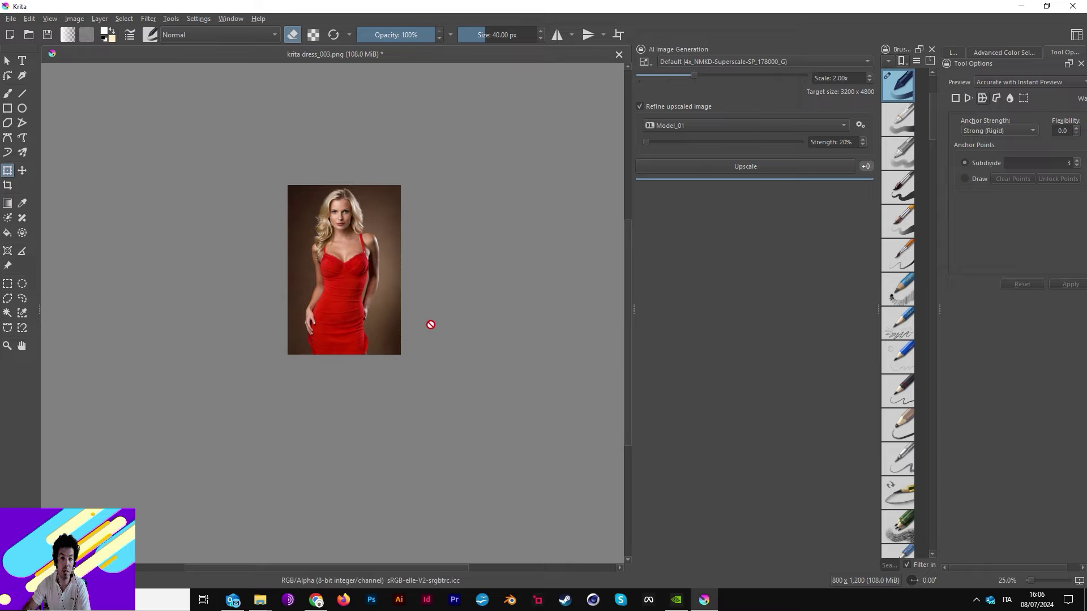
Return AI generation to Live mode, zoom the canvas in, and show the Layers list
left_click(647, 61)
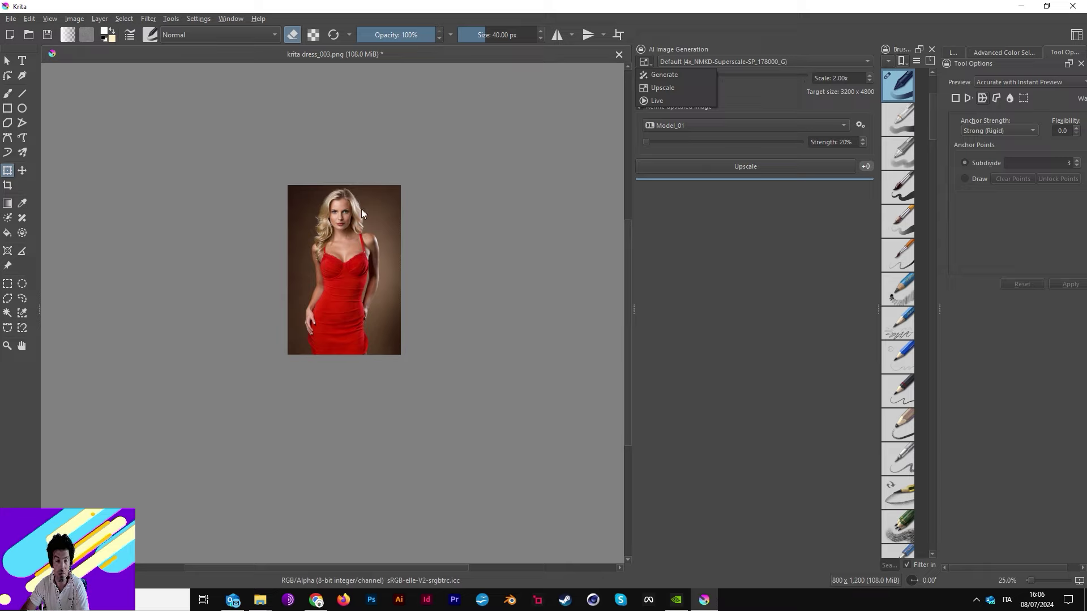
left_click(668, 102)
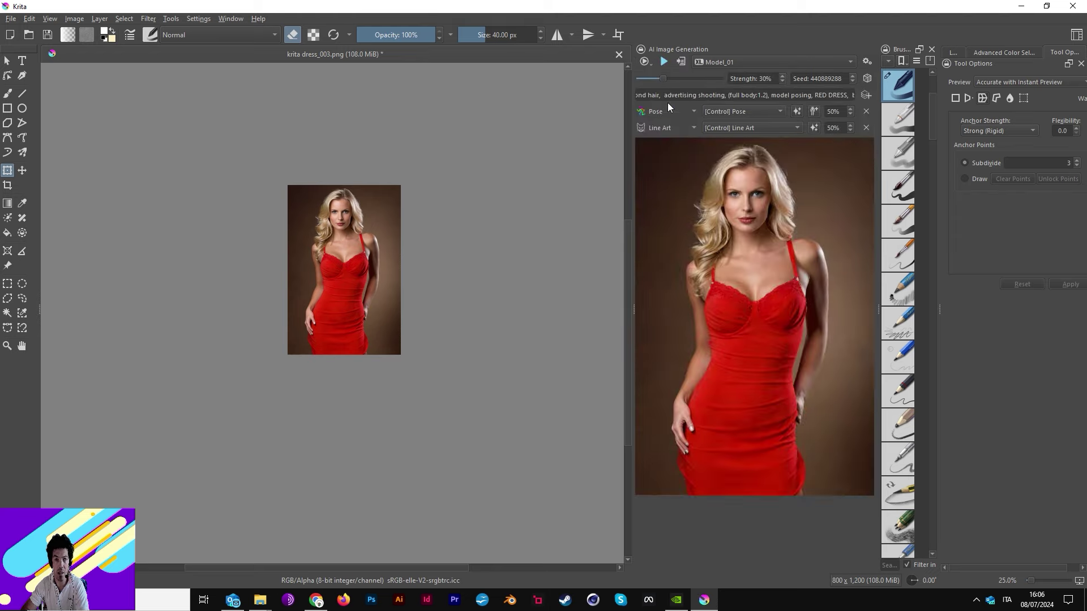
scroll(377, 198, "up", 1)
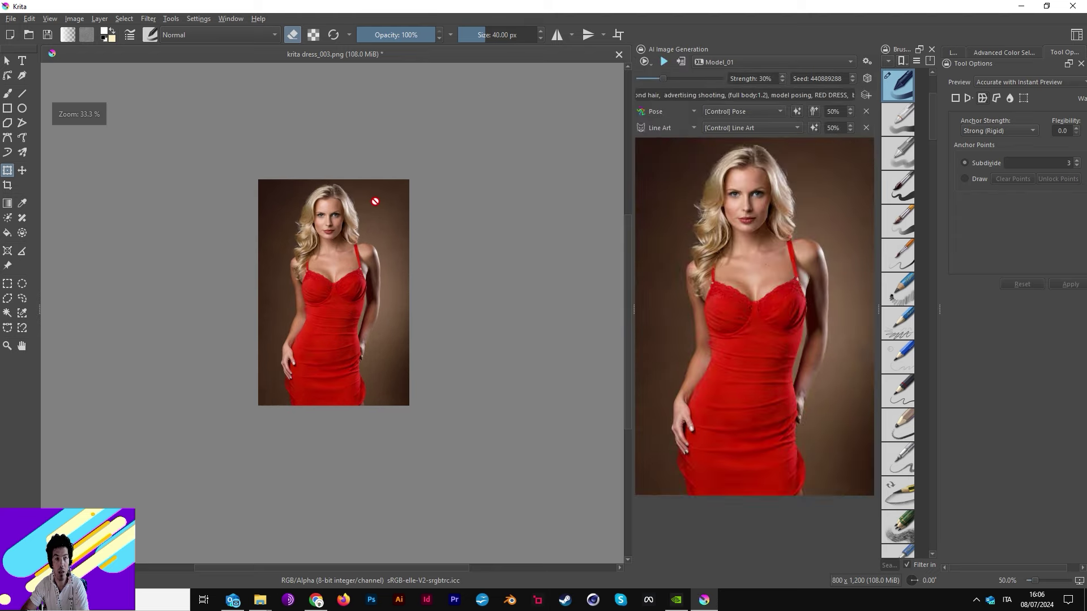
left_click(955, 54)
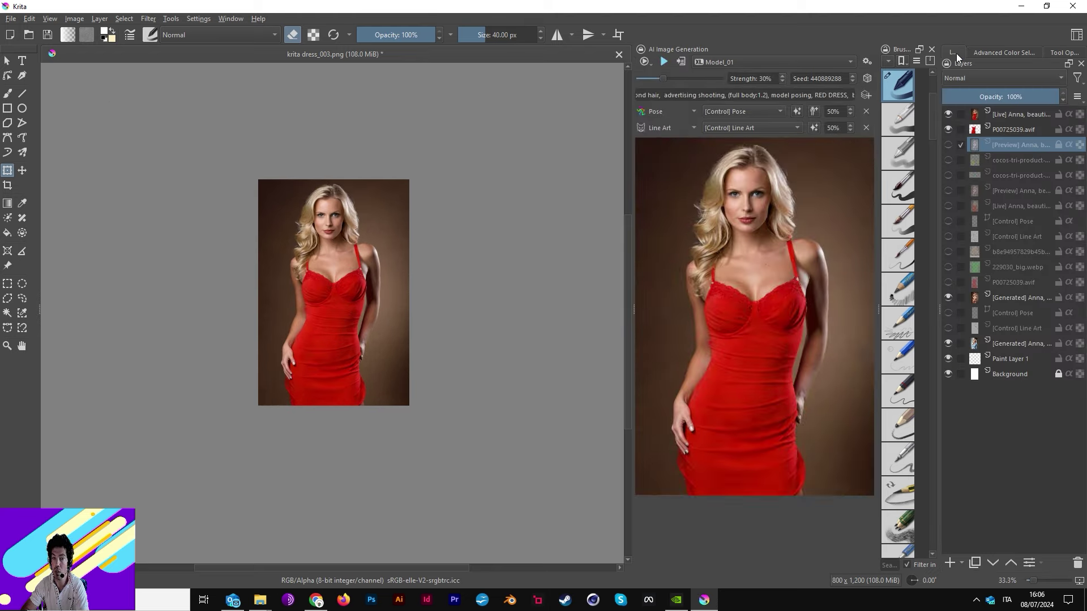
Hide the [Live] and P00725039.avif layers, then select and show the 229030_big.webp T-shirt layer
left_click(948, 114)
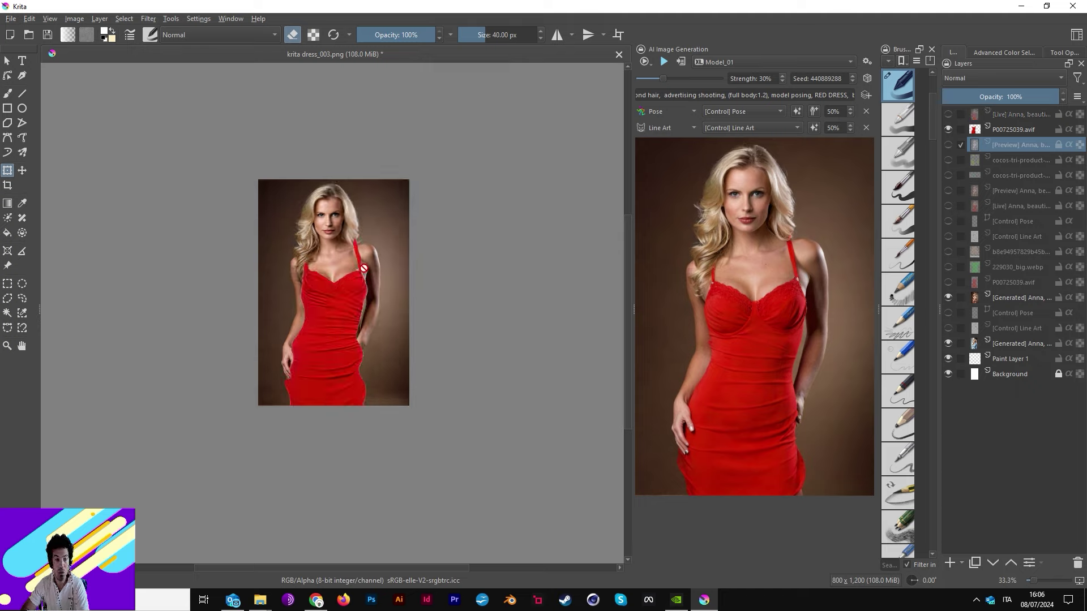
left_click(949, 130)
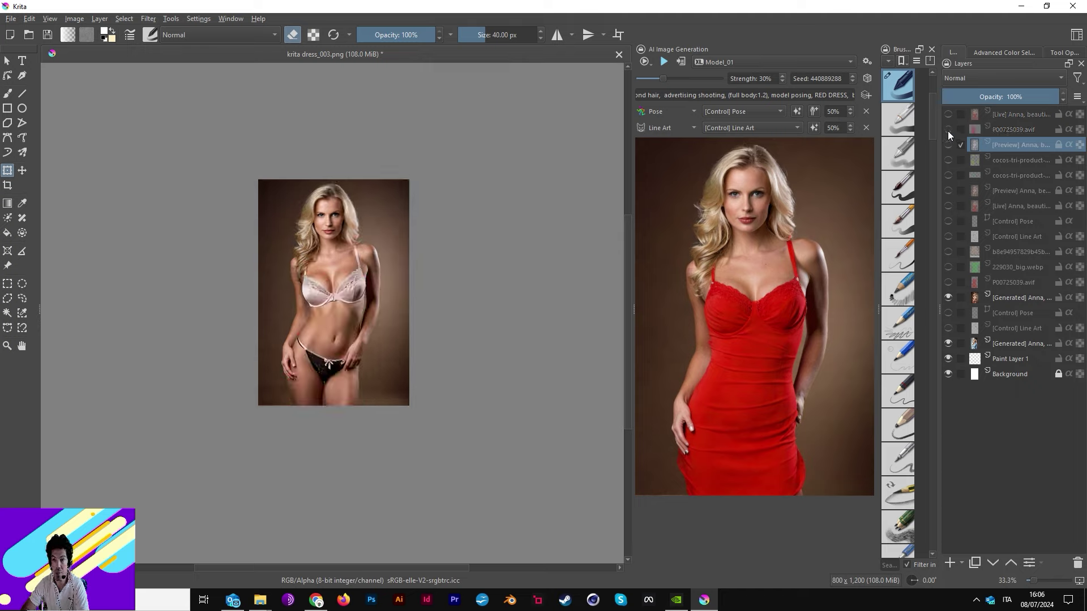
scroll(311, 266, "up", 1)
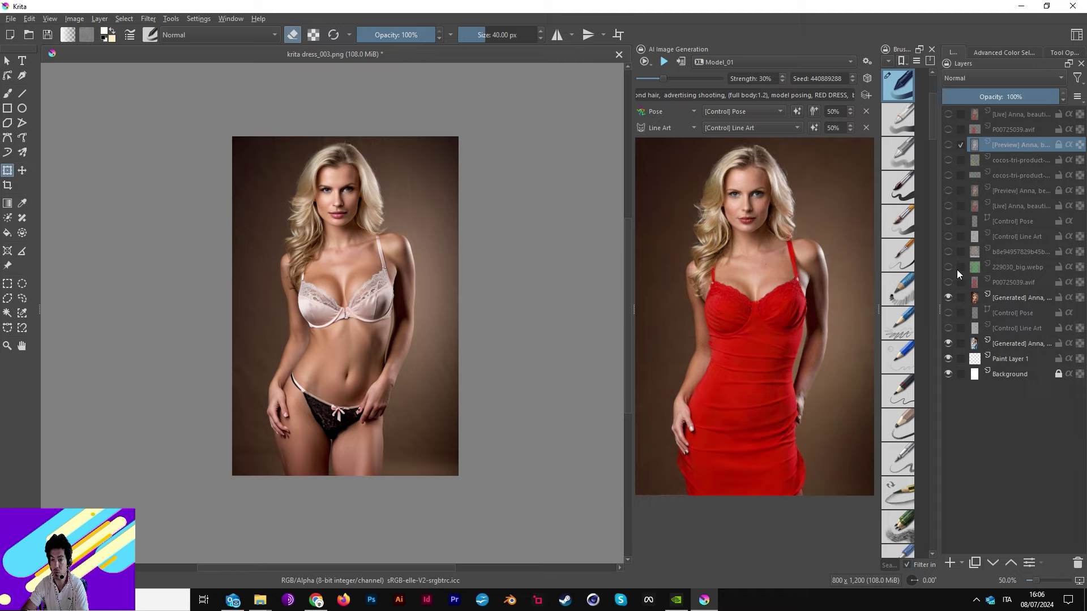
left_click(958, 268)
left_click(948, 267)
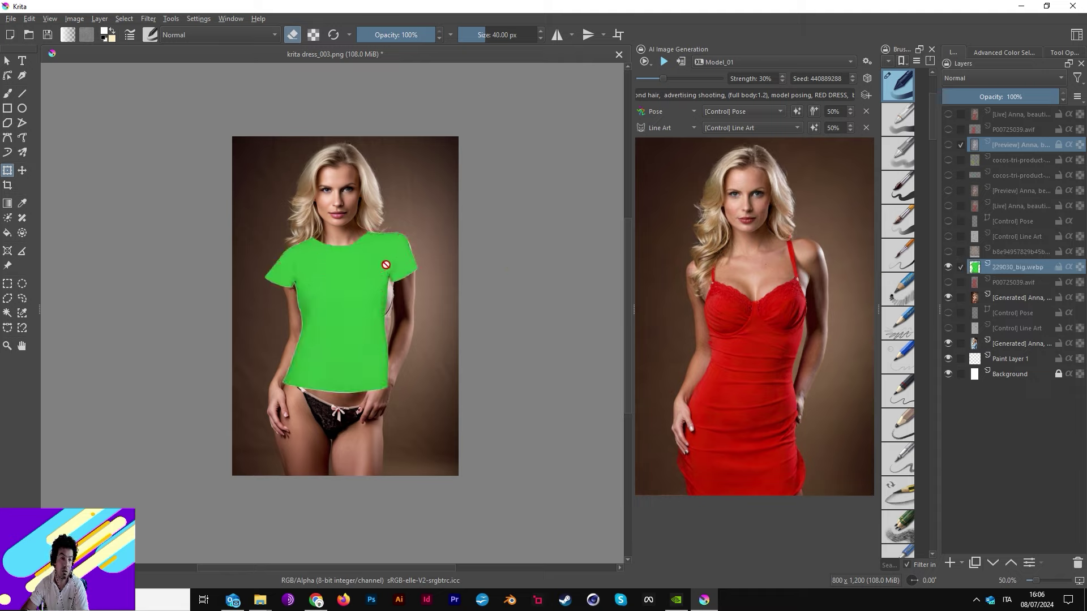
Hide the old T-shirt layer and insert the dropped T-shirt image as a new layer
left_click(948, 267)
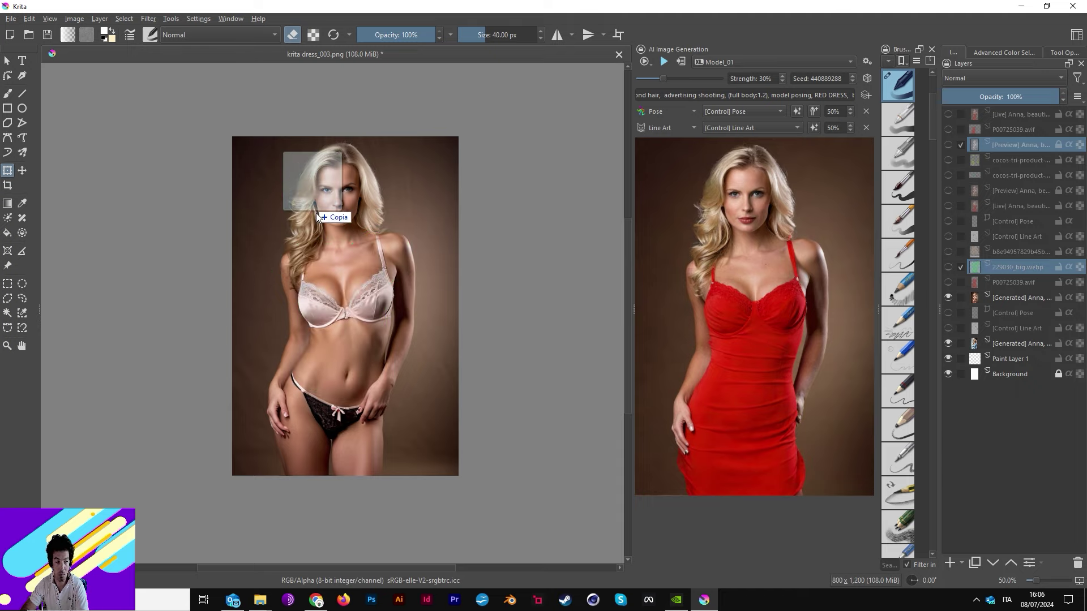
left_click_drag(335, 187, 380, 236)
left_click(381, 243)
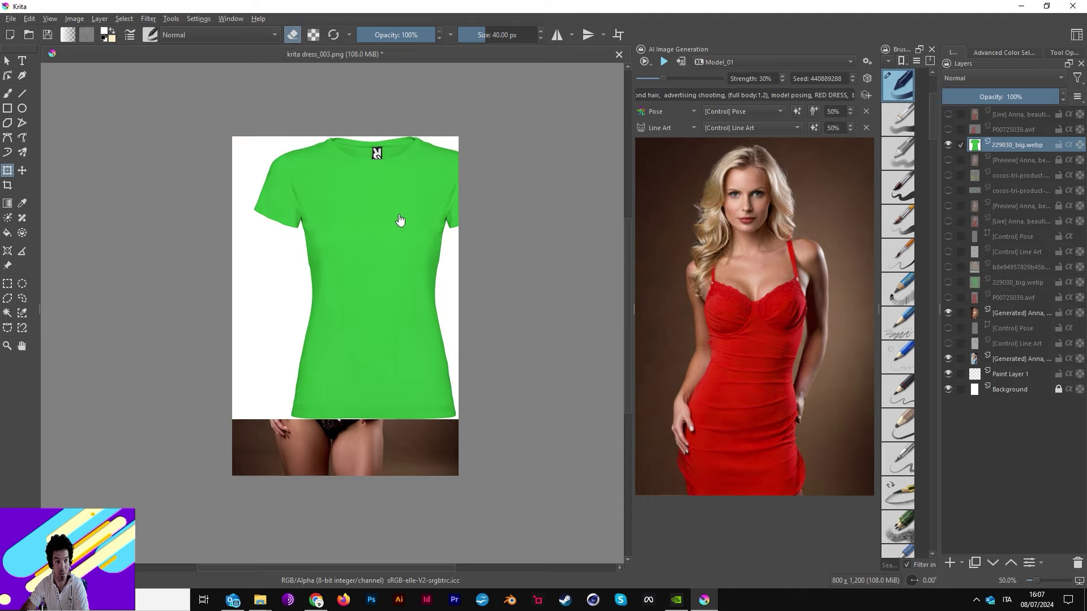
Scale the new T-shirt layer down and move it over the model's torso
left_click(990, 145)
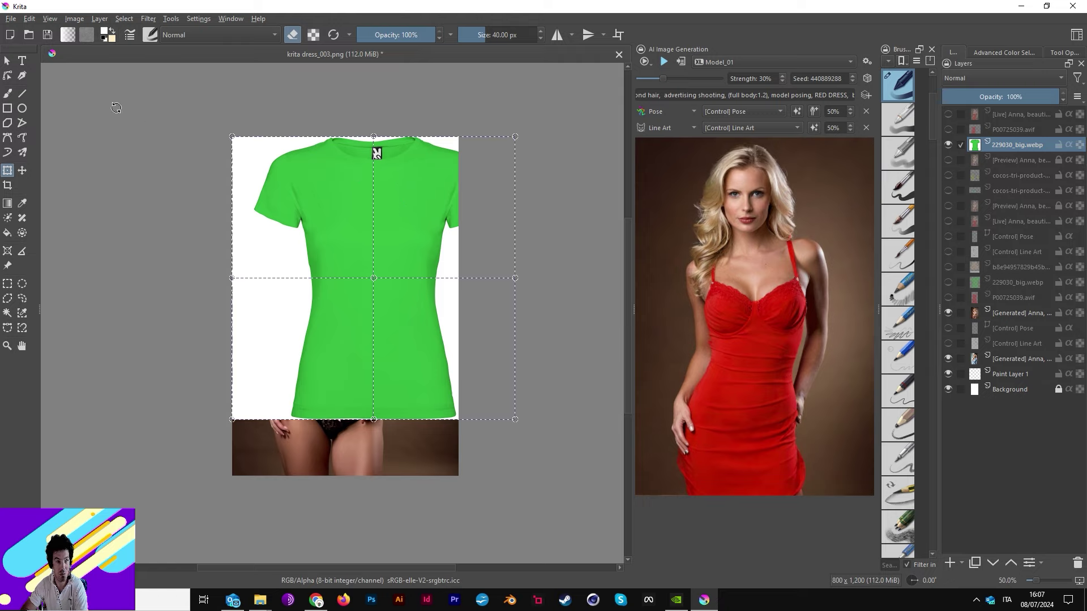
left_click(6, 61)
key("ctrl+t")
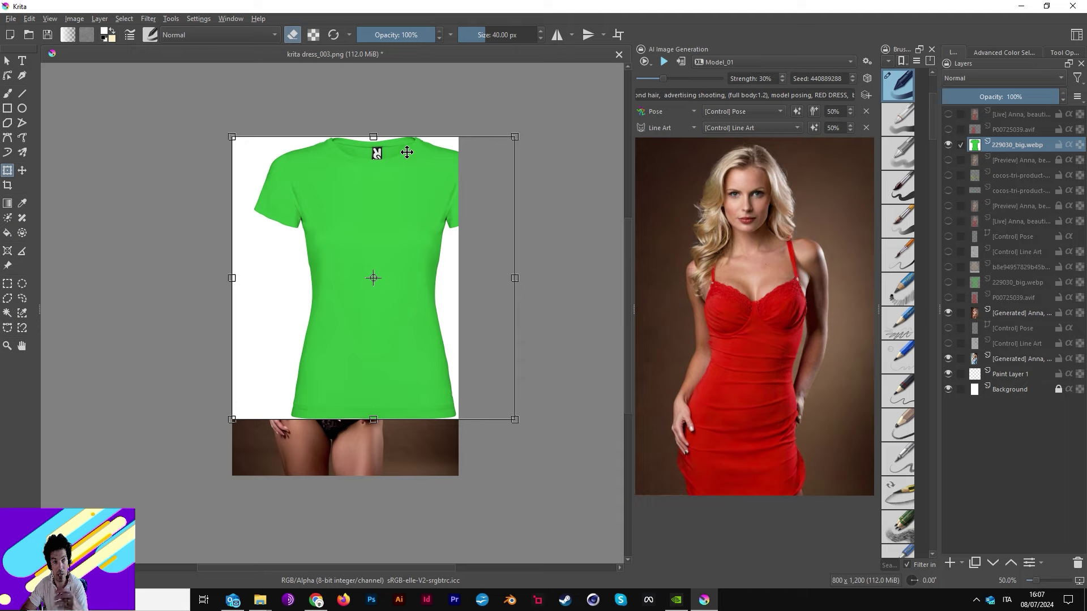
left_click_drag(379, 137, 375, 270)
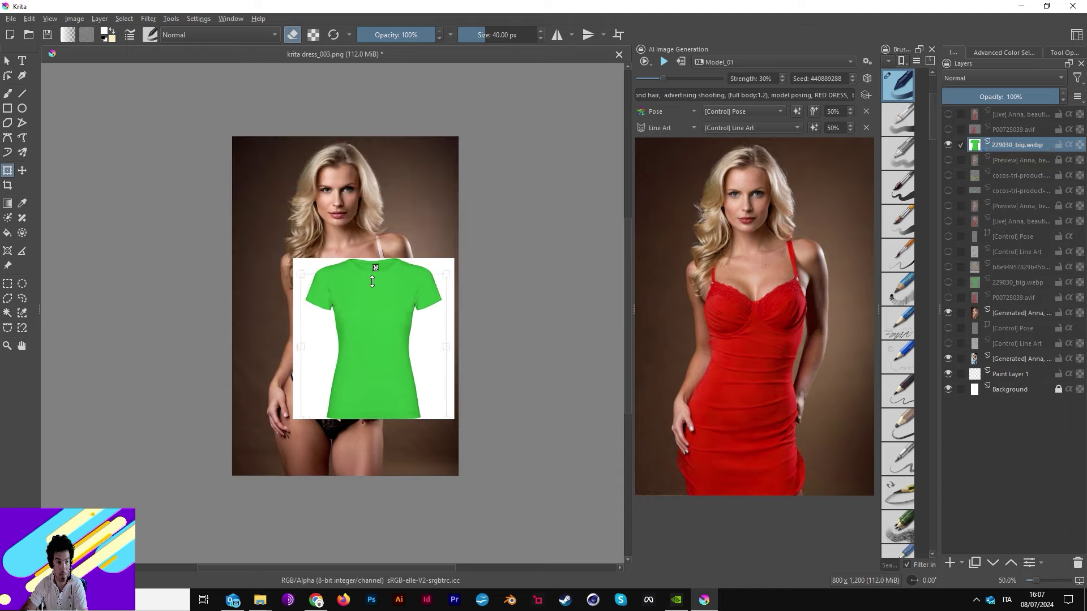
left_click_drag(384, 305, 351, 260)
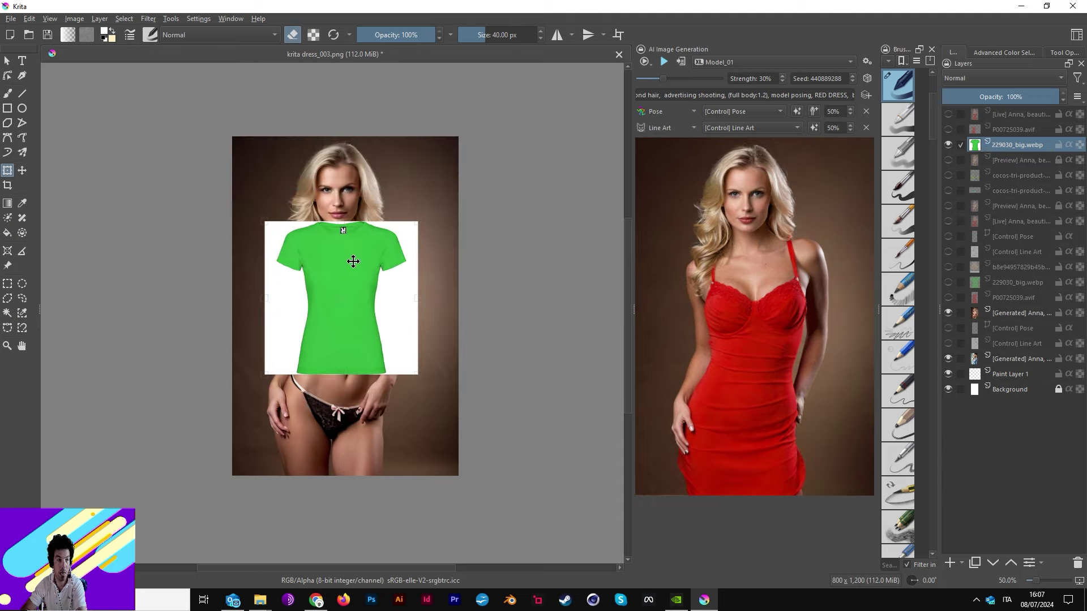
Magic-wand and delete the white background on both sides of the shirt, then deselect
left_click(8, 313)
left_click(281, 316)
key("Delete")
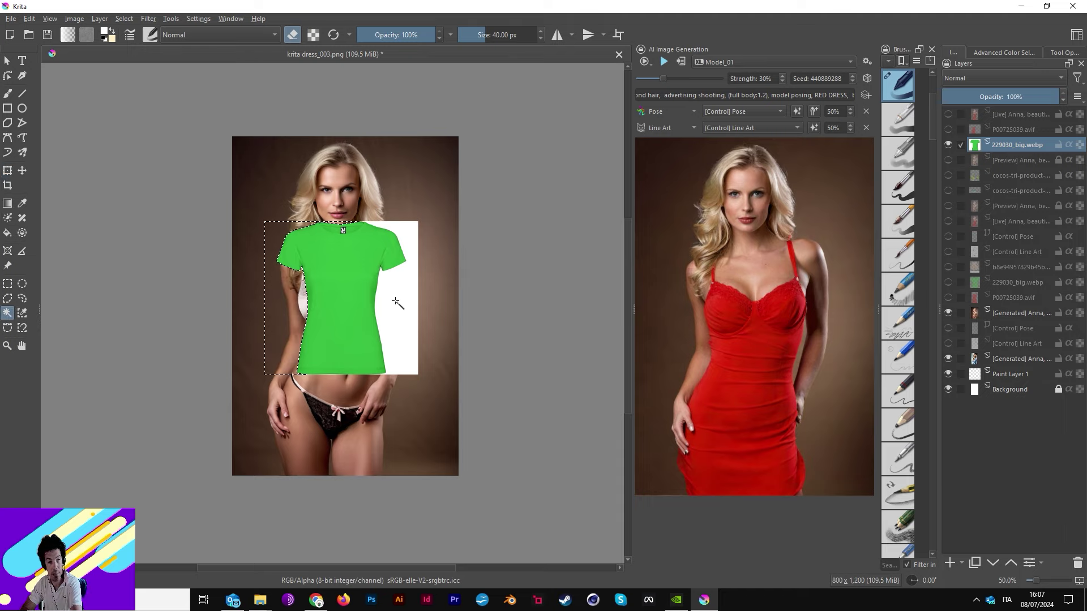
left_click(403, 298)
key("Delete")
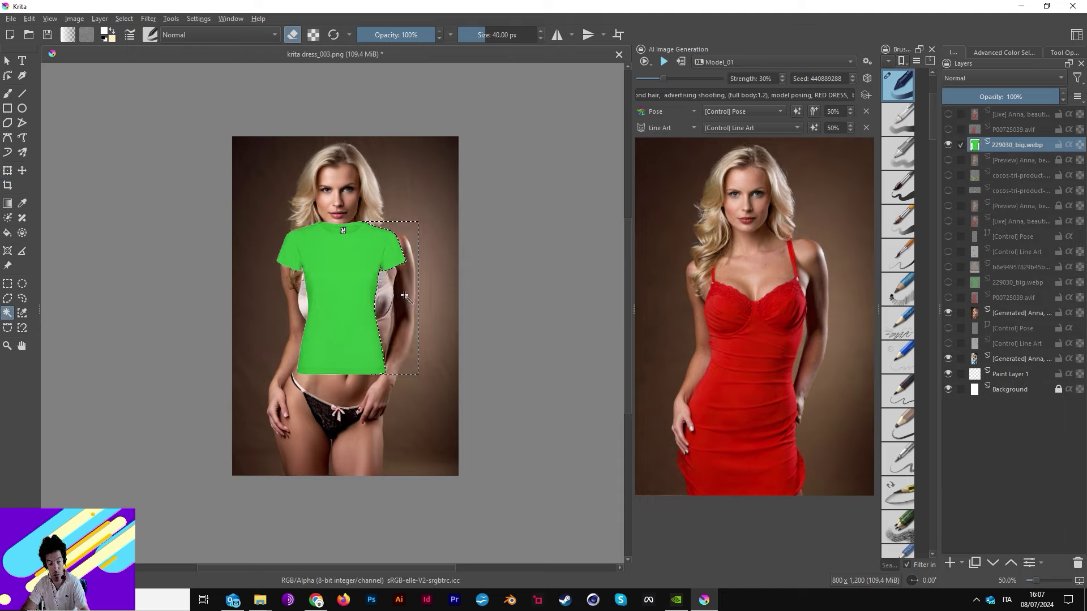
key("ctrl+shift+a")
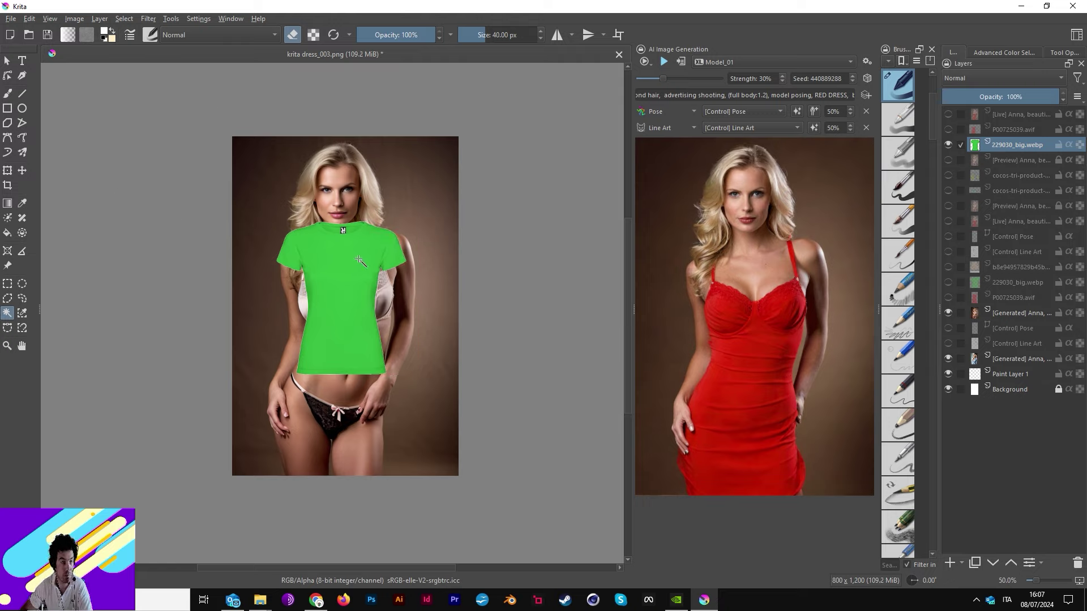
left_click(22, 171)
Nudge the shirt down and stretch its sides, hem and top edge to the shoulders and hips
left_click_drag(357, 260, 358, 271)
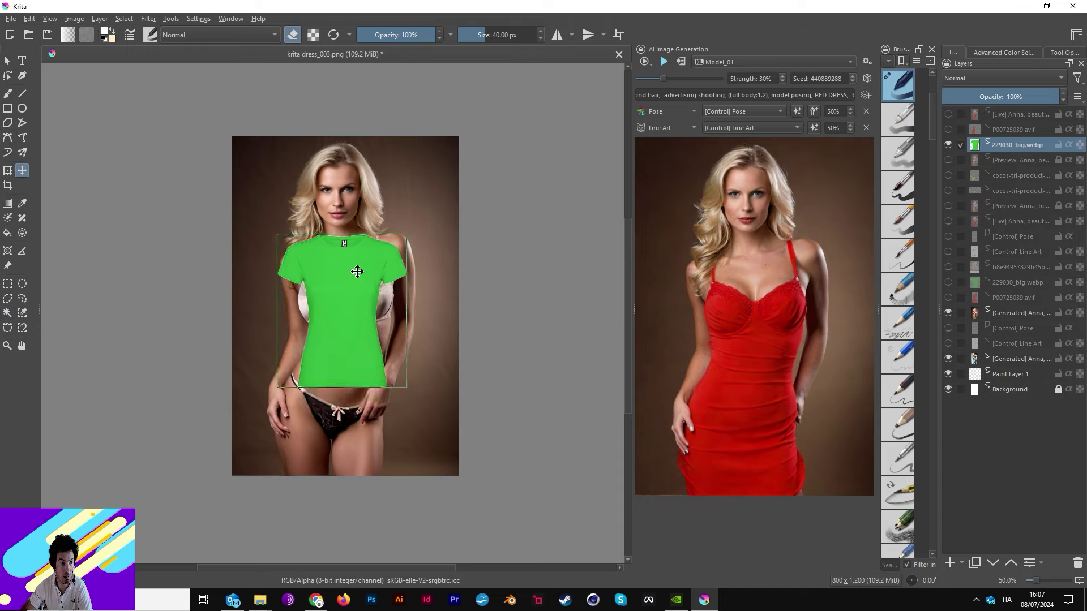
key("ctrl+t")
left_click_drag(407, 311, 419, 311)
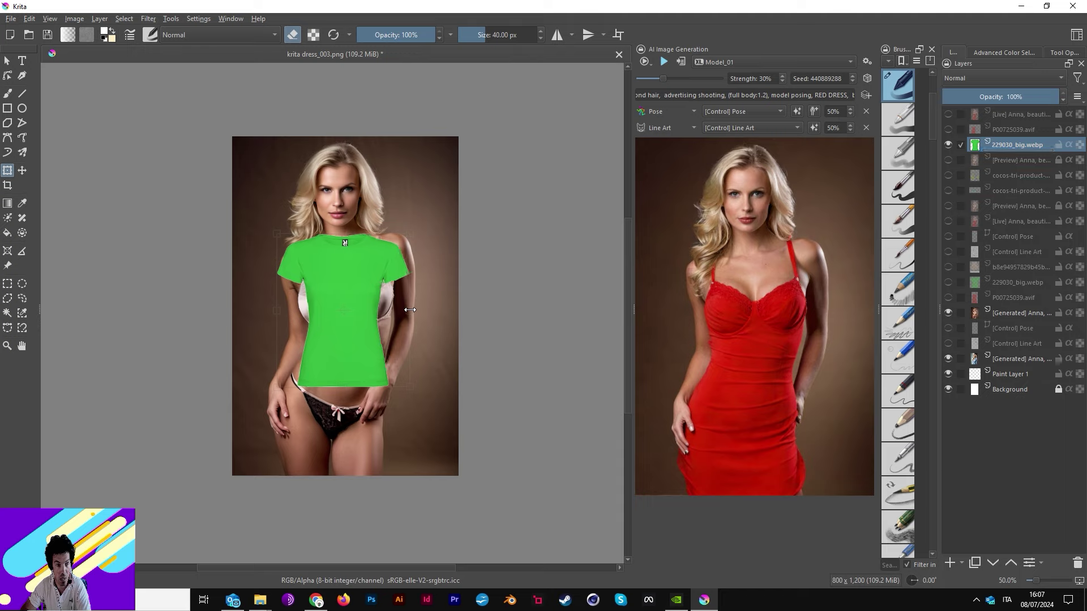
left_click_drag(350, 388, 350, 400)
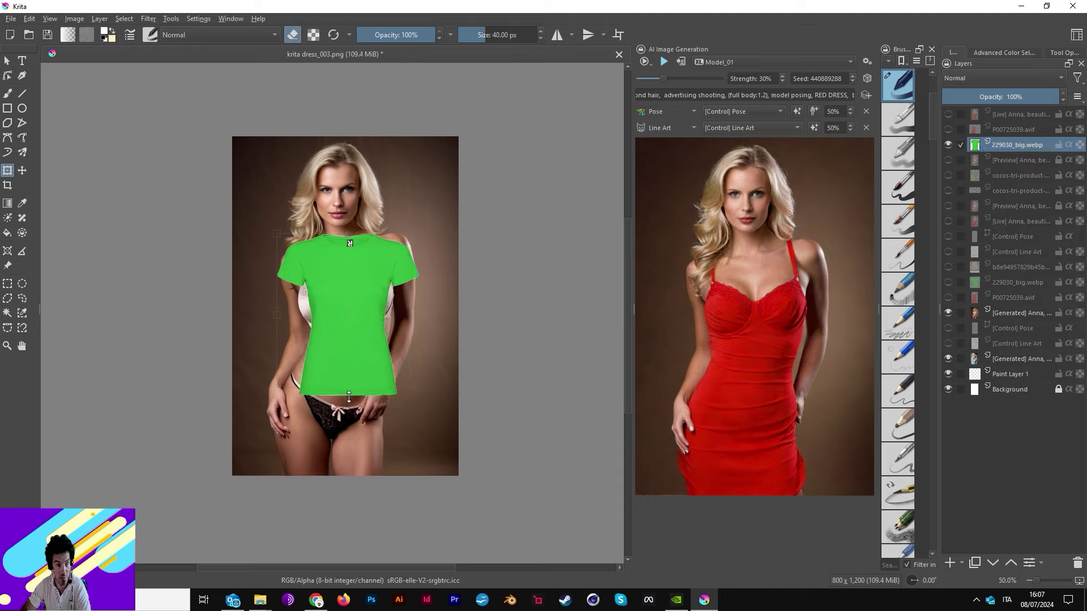
left_click_drag(278, 317, 273, 316)
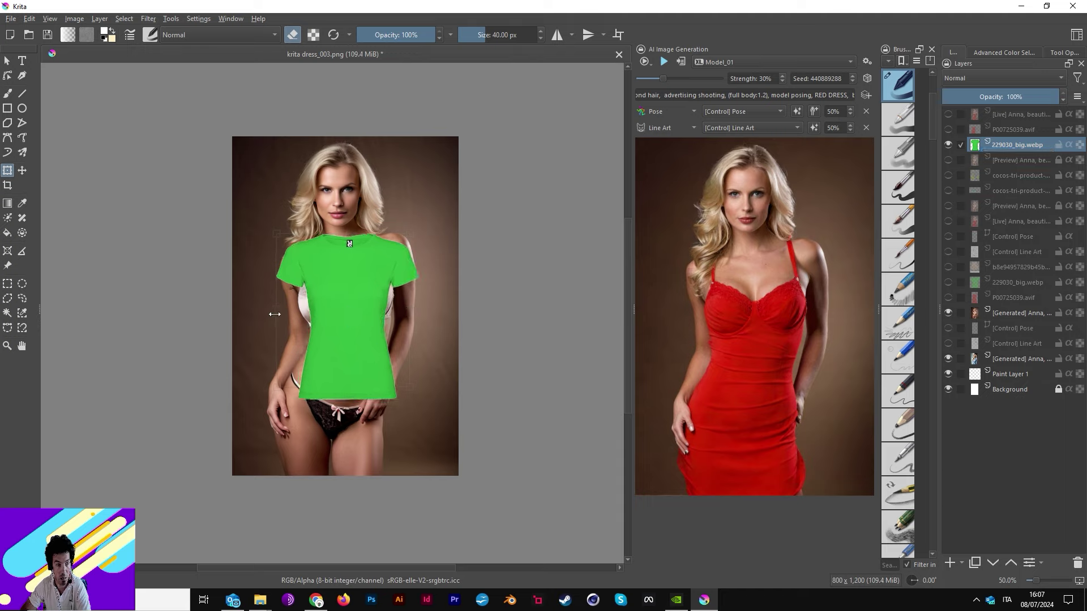
left_click_drag(347, 234, 343, 243)
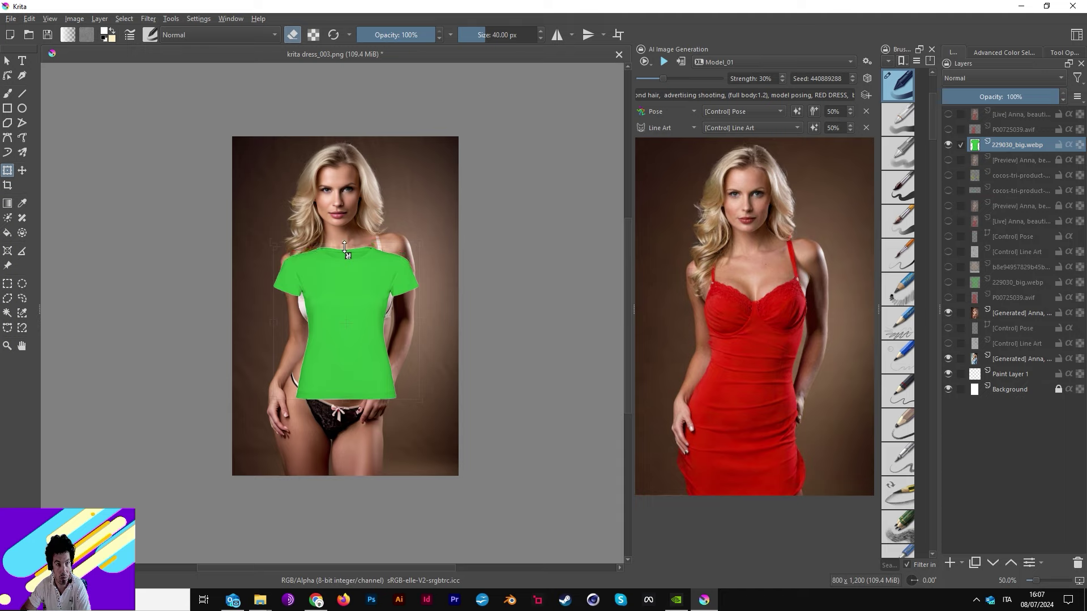
Warp the shirt's corners, sides and hem to follow the model's shoulders, waist and hips
right_click(384, 255)
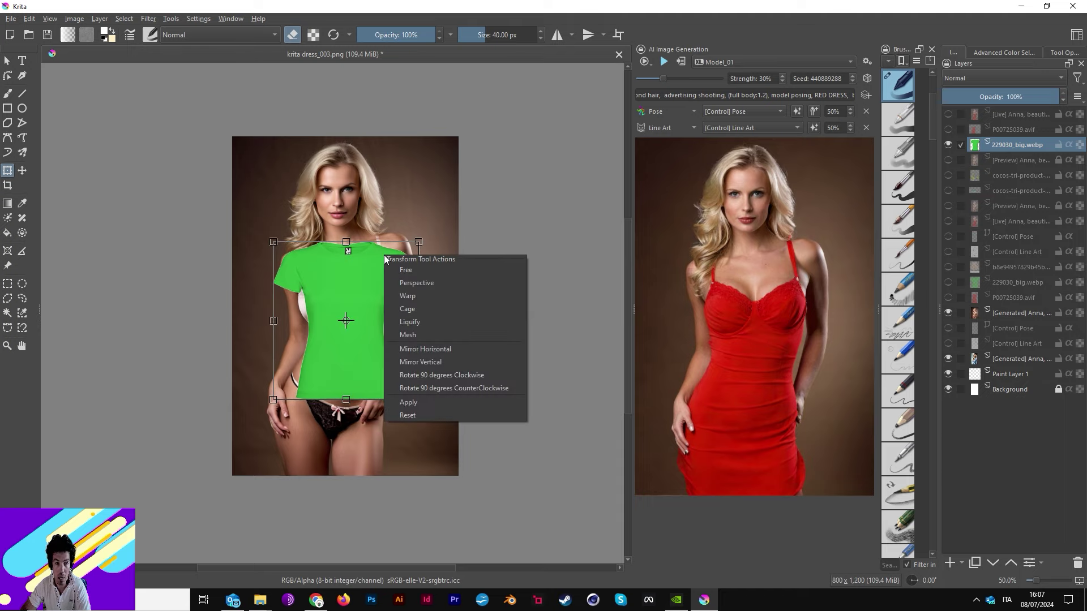
left_click(436, 296)
left_click_drag(407, 234, 423, 222)
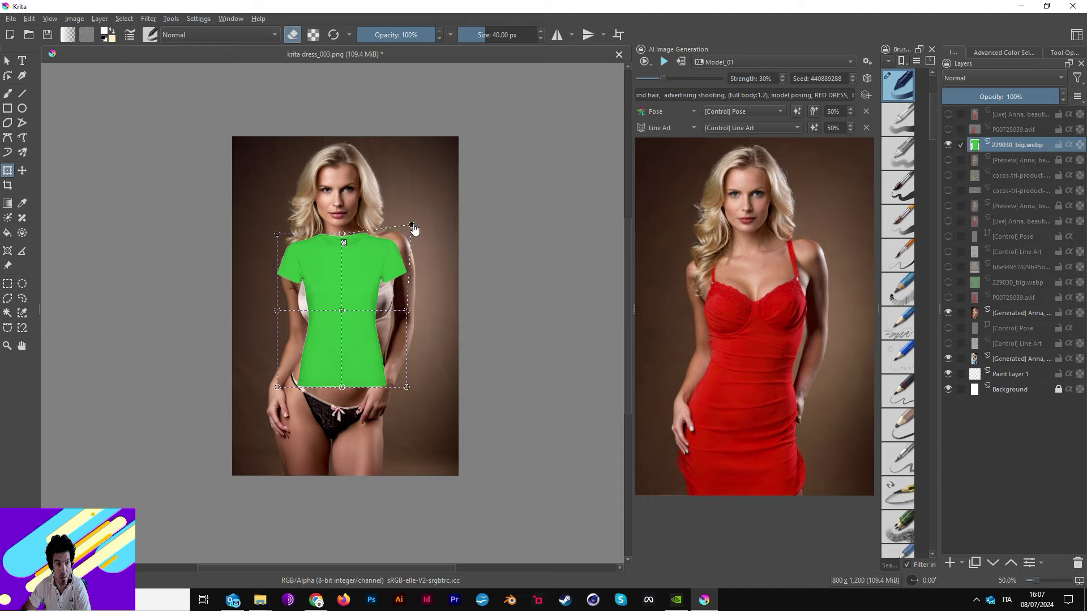
left_click_drag(407, 311, 420, 315)
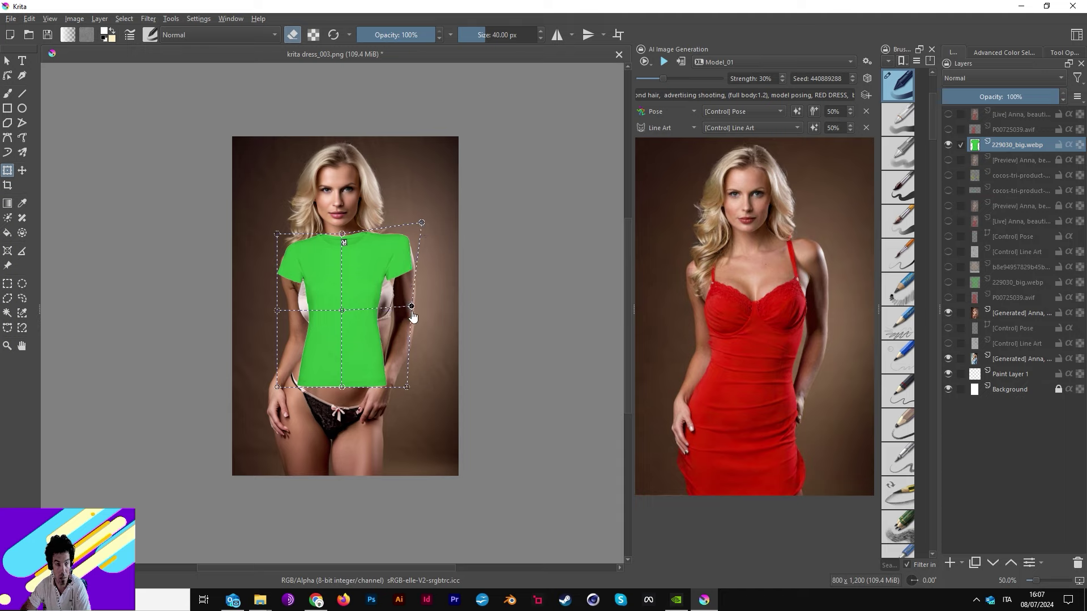
left_click_drag(317, 294, 320, 300)
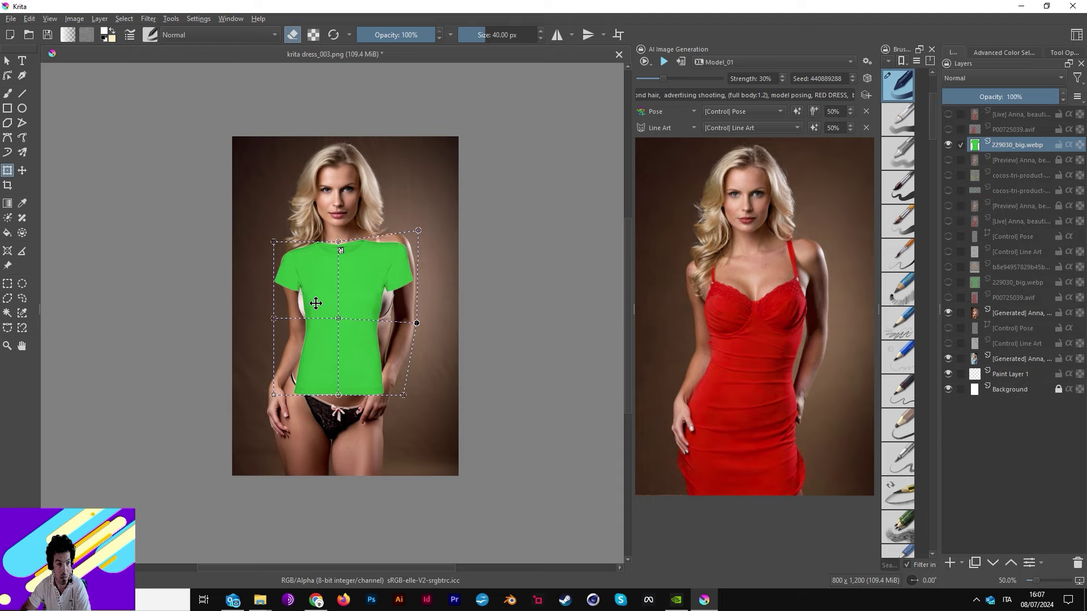
left_click_drag(277, 235, 267, 247)
left_click_drag(276, 311, 285, 338)
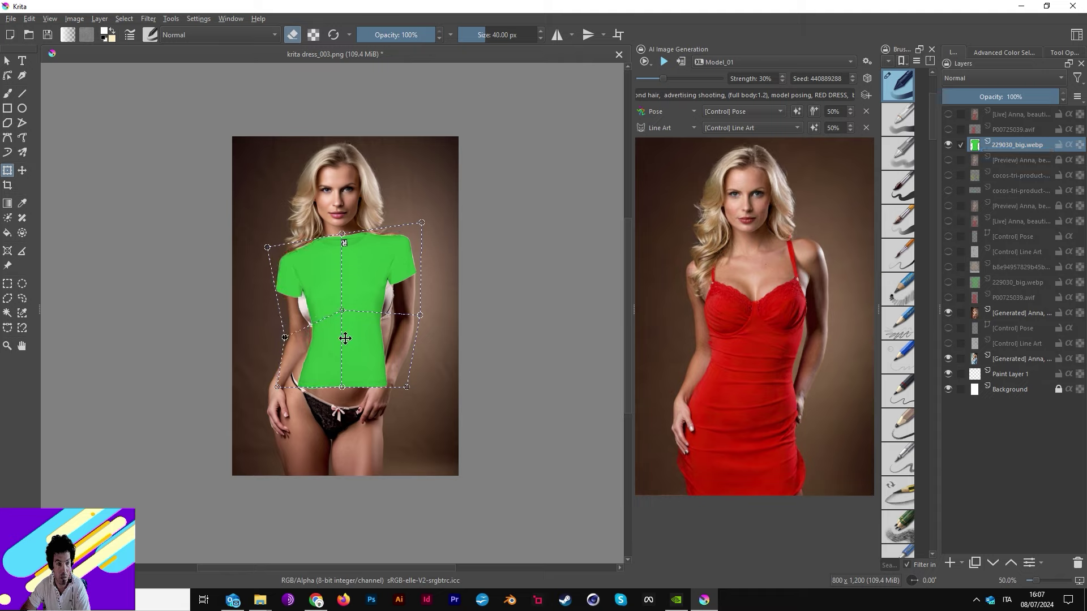
left_click_drag(277, 387, 254, 396)
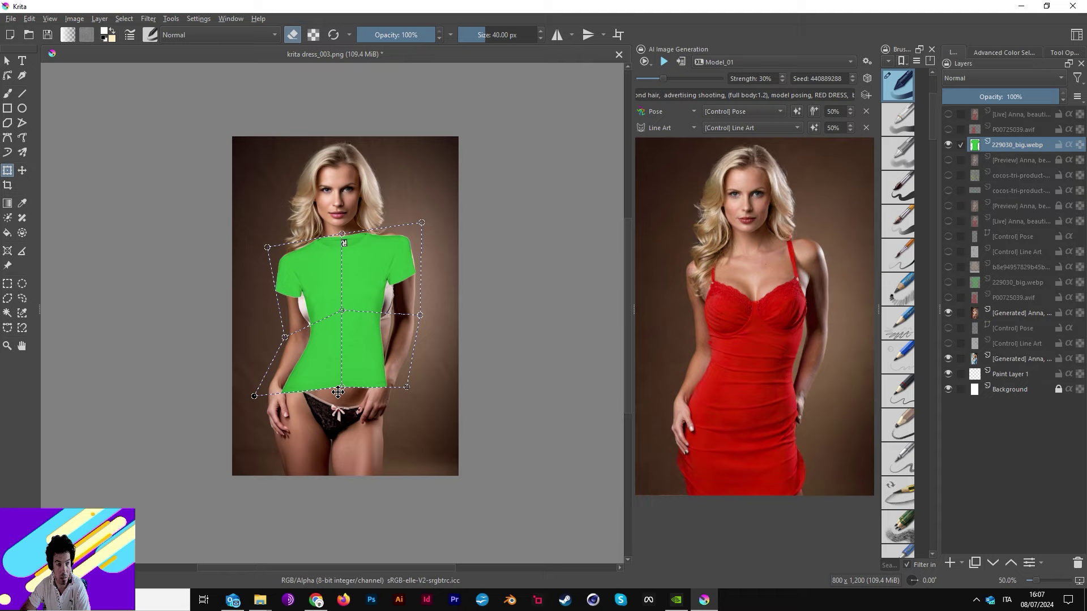
left_click_drag(342, 388, 339, 405)
left_click_drag(407, 387, 408, 403)
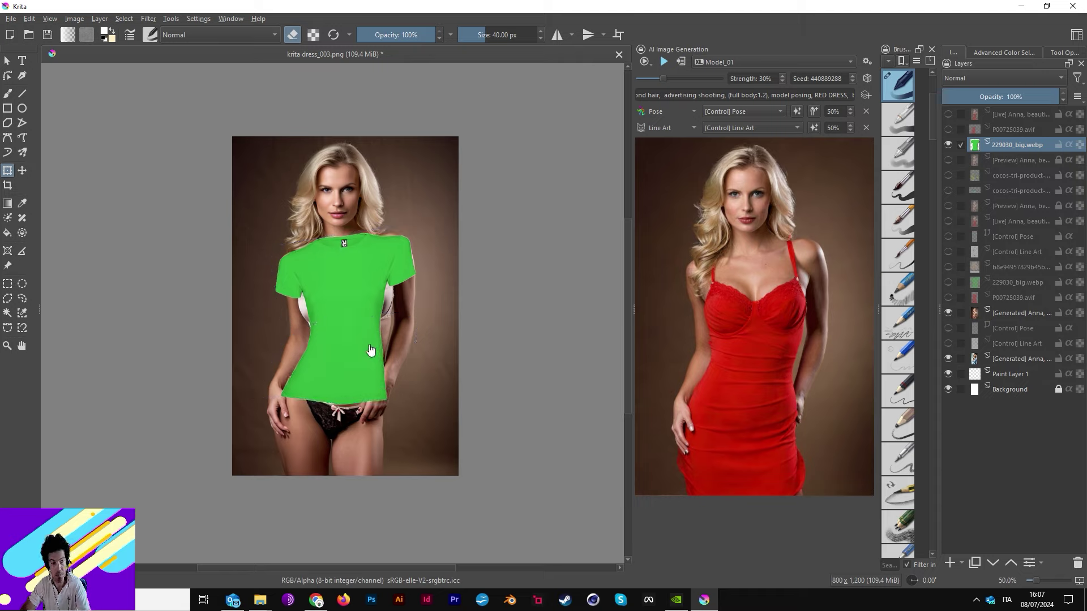
right_click(365, 305)
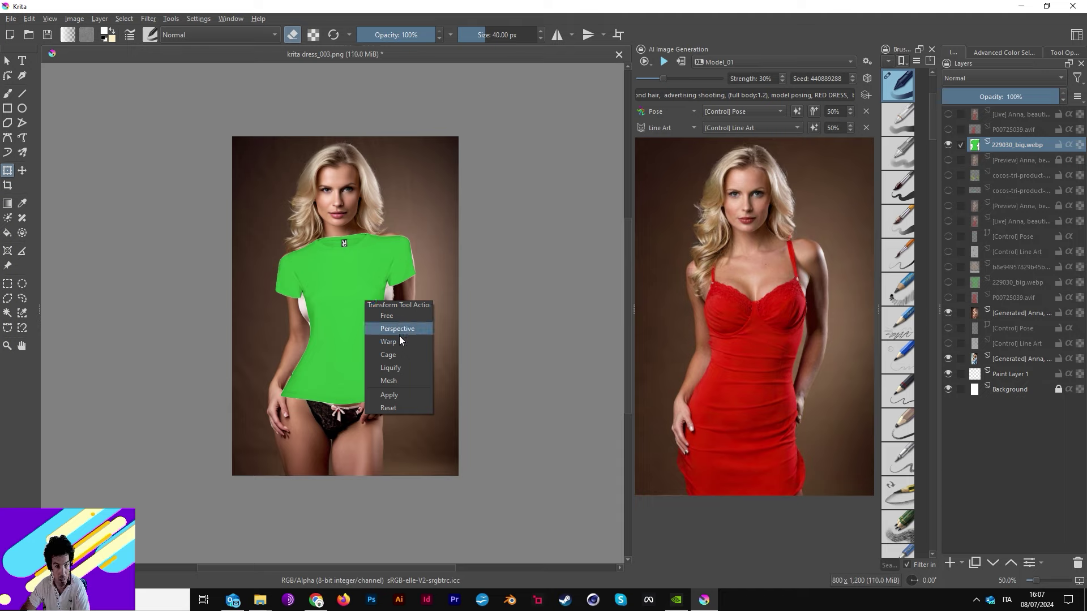
Restart the shirt transform in Warp mode with the grid subdivided to 5
left_click(595, 260)
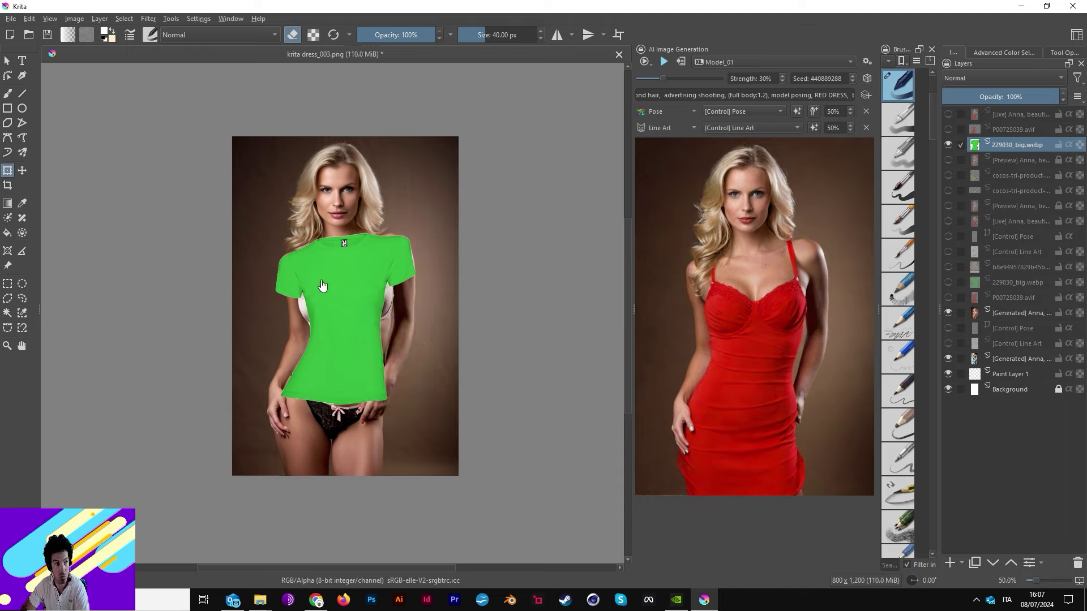
left_click(6, 61)
key("ctrl+t")
right_click(344, 331)
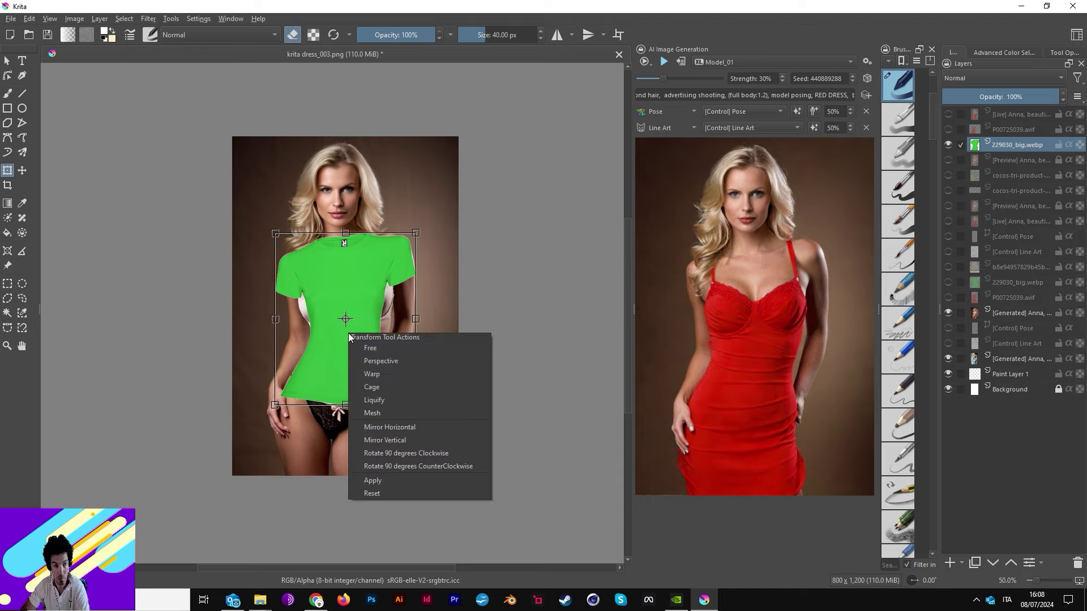
left_click(396, 375)
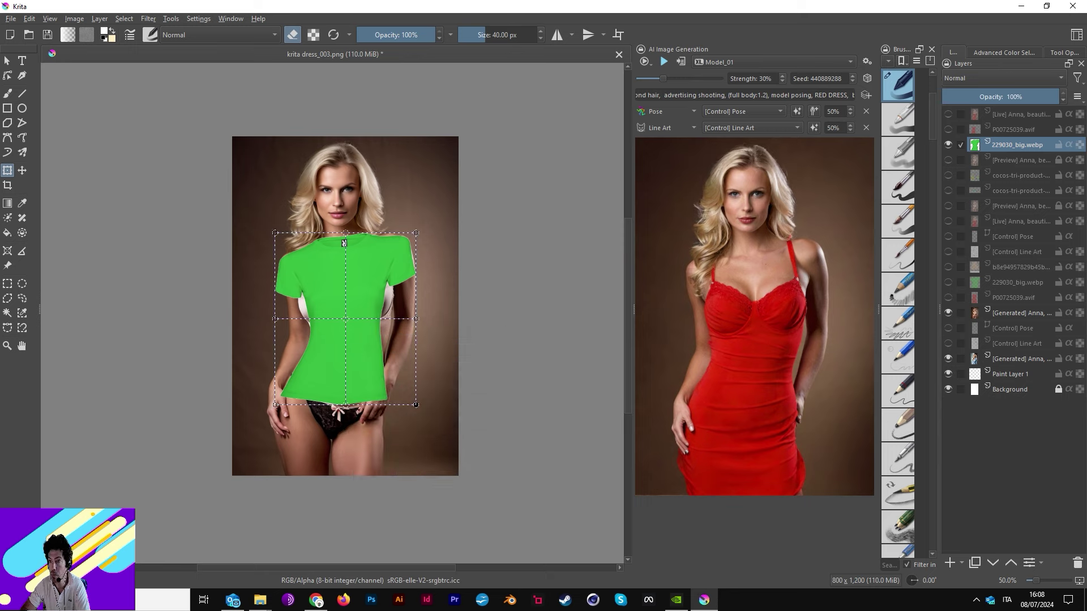
left_click(1064, 55)
left_click(1077, 162)
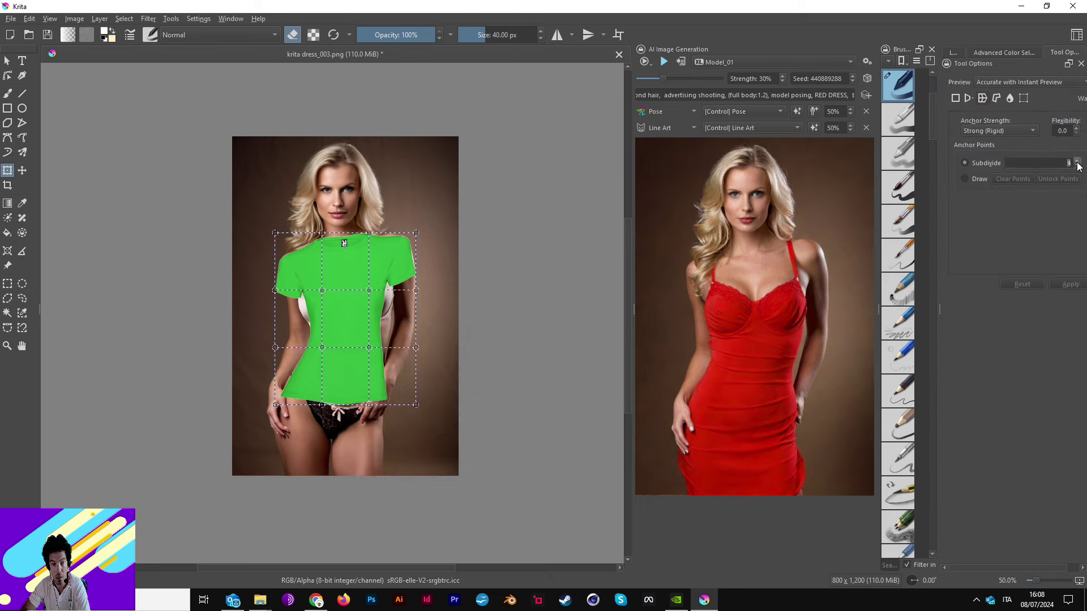
Drag the warp points to pinch the shirt's sides in at the waist, then commit
left_click_drag(383, 325, 392, 332)
left_click_drag(382, 282, 396, 291)
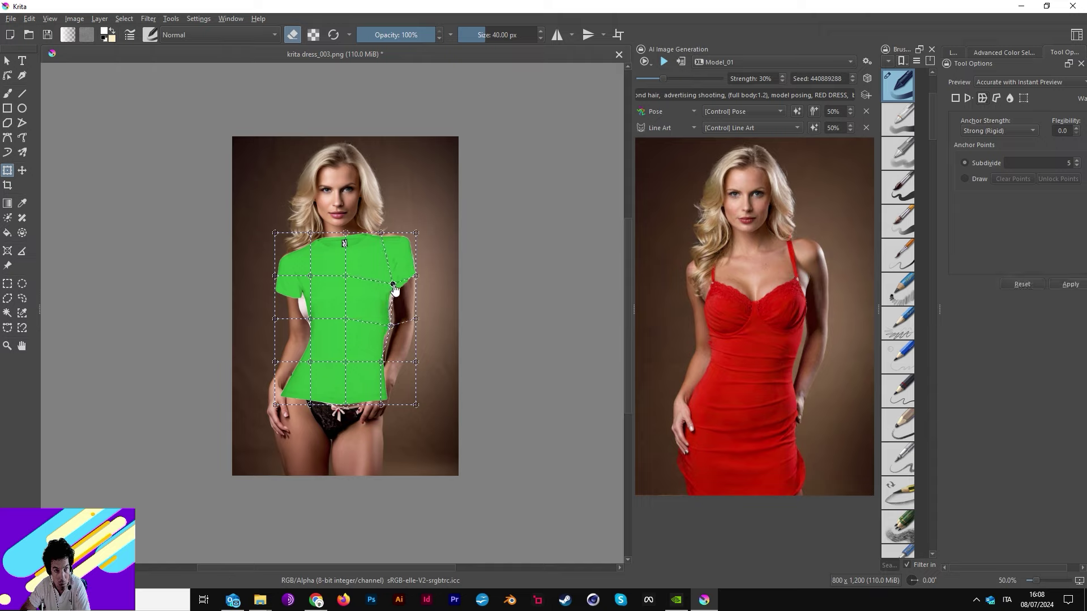
left_click_drag(393, 333, 388, 368)
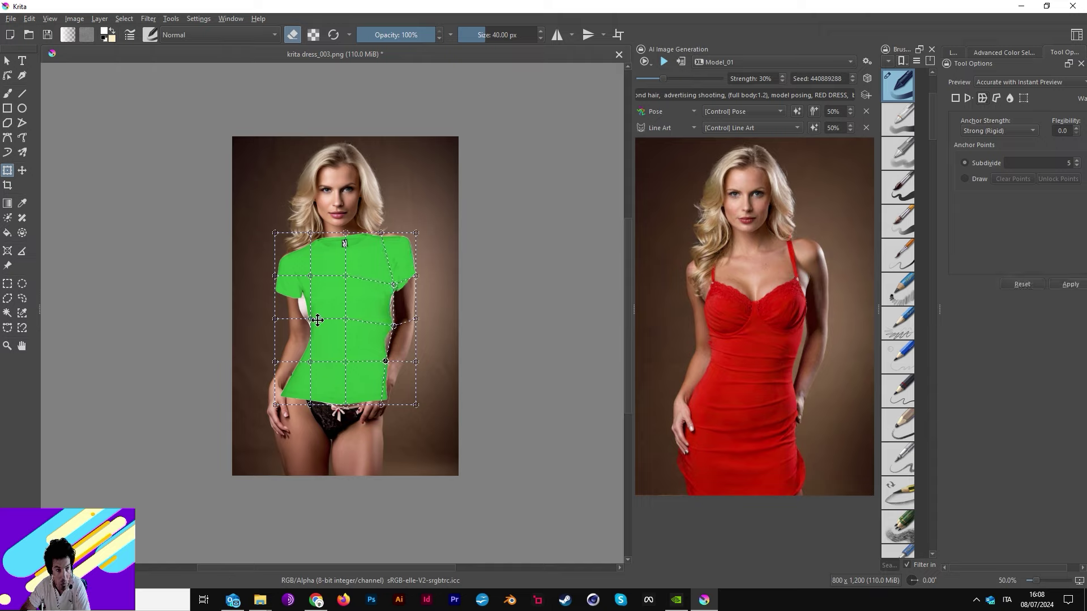
left_click_drag(310, 319, 301, 317)
left_click_drag(310, 276, 299, 278)
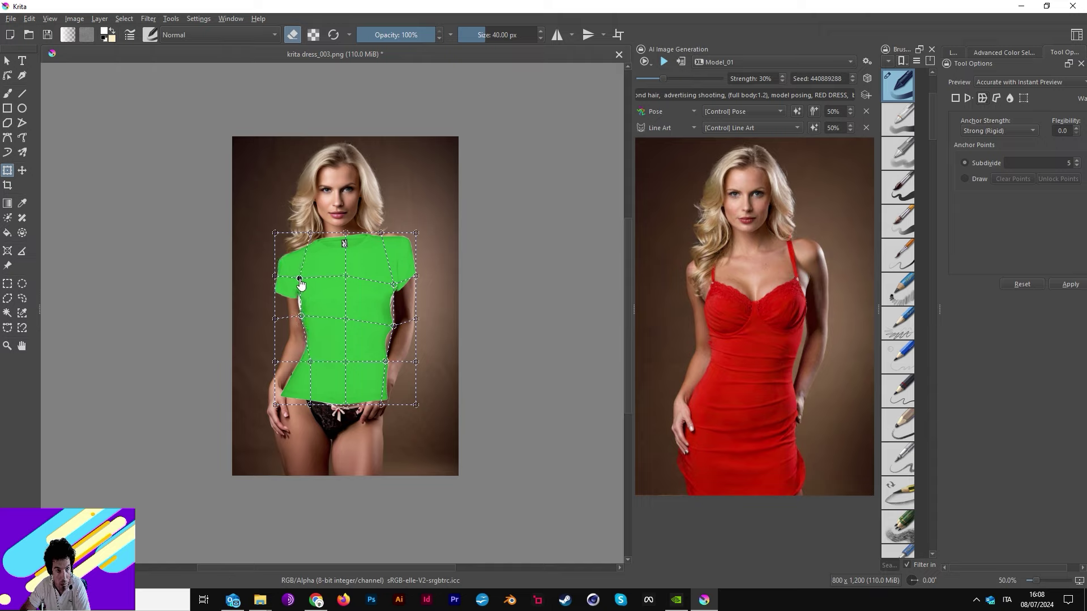
left_click_drag(301, 316, 299, 314)
key("Return")
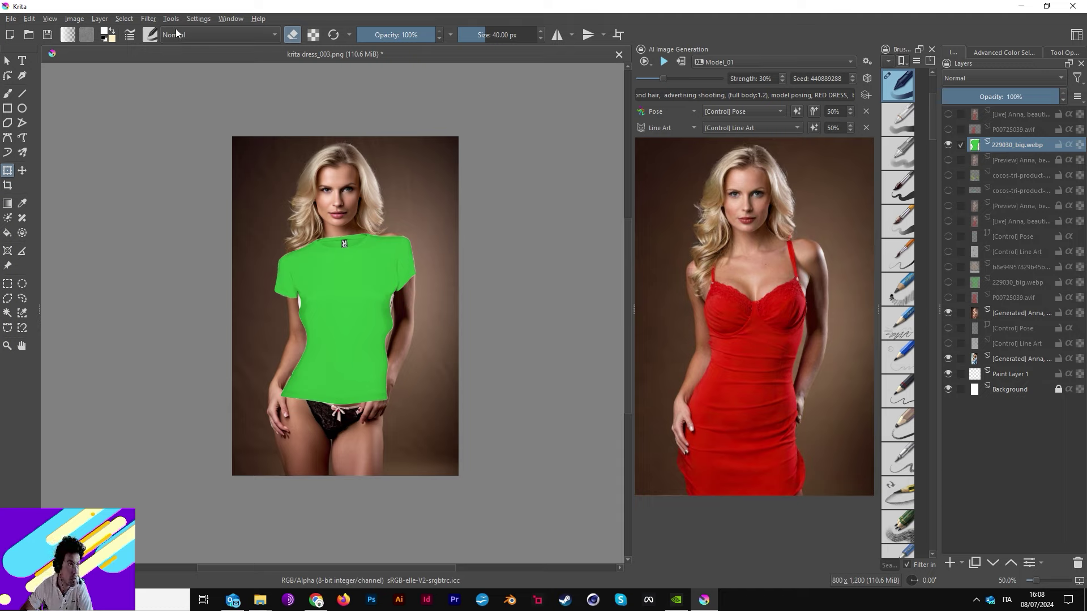
With the freehand brush in erase mode, remove the shirt's black logo and trim its left neckline
left_click(293, 34)
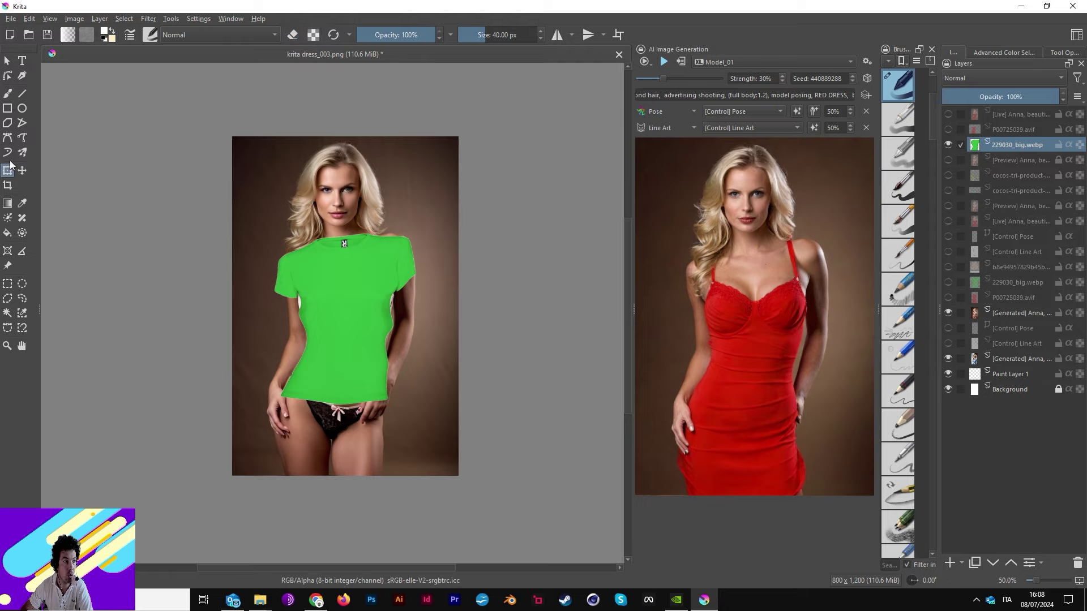
left_click(7, 93)
left_click(293, 34)
left_click_drag(320, 230, 368, 233)
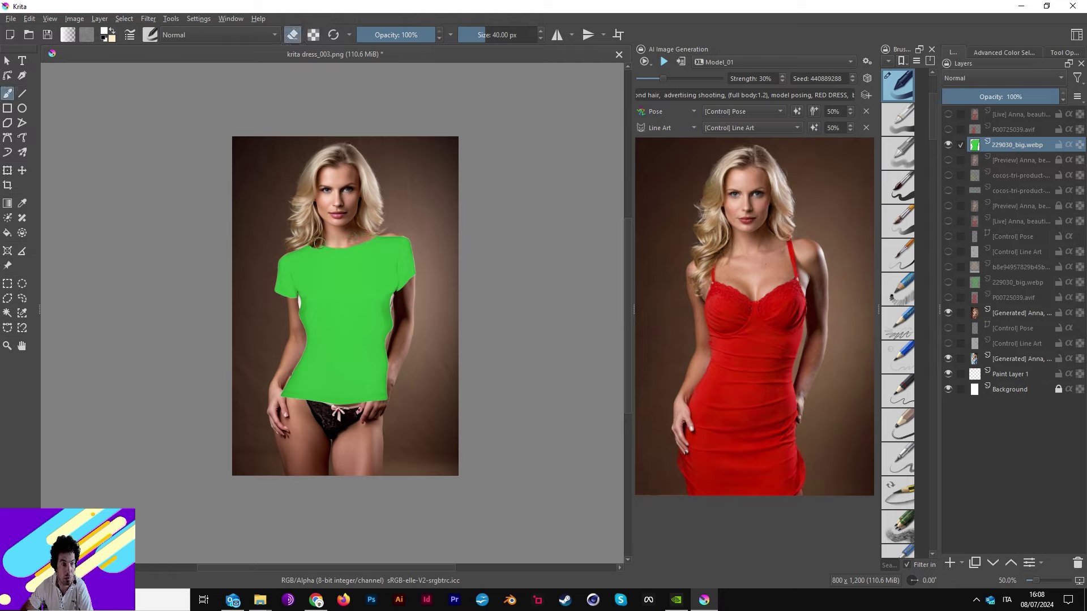
left_click_drag(328, 246, 314, 247)
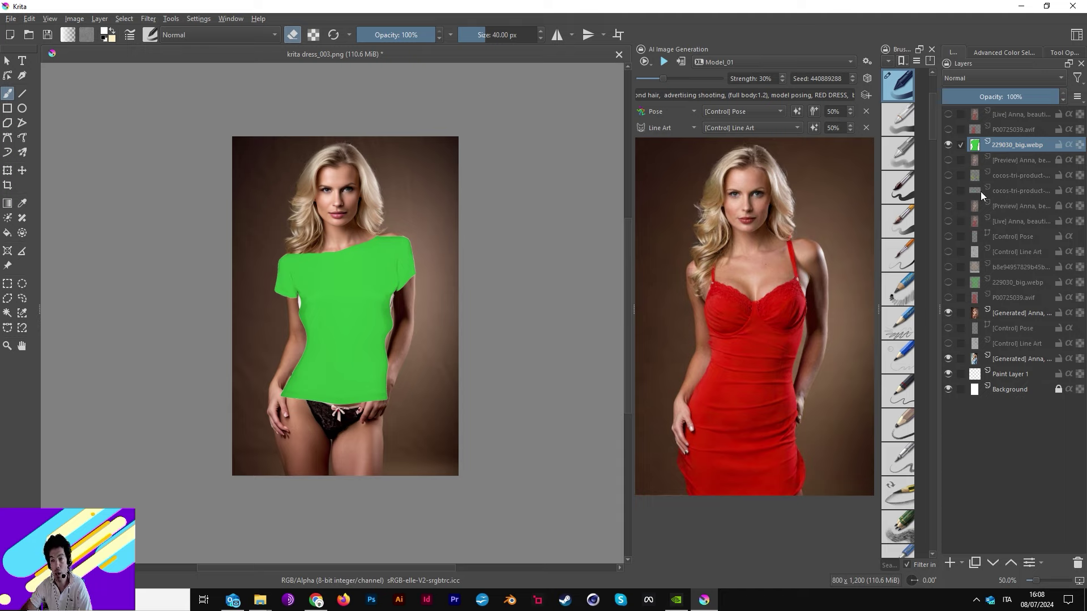
Show the beige pleated skirt layer and briefly hide the green shirt to compare with the original
left_click(948, 251)
left_click(948, 251)
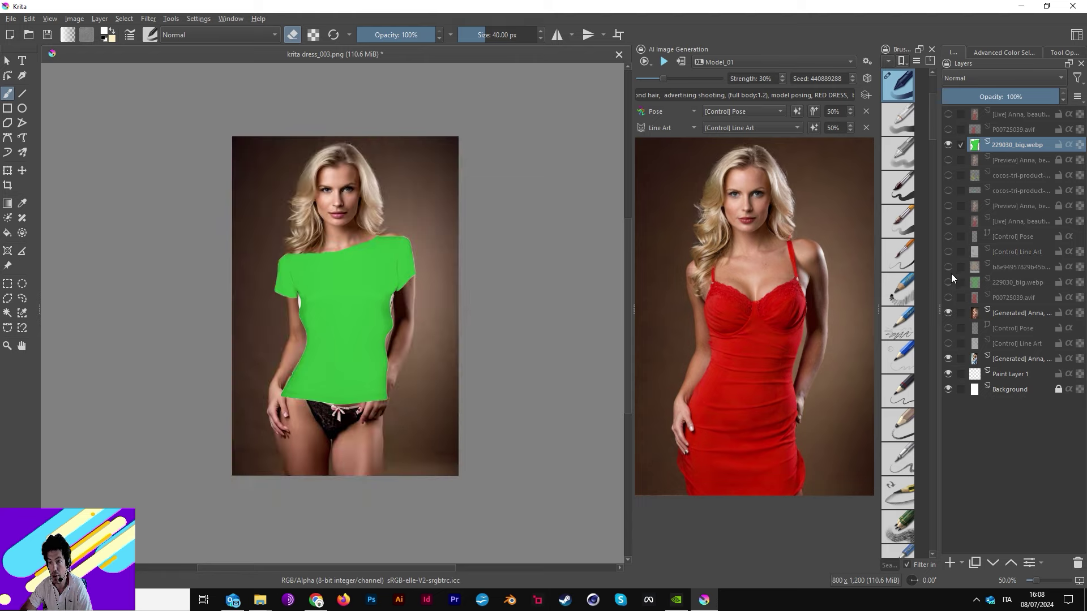
left_click(948, 267)
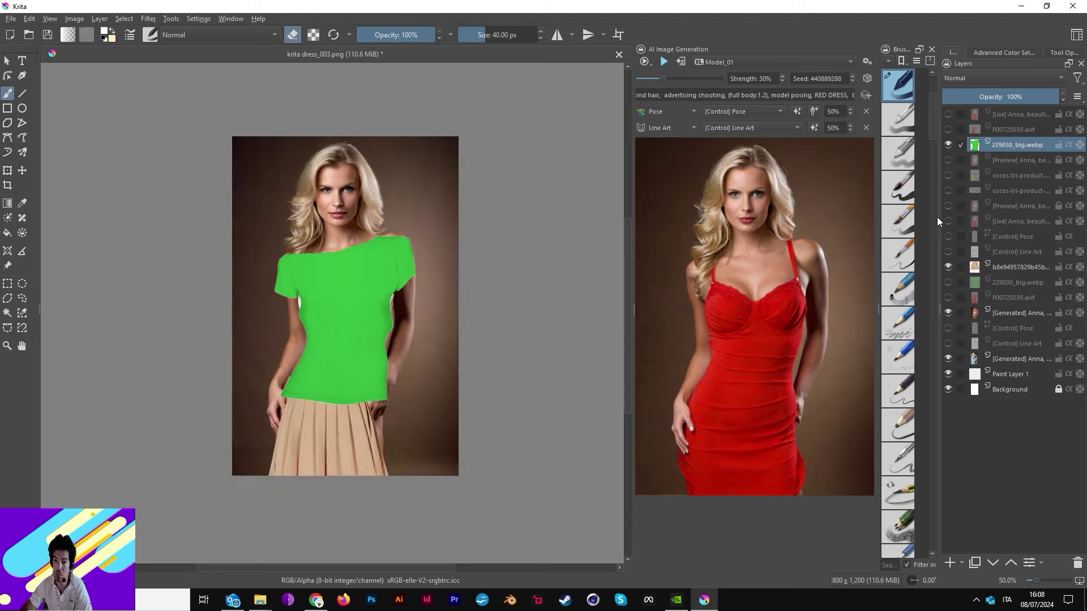
left_click(949, 144)
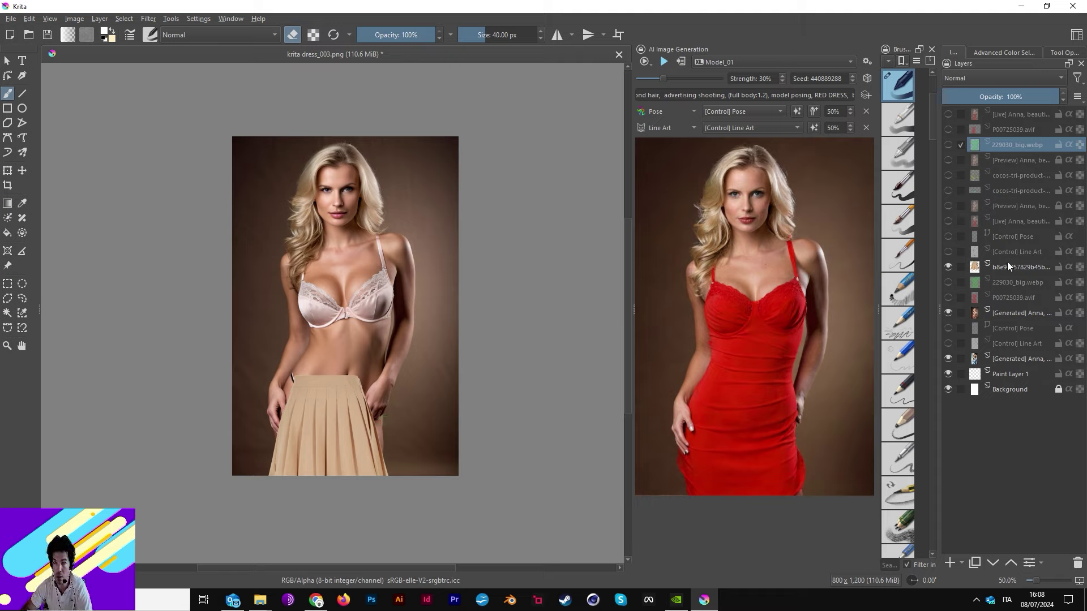
left_click(948, 145)
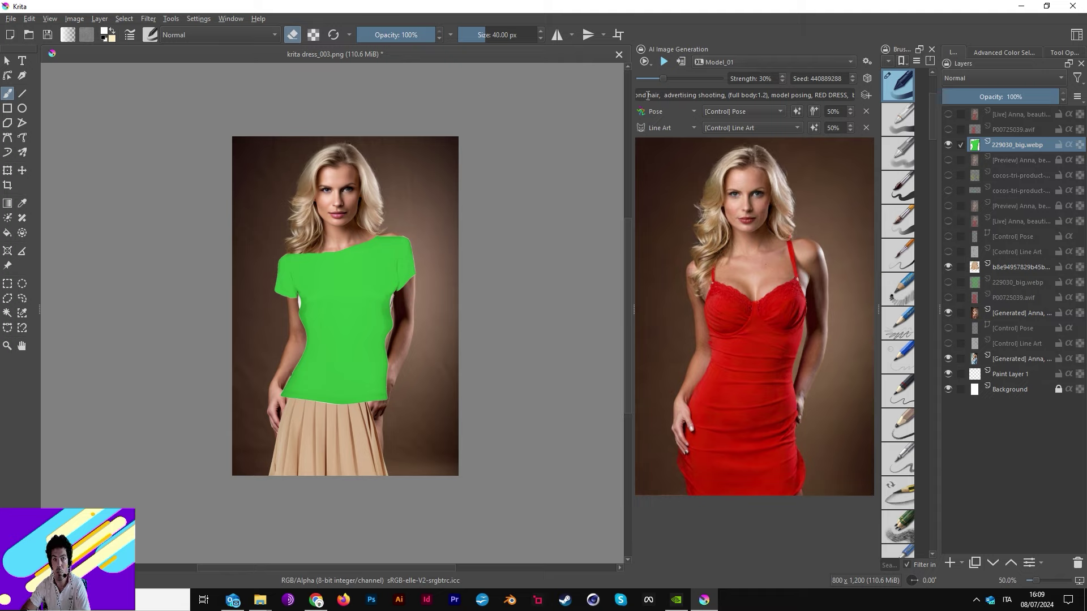
Replace 'RED DRESS,' in the AI prompt with 'GREEN SHIRT, KAKI SKIRT,'
triple_click(782, 95)
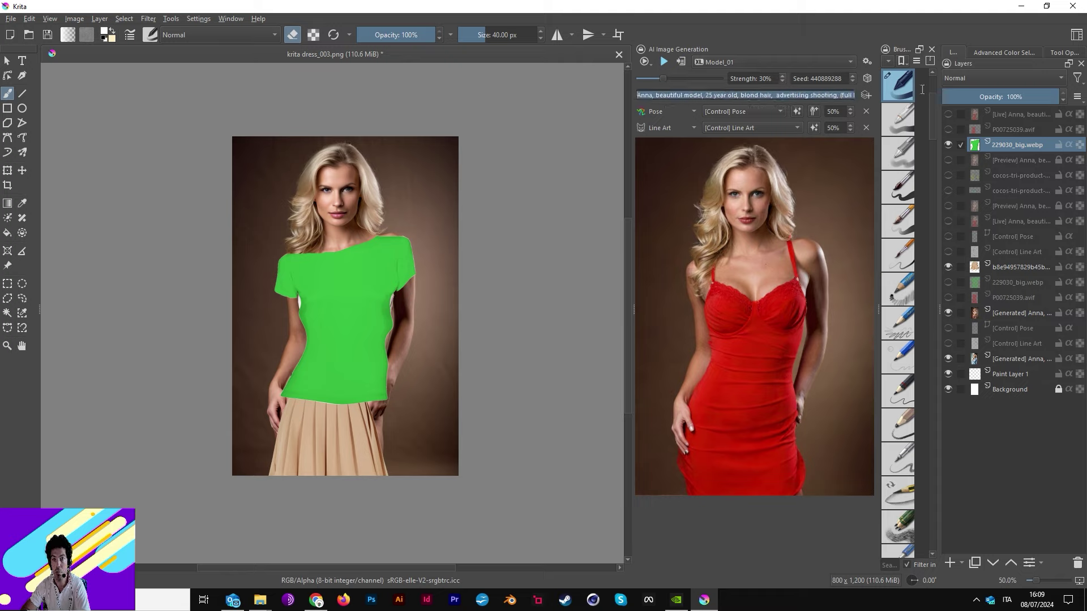
left_click(809, 95)
left_click_drag(812, 95, 777, 95)
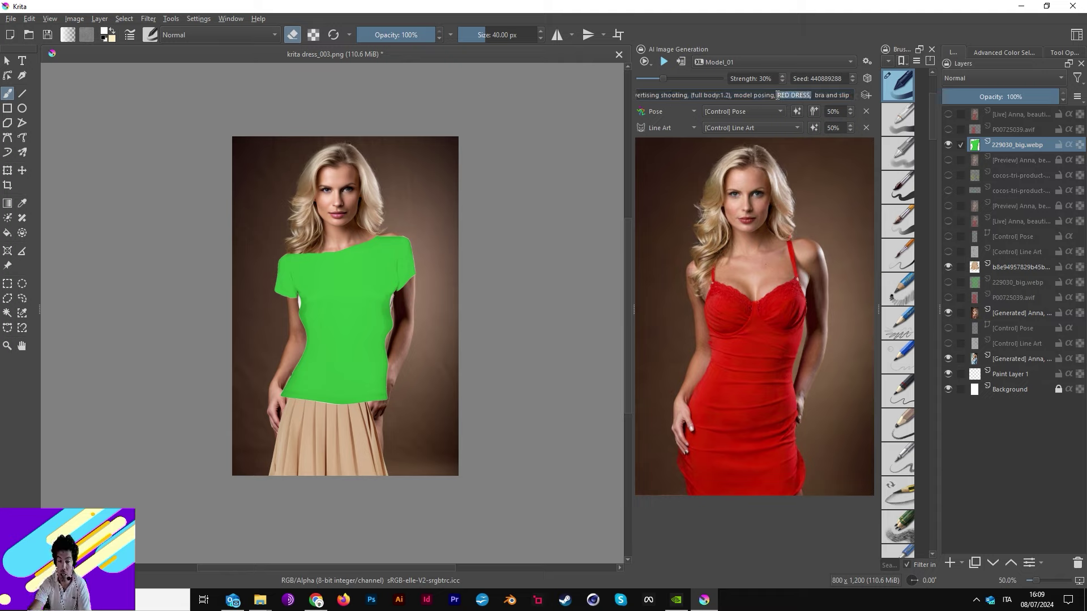
type("GREEN")
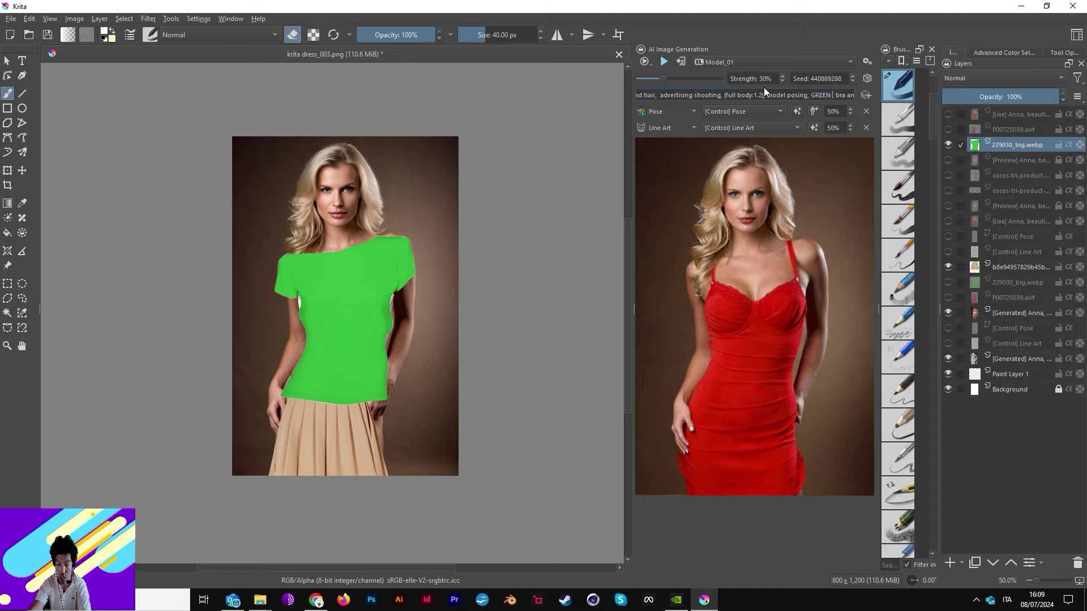
type(" SHIRT, ")
type("KAKI SKIRT")
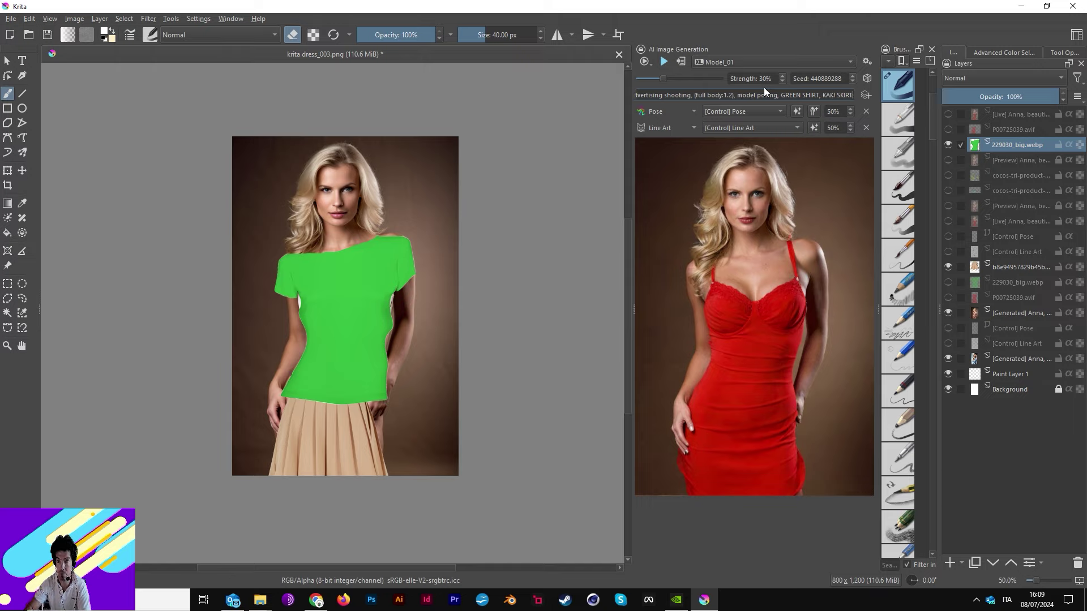
type(",")
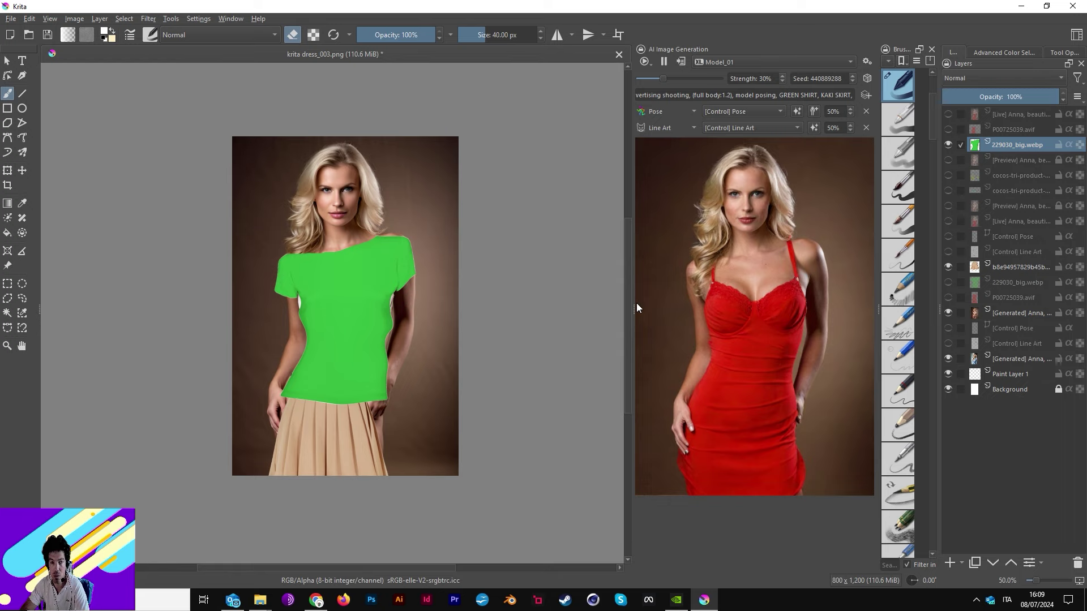
Widen the AI Image Generation docker to enlarge the green-shirt and khaki-skirt live preview
left_click_drag(634, 305, 520, 303)
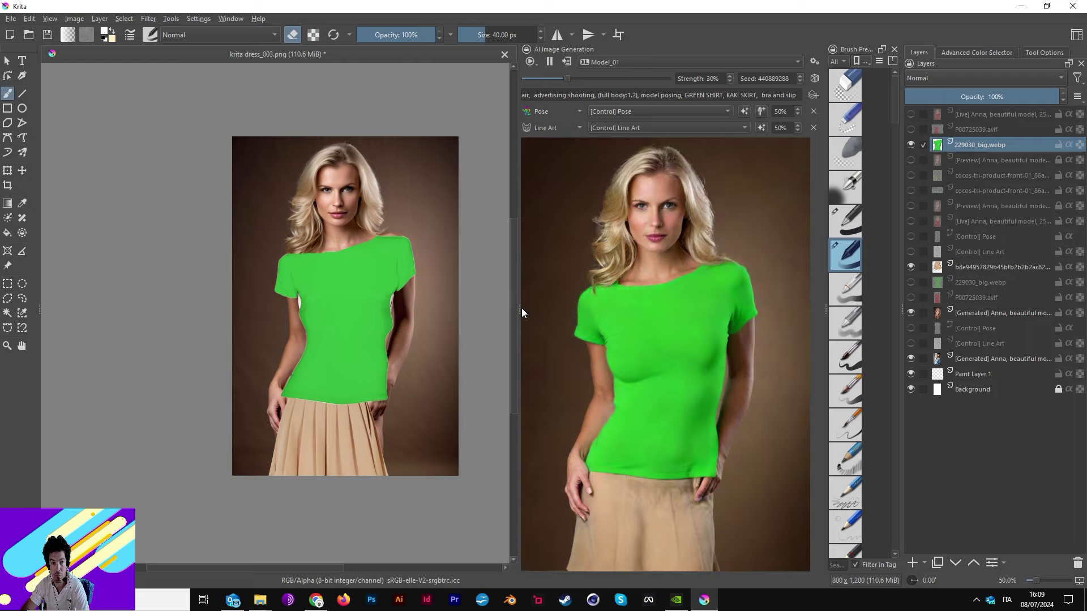
left_click_drag(517, 306, 528, 305)
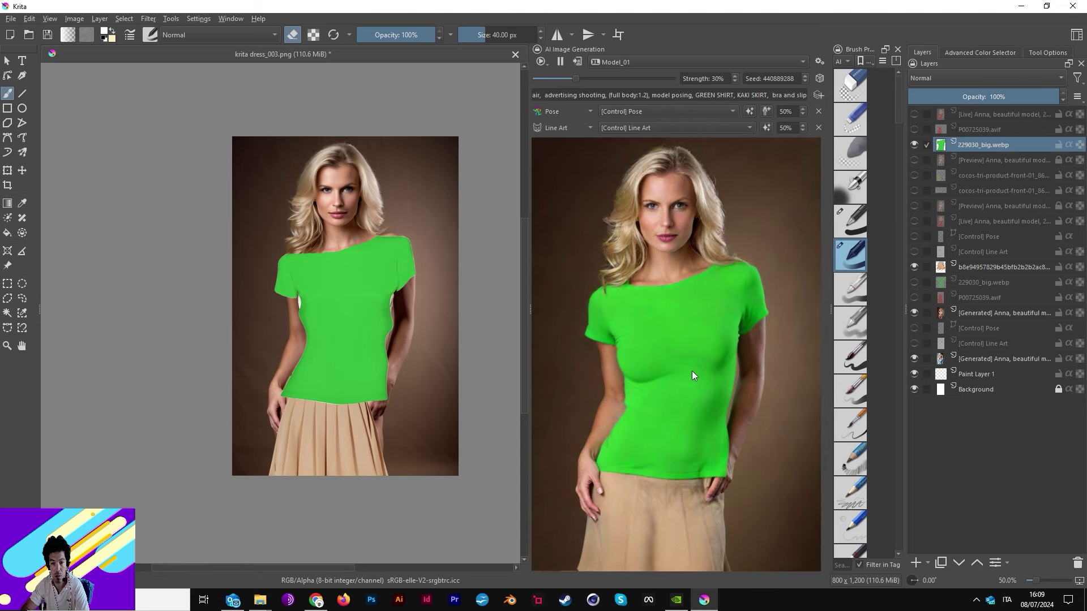
scroll(845, 380, "down", 1)
left_click_drag(898, 114, 899, 139)
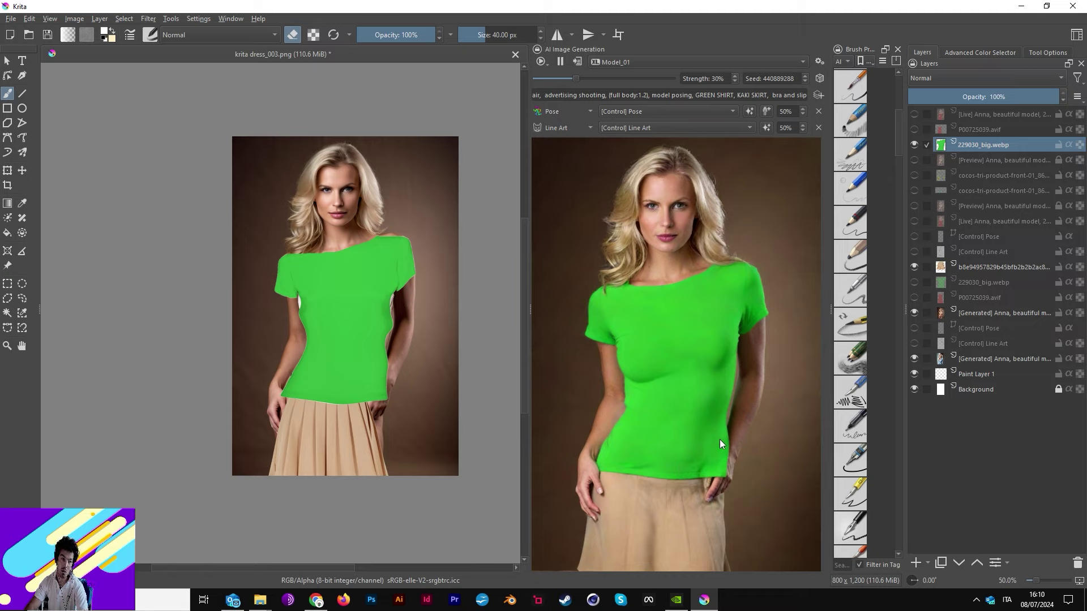
key("ctrl+t")
Warp the green shirt, pulling its lower right corner in and pushing its right side out
right_click(363, 321)
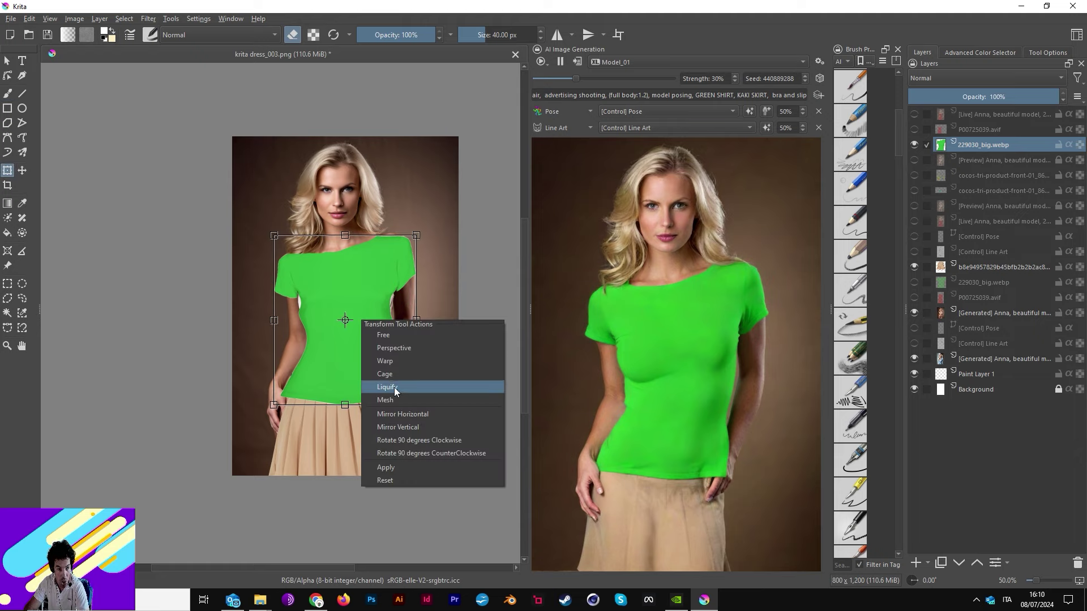
left_click(391, 365)
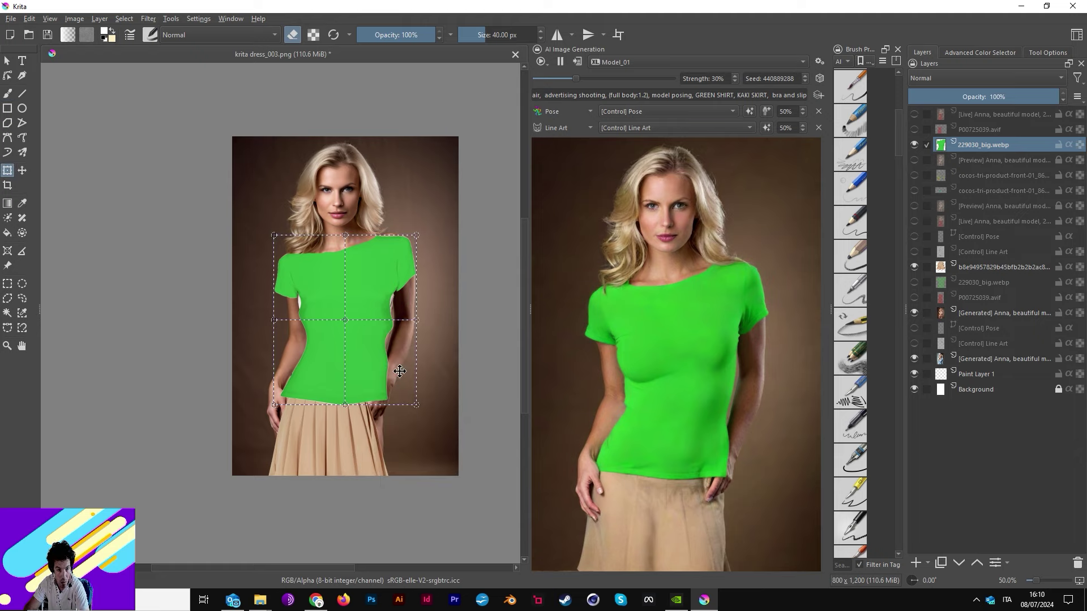
left_click_drag(417, 405, 388, 399)
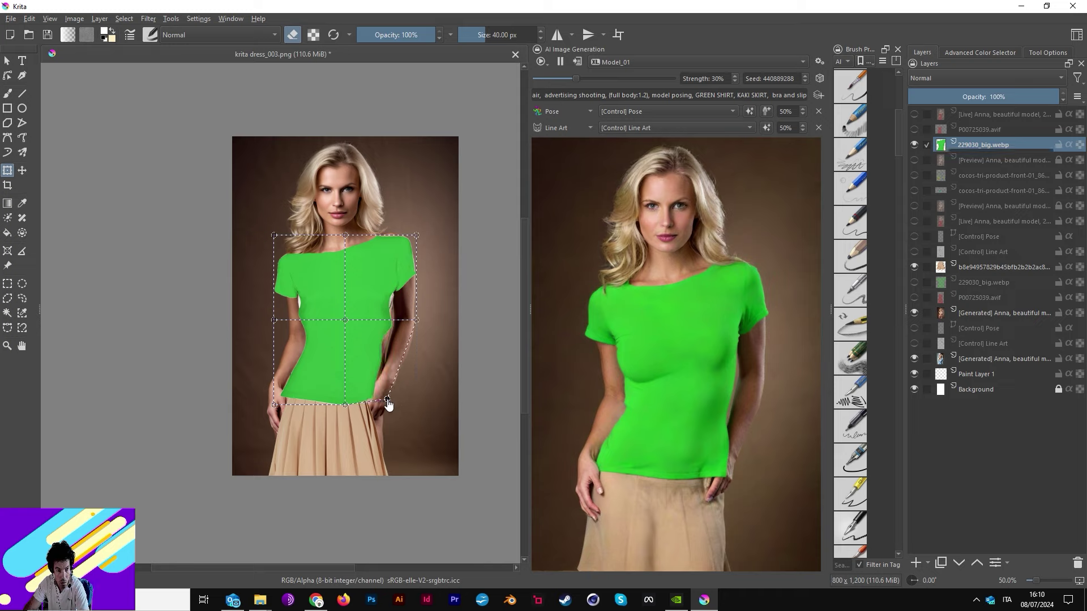
left_click_drag(416, 320, 427, 318)
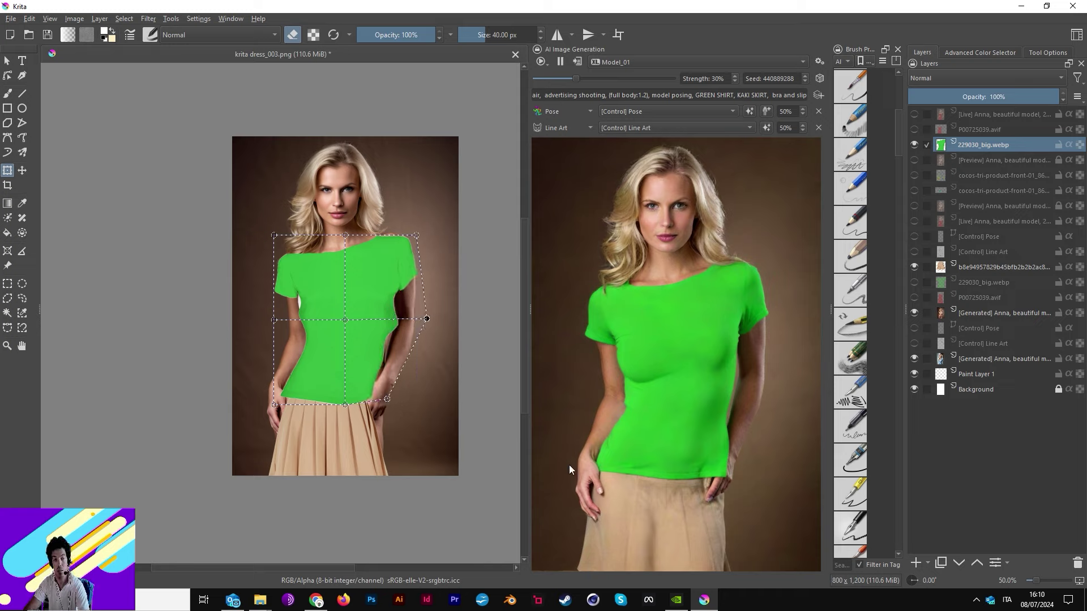
key("Return")
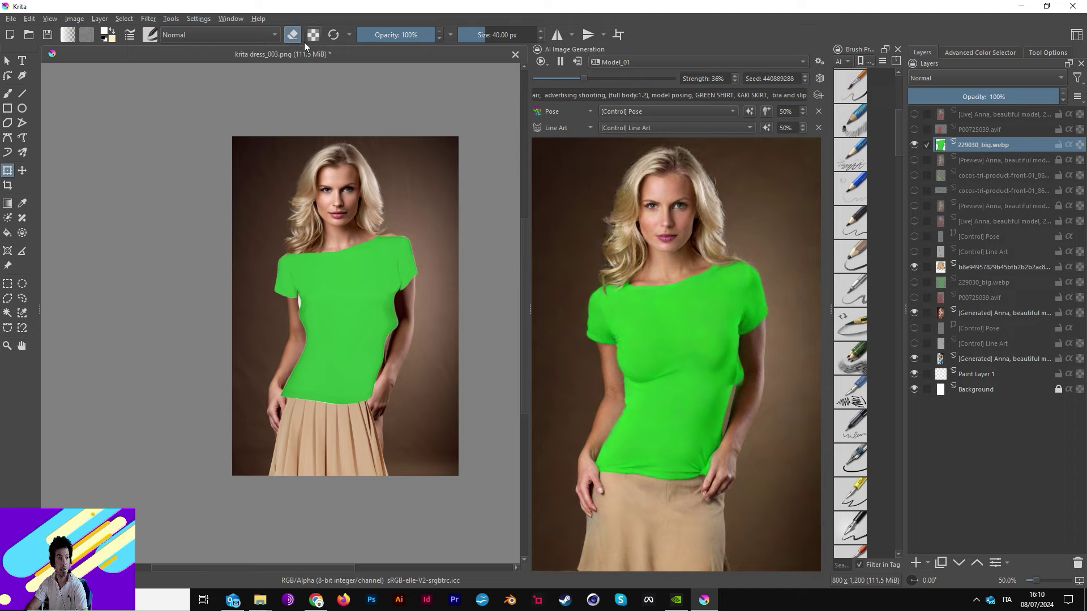
Apply the live green-shirt render as a new layer and switch the AI panel to Upscale
left_click(11, 96)
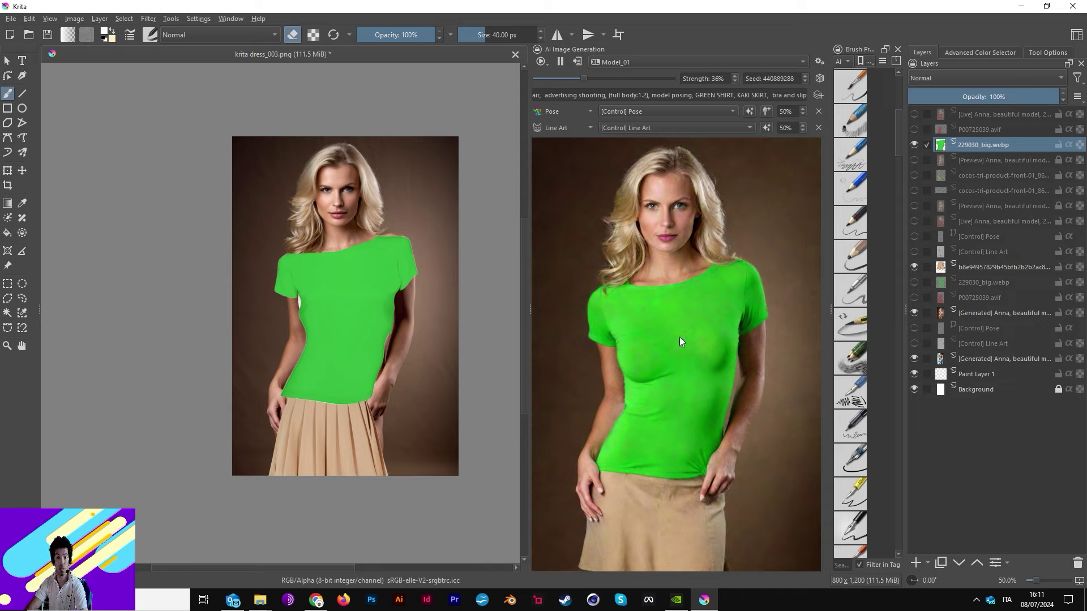
left_click(580, 60)
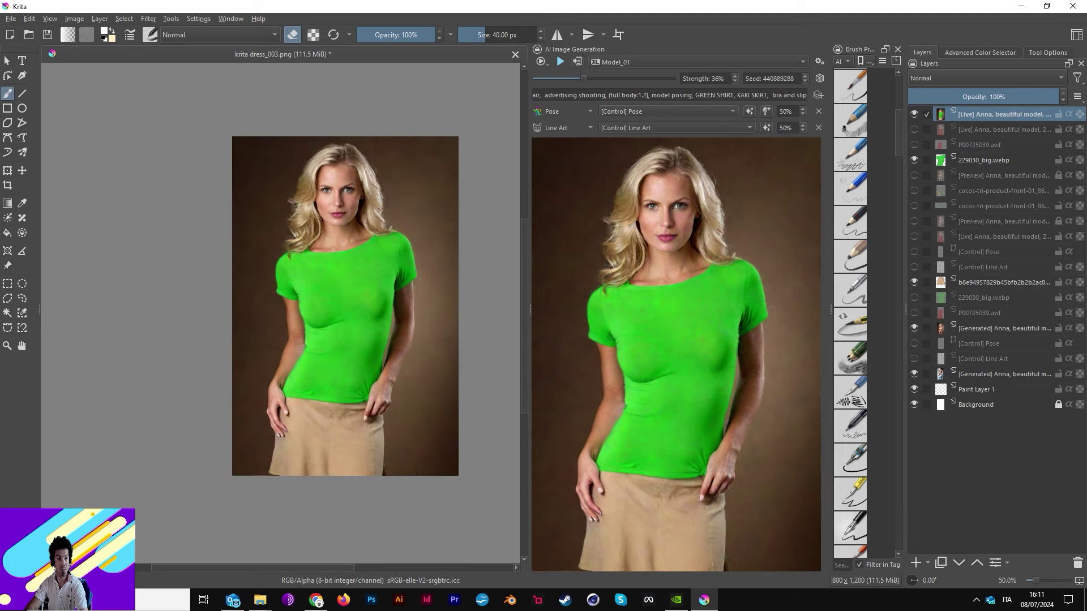
left_click(542, 62)
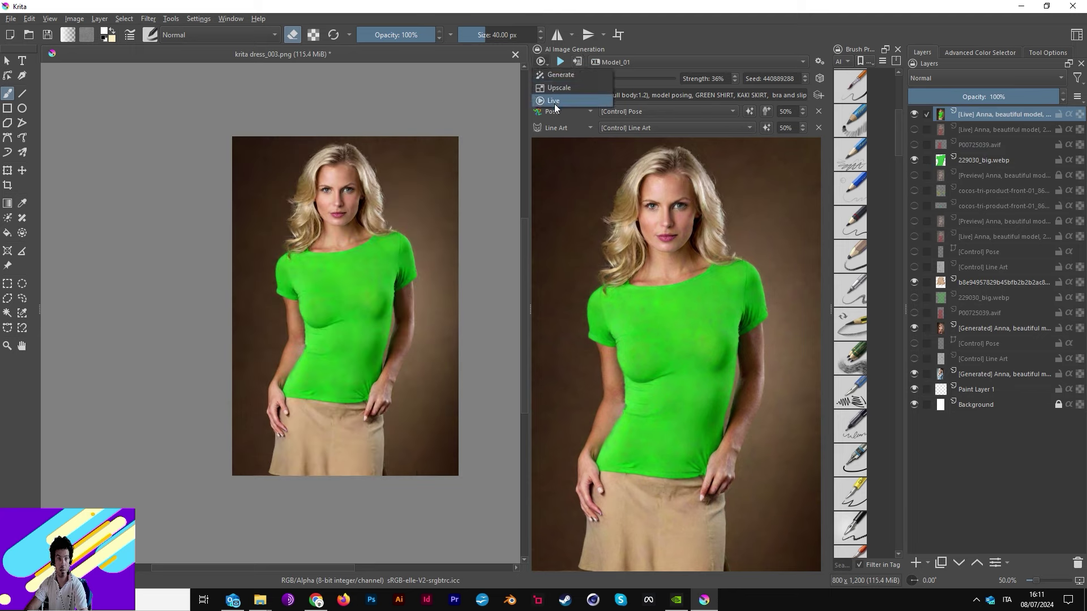
left_click(556, 88)
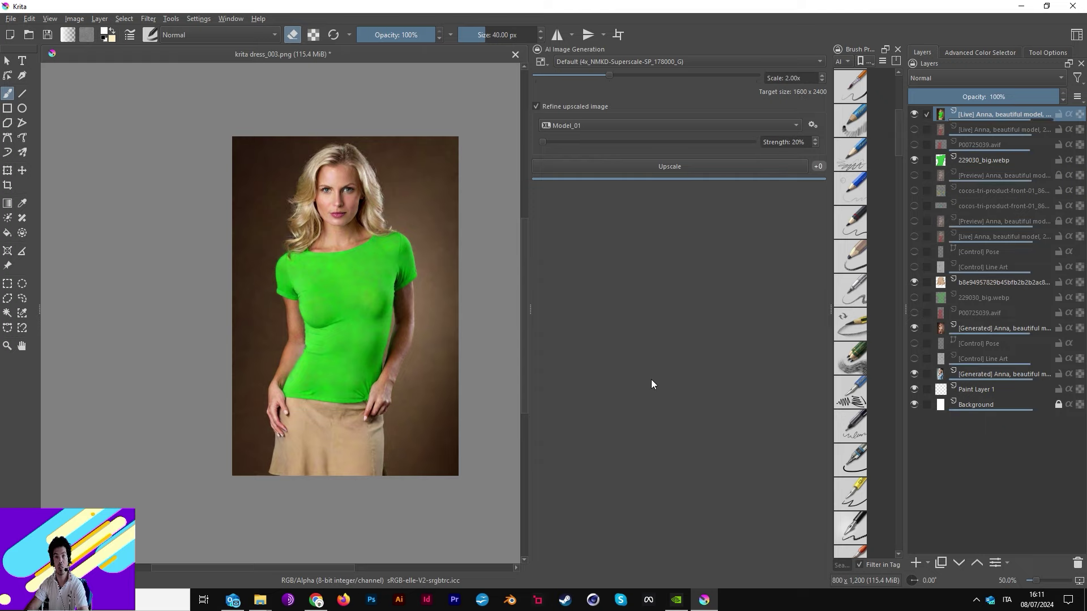
Run the 2x Model_01-refined upscale, producing the Upscale 1600x2400 layer
scroll(339, 344, "down", 2)
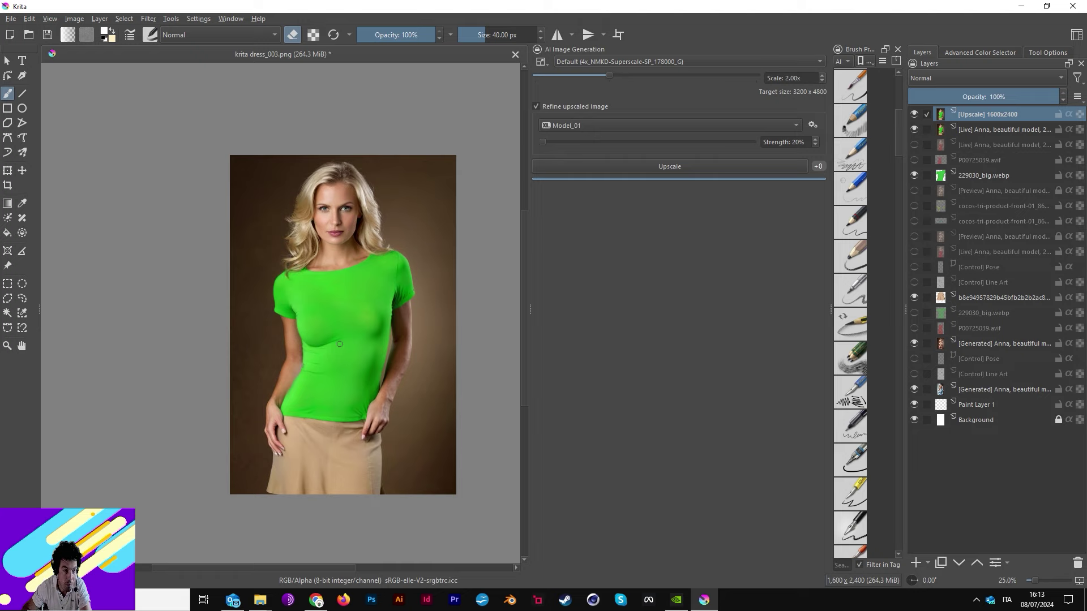
Hide the Upscale, Live, green-shirt and beige-skirt layers to reveal the original lingerie photo
scroll(340, 343, "up", 1)
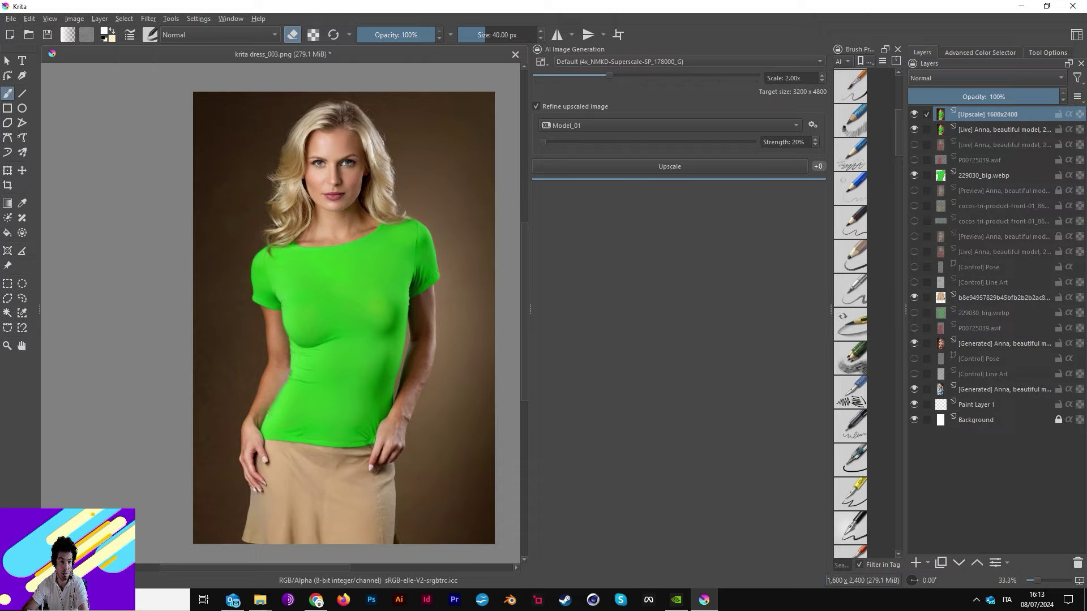
scroll(348, 425, "down", 2)
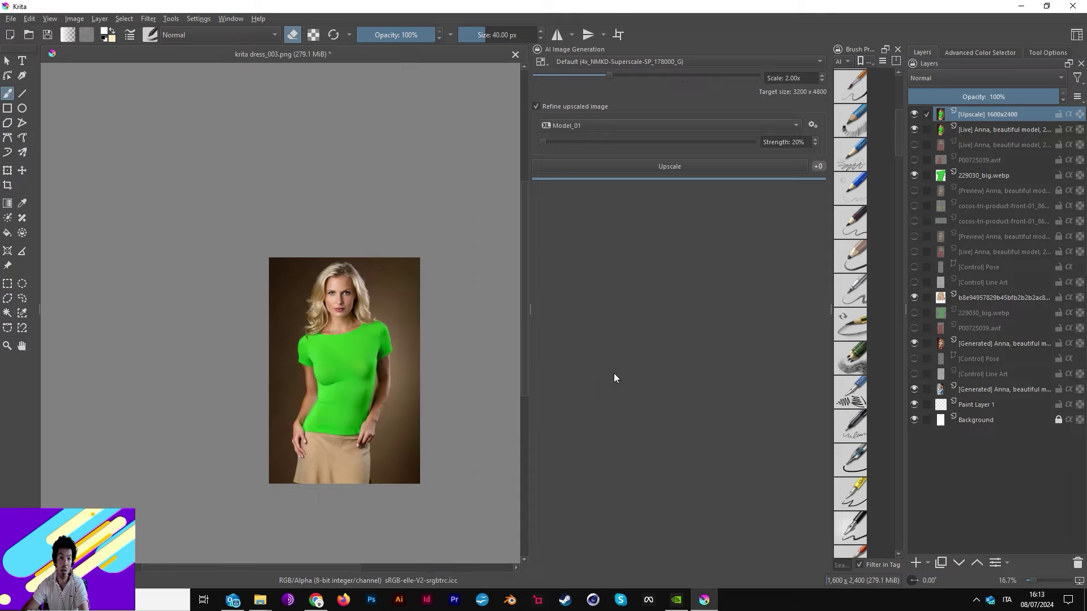
left_click(913, 114)
left_click(914, 128)
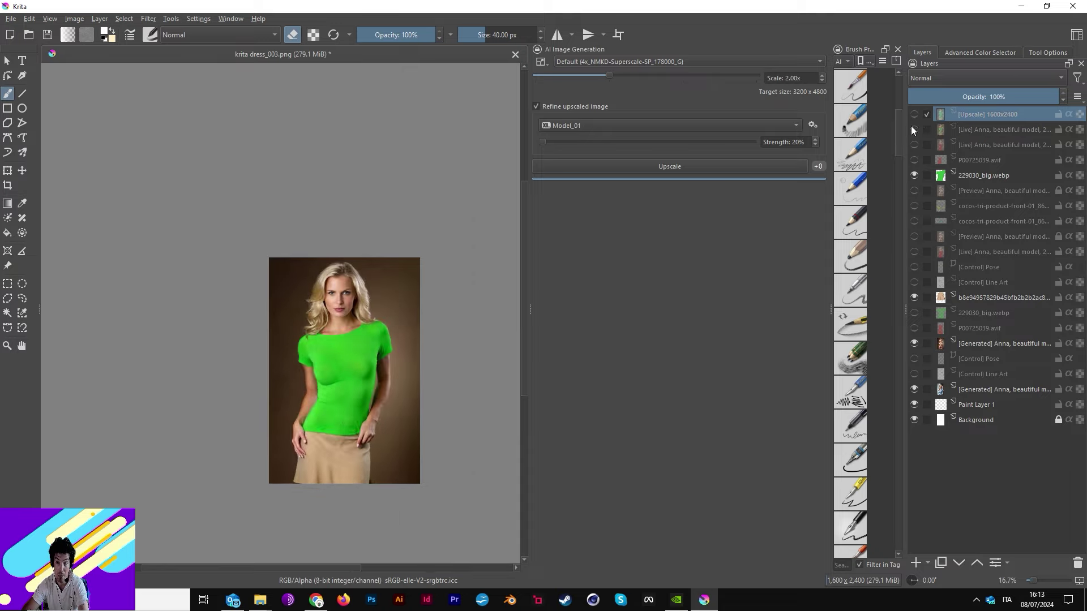
left_click(914, 175)
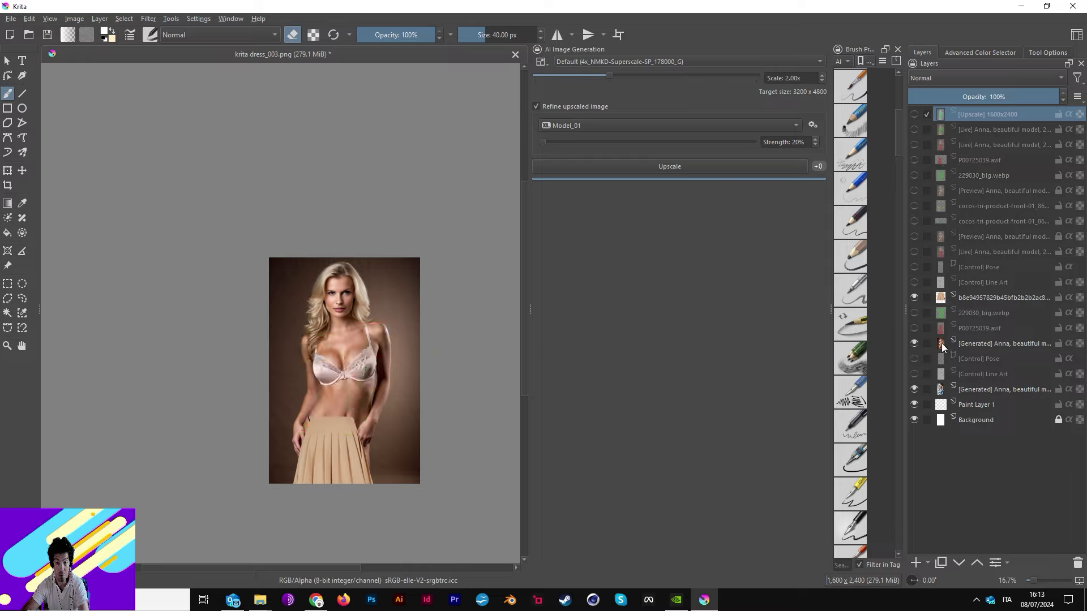
left_click(914, 297)
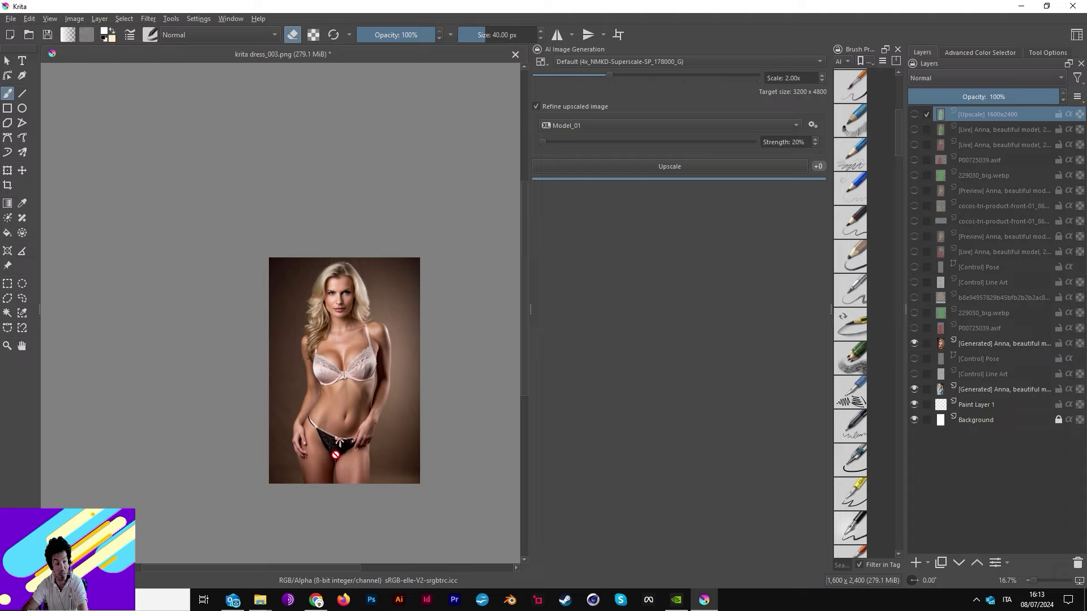
left_click(542, 62)
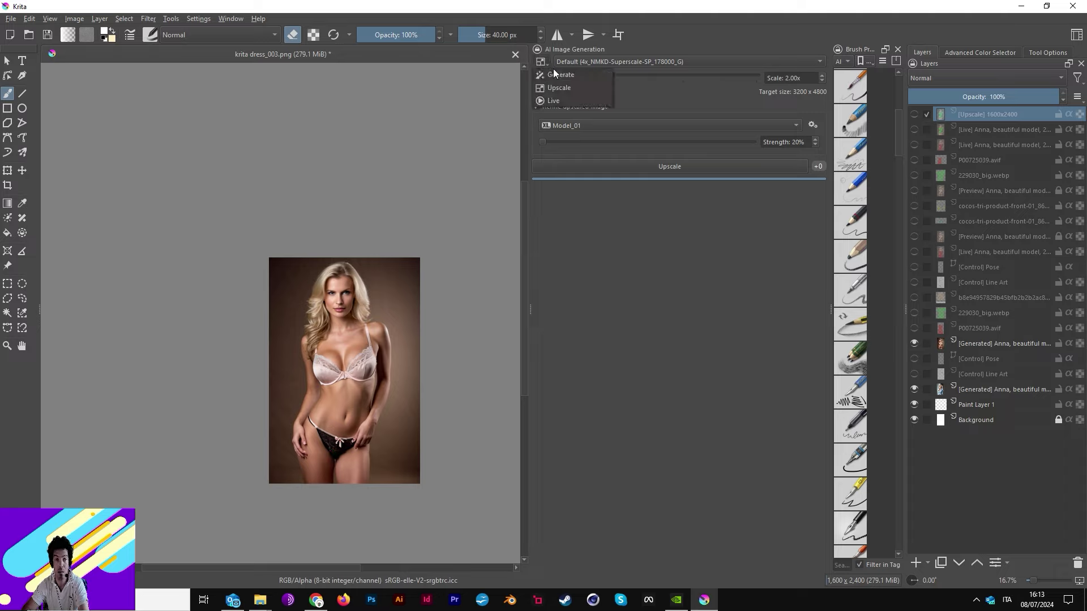
Switch the AI docker to Live and show the bikini product layer, deleting the extra copy
left_click(563, 99)
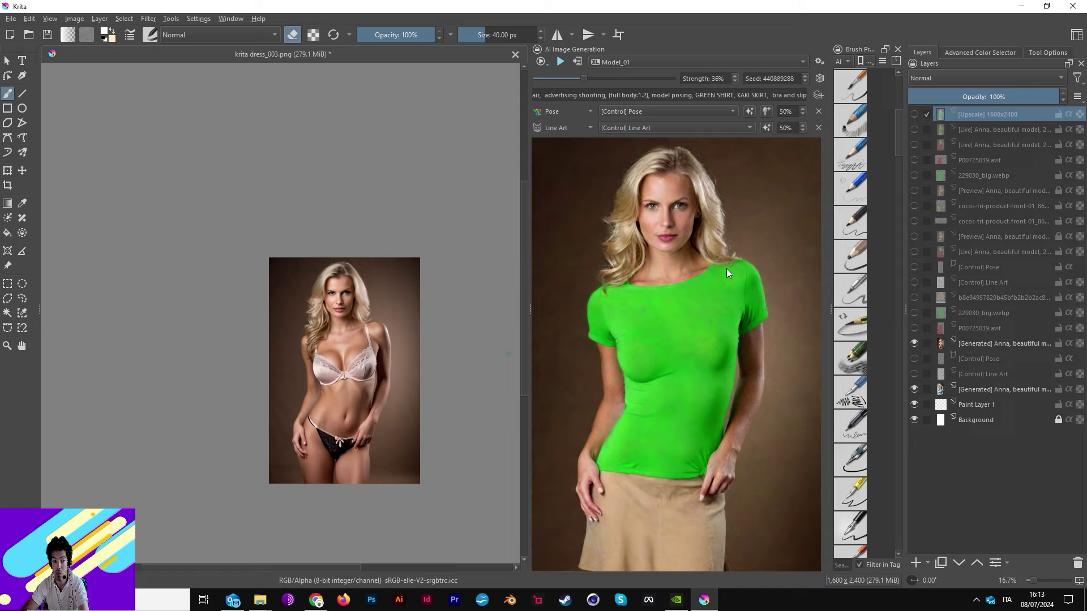
left_click(914, 206)
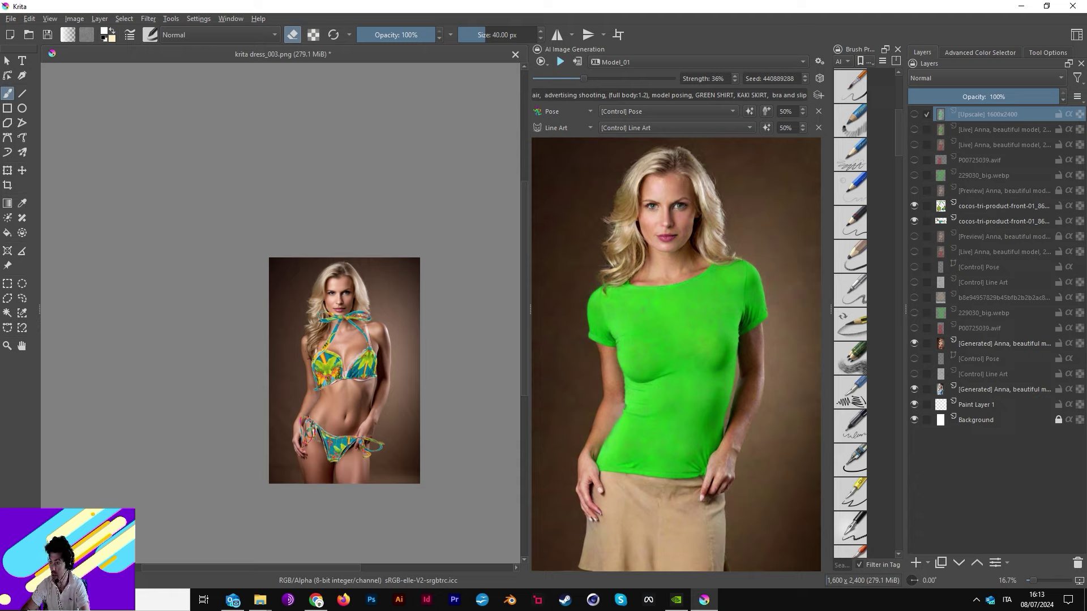
left_click(427, 250)
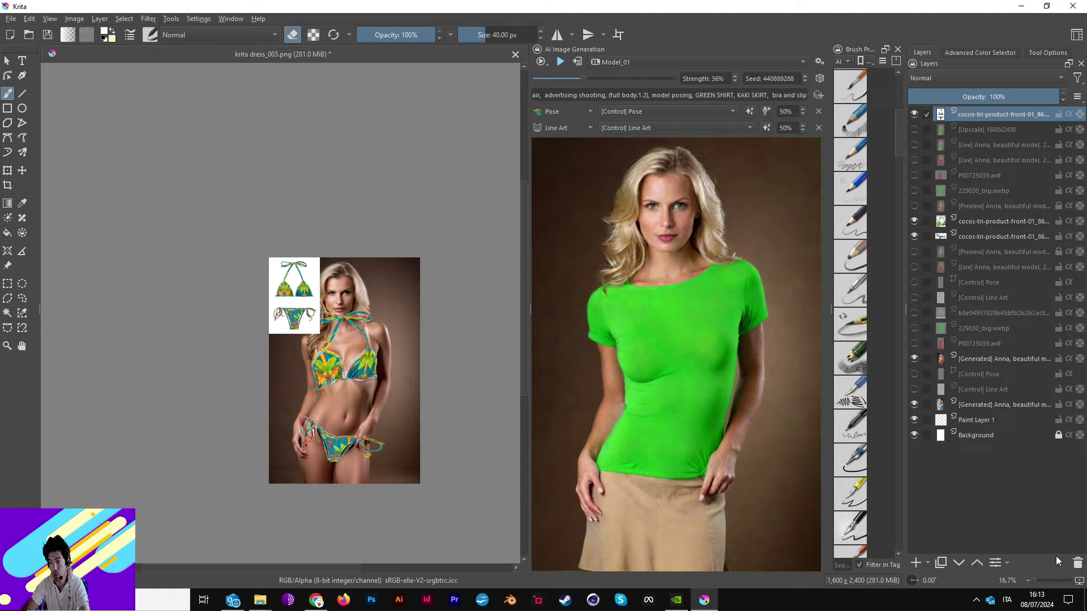
left_click(1077, 563)
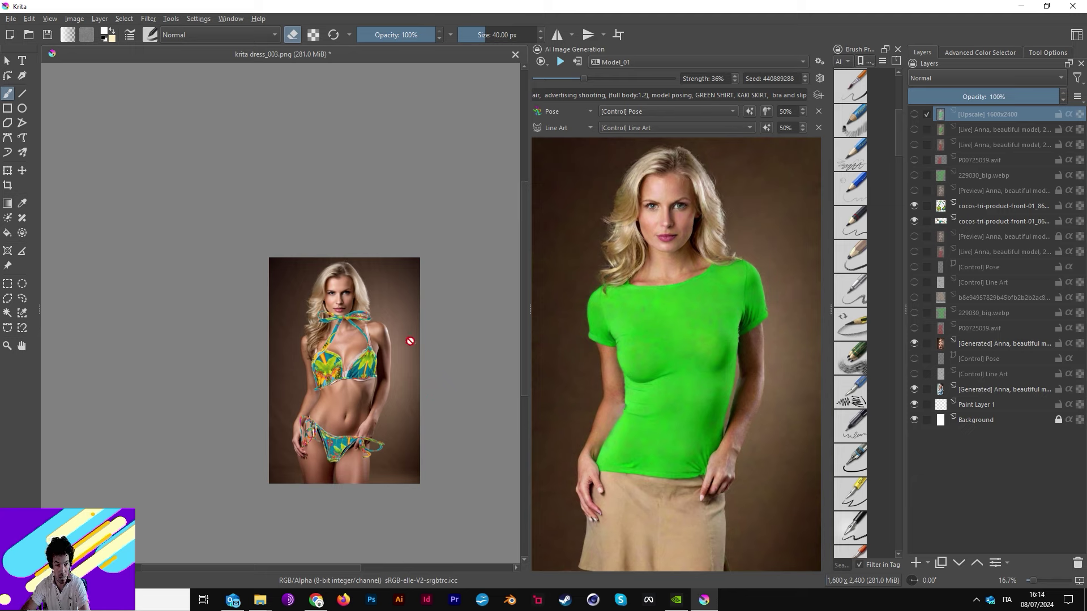
scroll(410, 341, "up", 1)
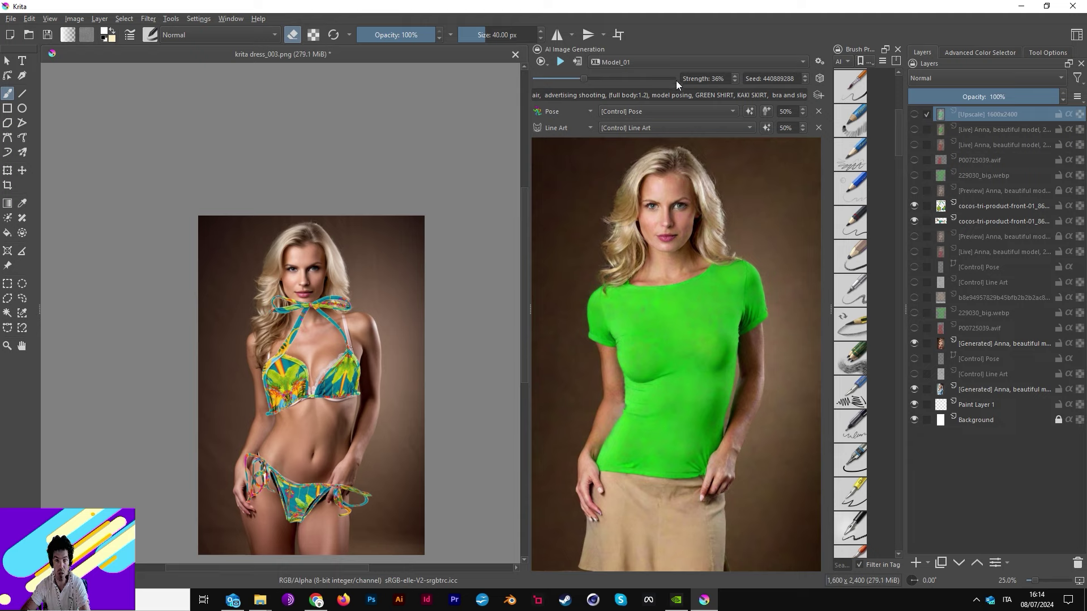
Replace GREEN SHIRT, KAKI SKIRT with FLOWERED BIKINI in the prompt and start live generation
left_click_drag(696, 95, 769, 95)
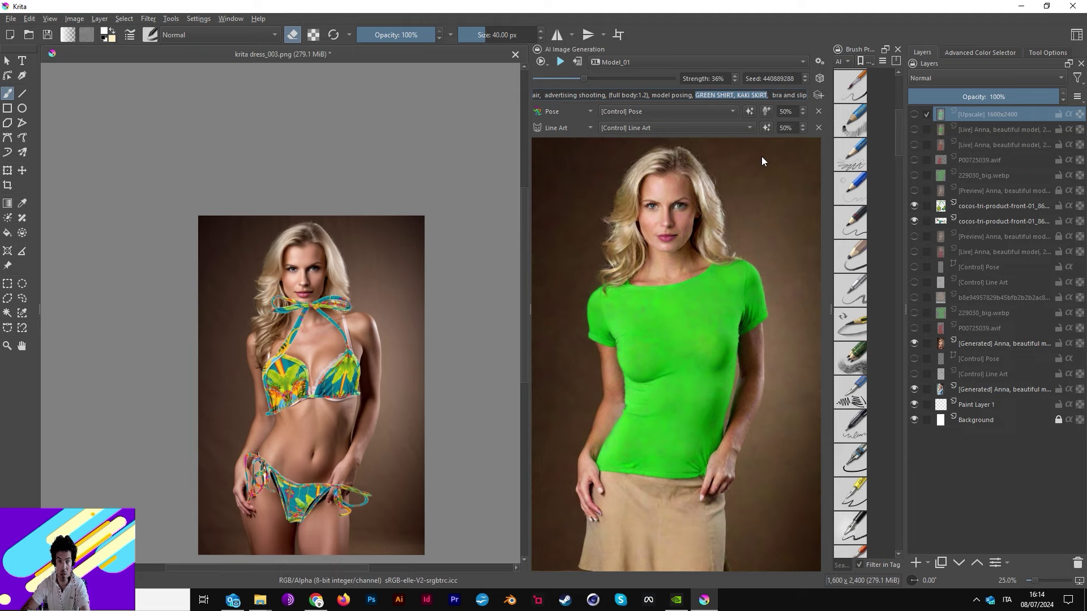
type("FLOWE")
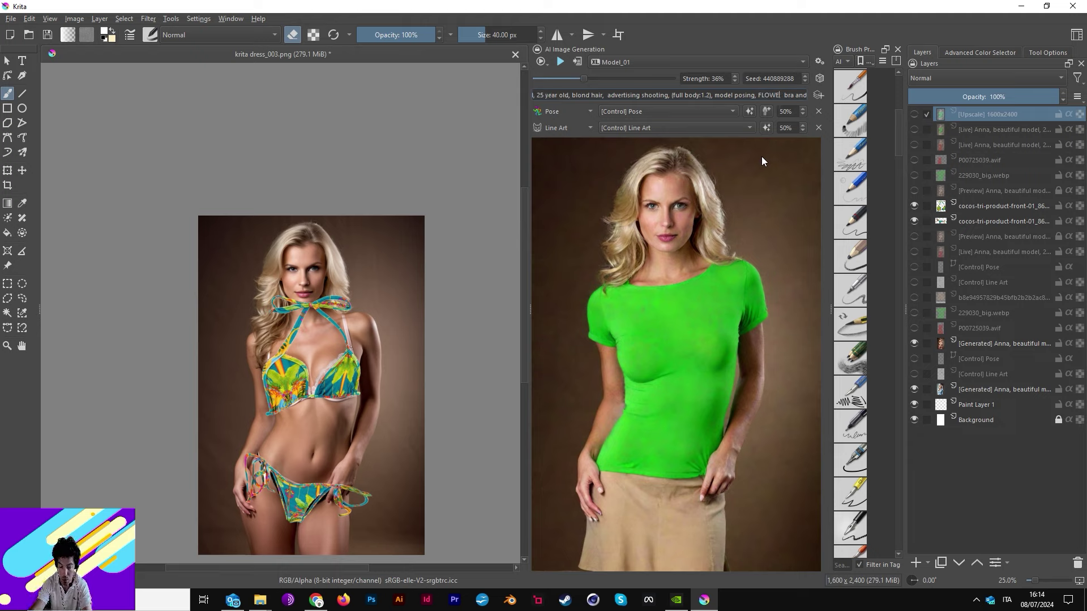
type("RD")
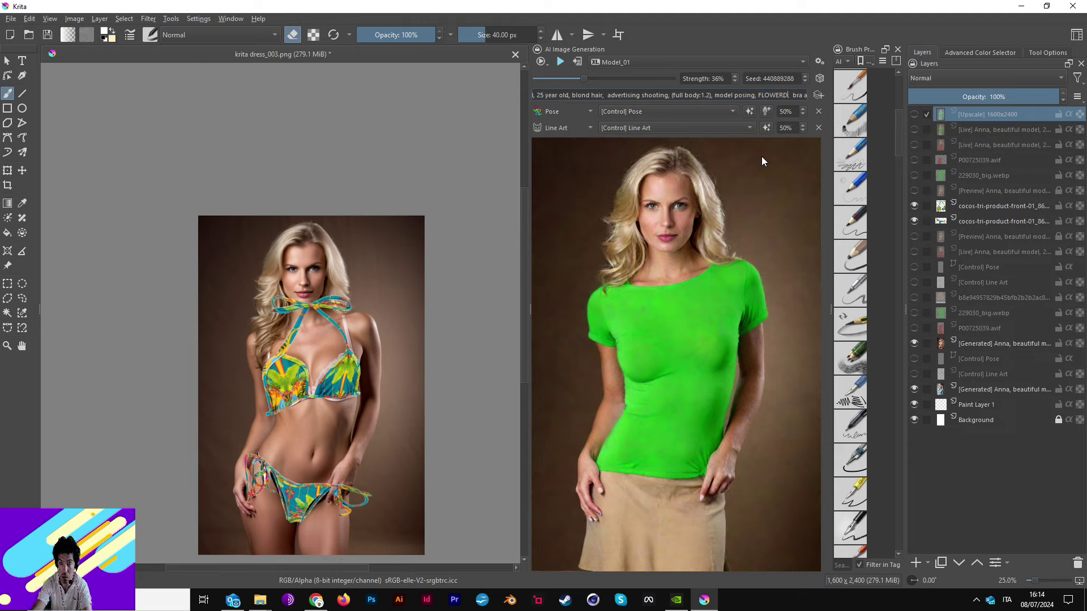
key("BackSpace")
type("ED")
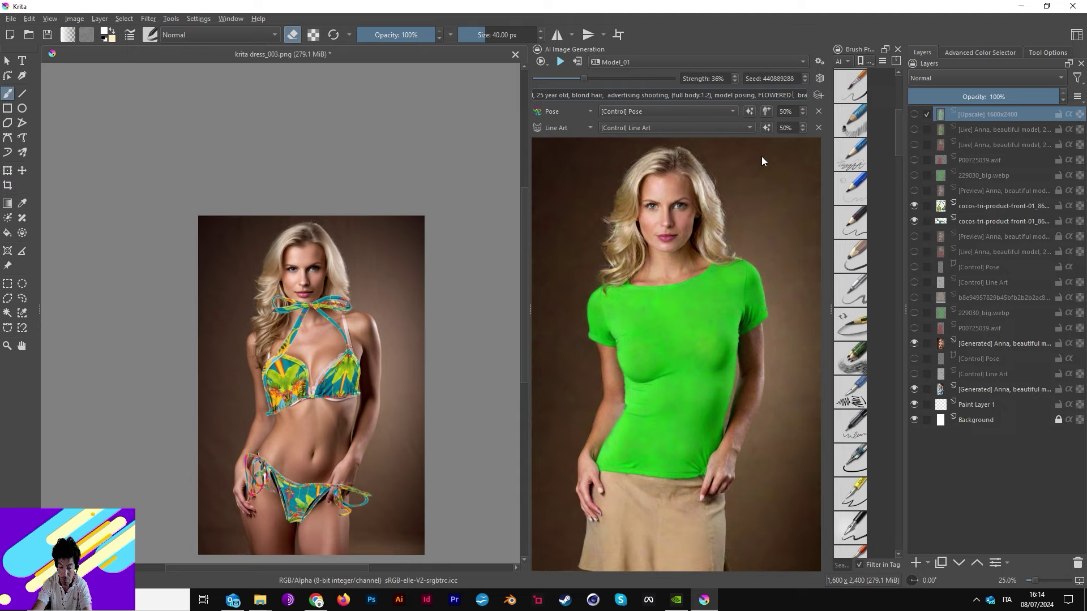
type(" BIKINI,")
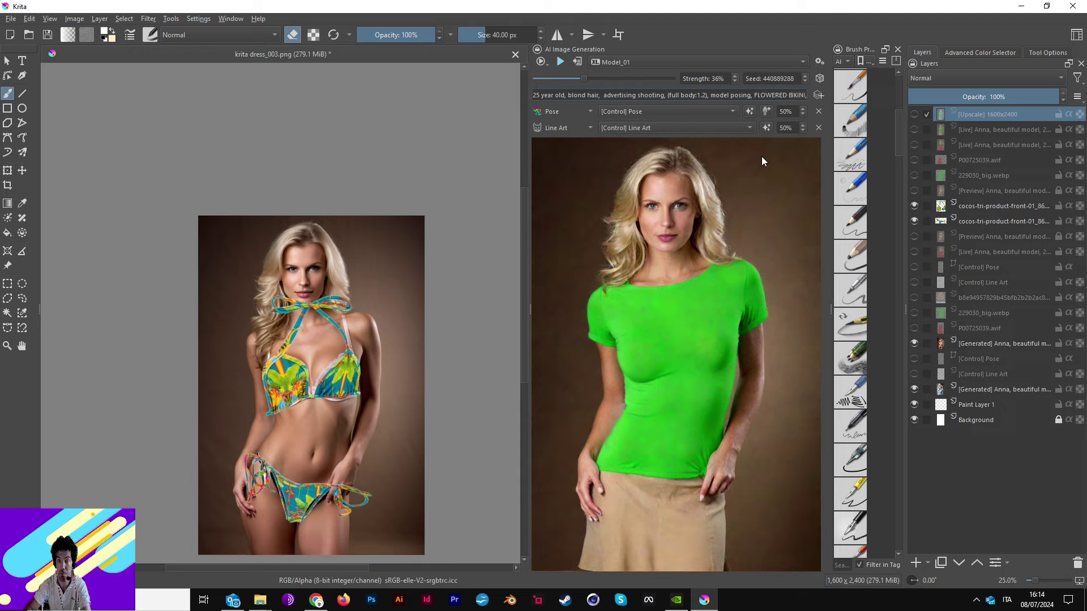
left_click(561, 63)
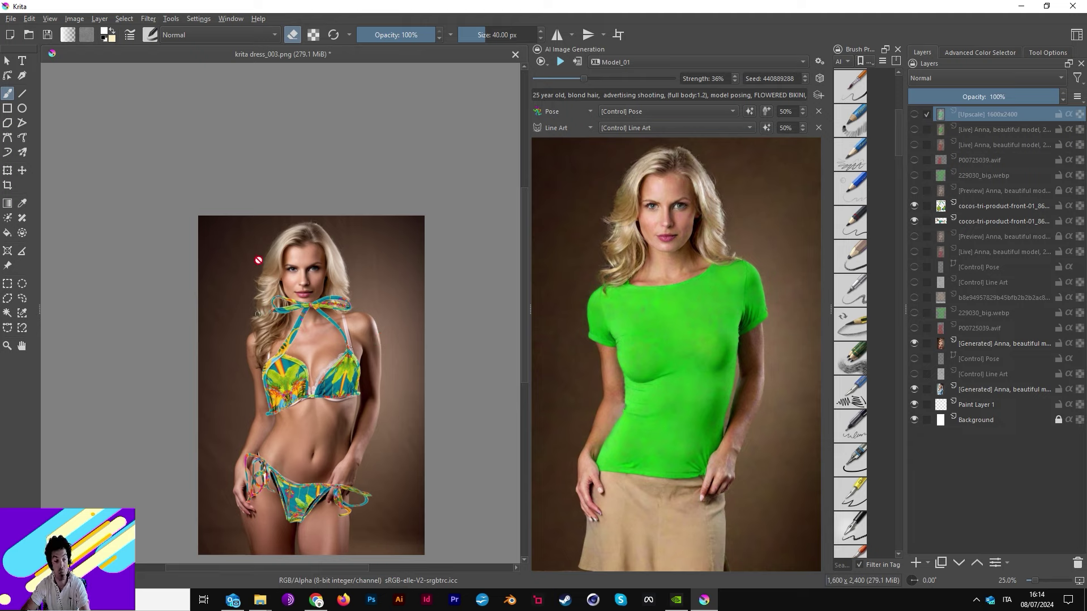
Revert the image to 800 × 1200, show both bikini product layers and hide the green shirt
key("ctrl+v")
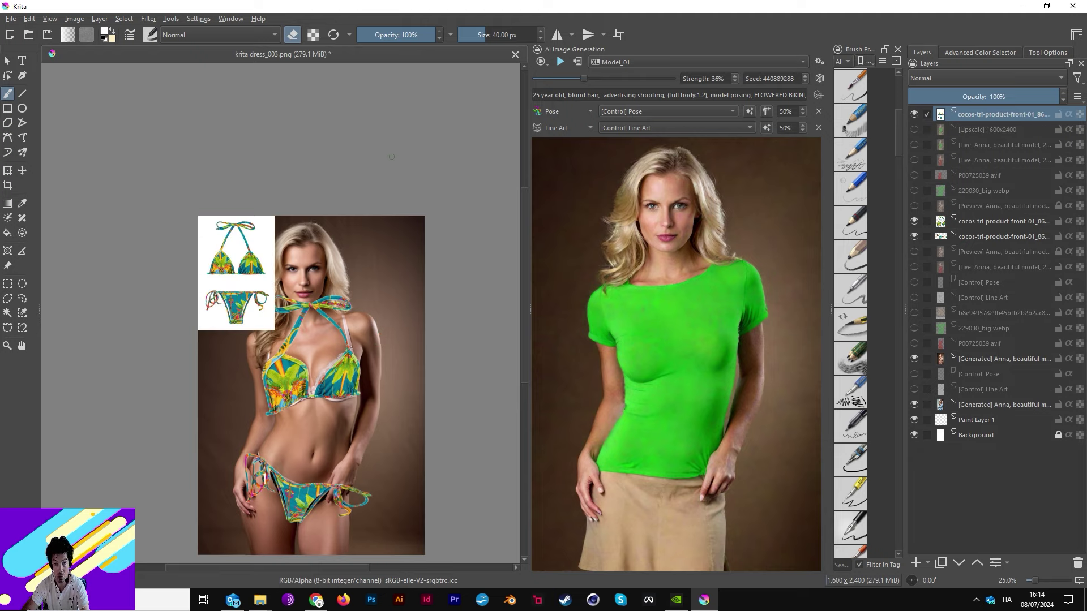
key("ctrl+z")
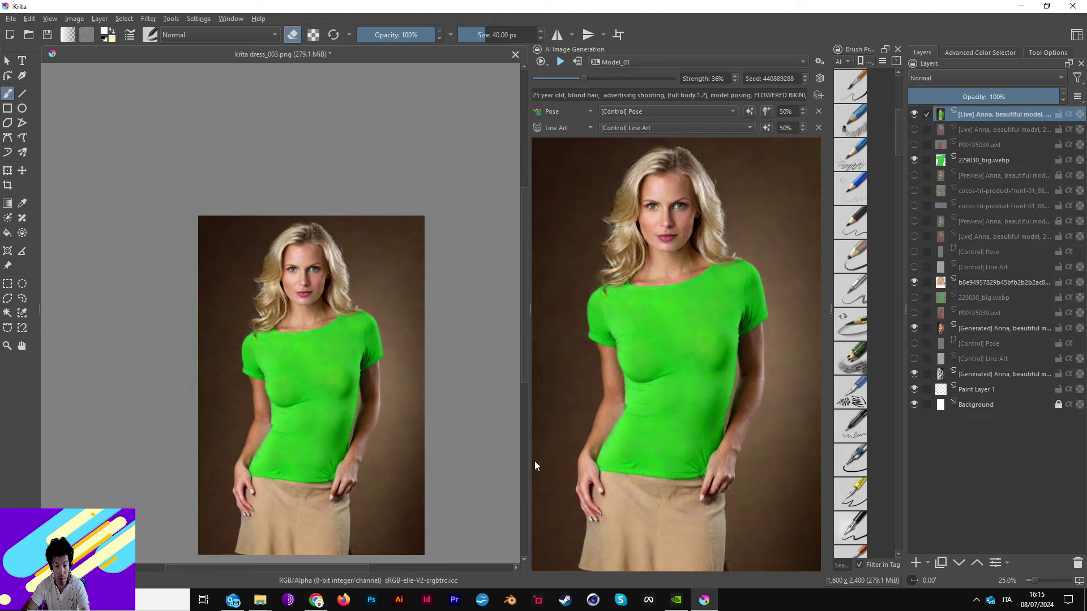
key("ctrl+z")
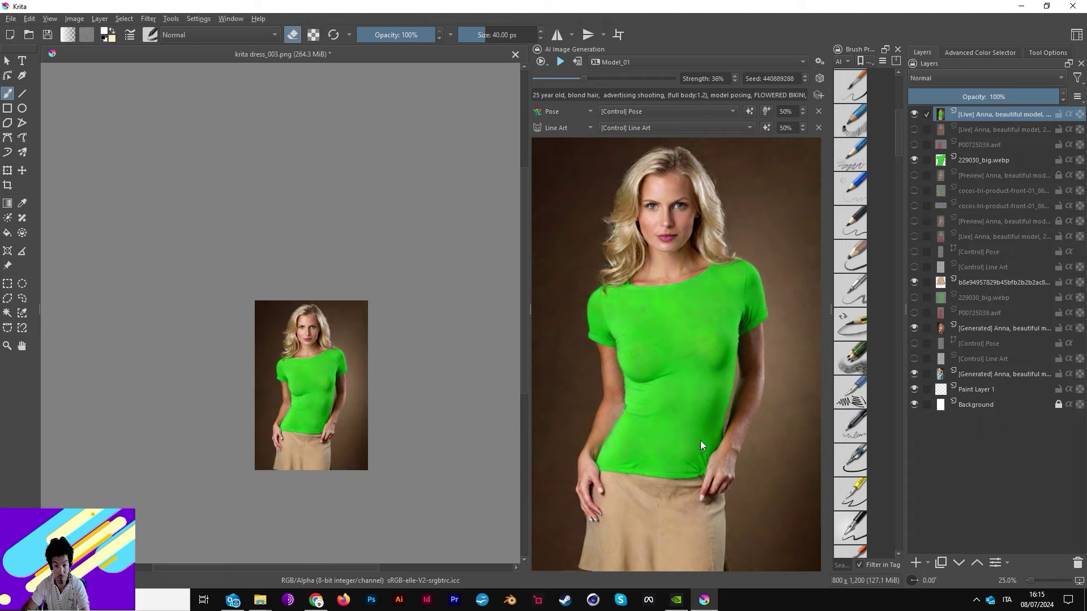
scroll(359, 376, "up", 2)
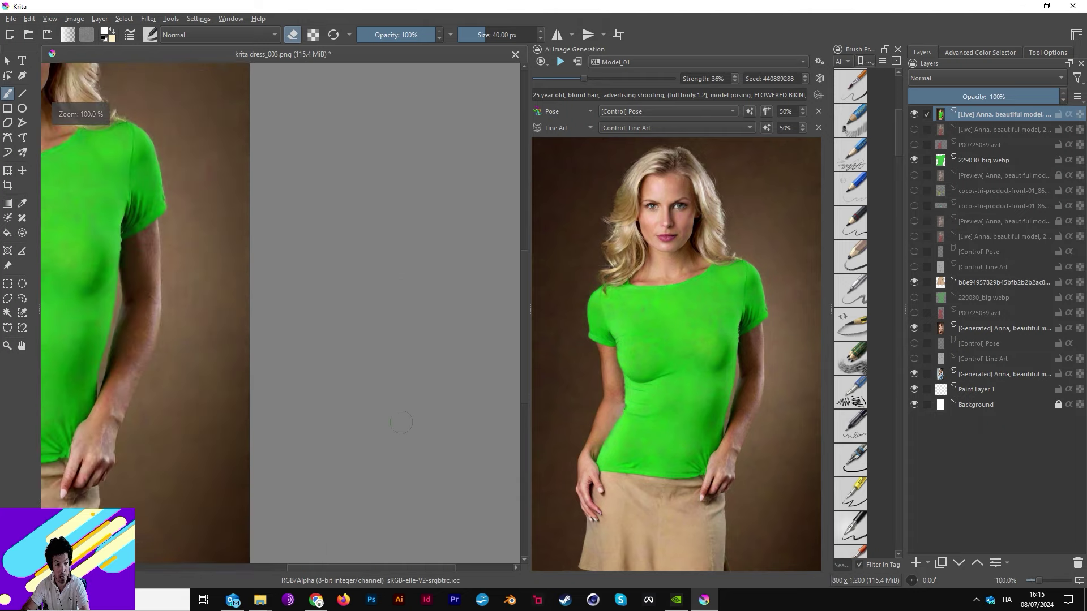
left_click_drag(359, 376, 465, 340)
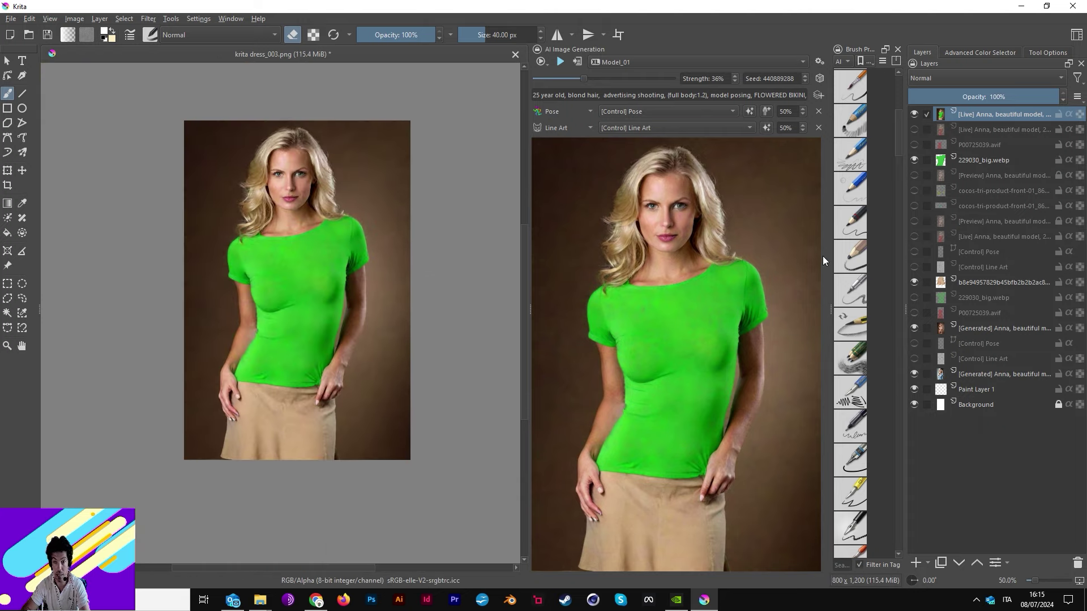
left_click(913, 192)
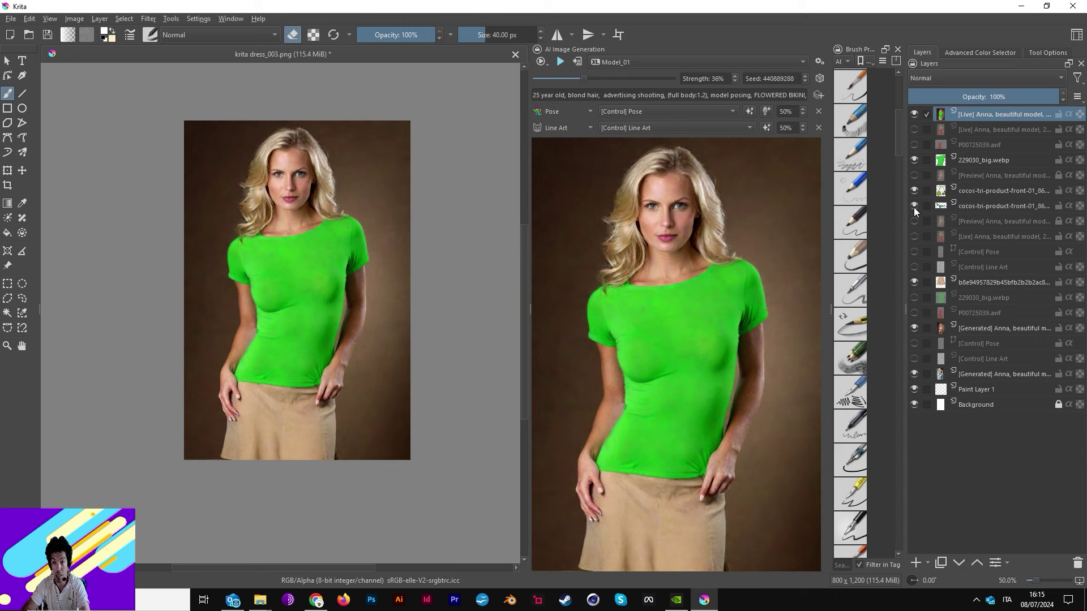
left_click(914, 161)
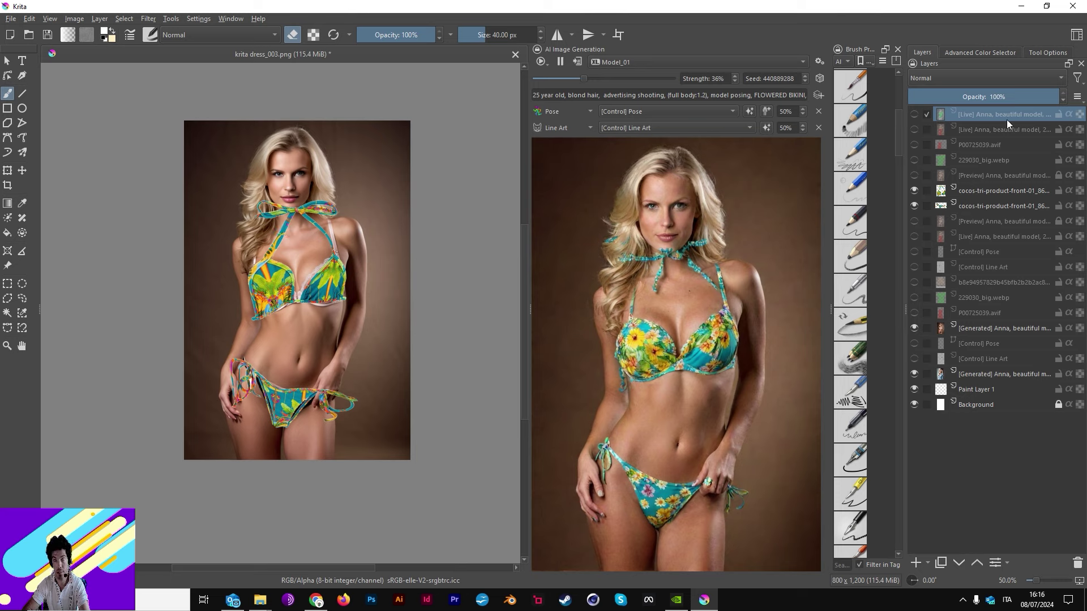
Erase the neck-tie bow and teal left halter strap from the upper bikini product layer
left_click(991, 192)
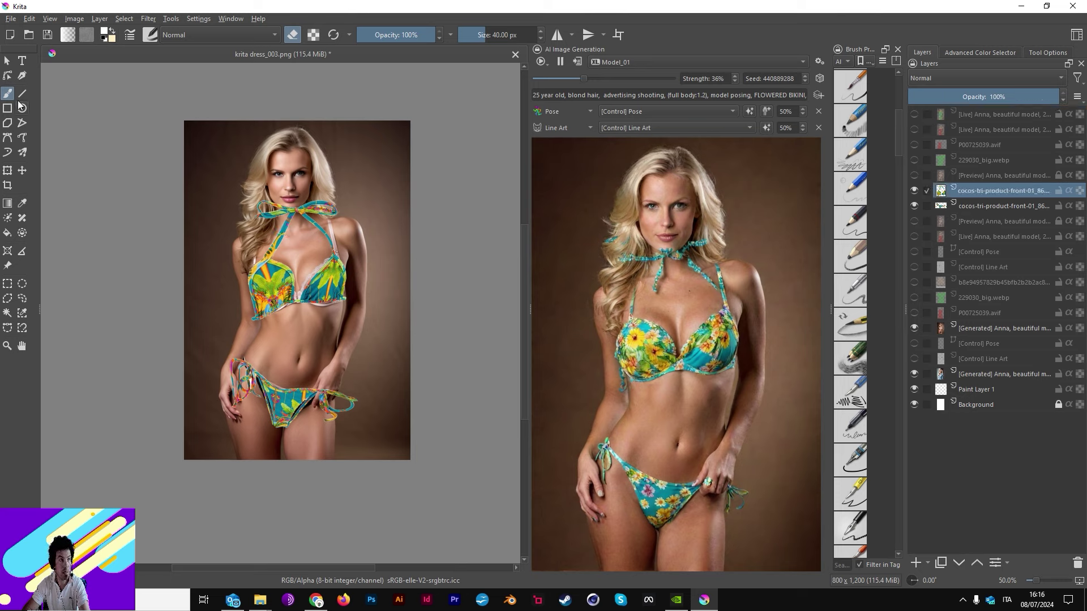
mouse_move(258, 205)
left_mouse_down()
mouse_move(286, 215)
mouse_move(333, 207)
left_mouse_up()
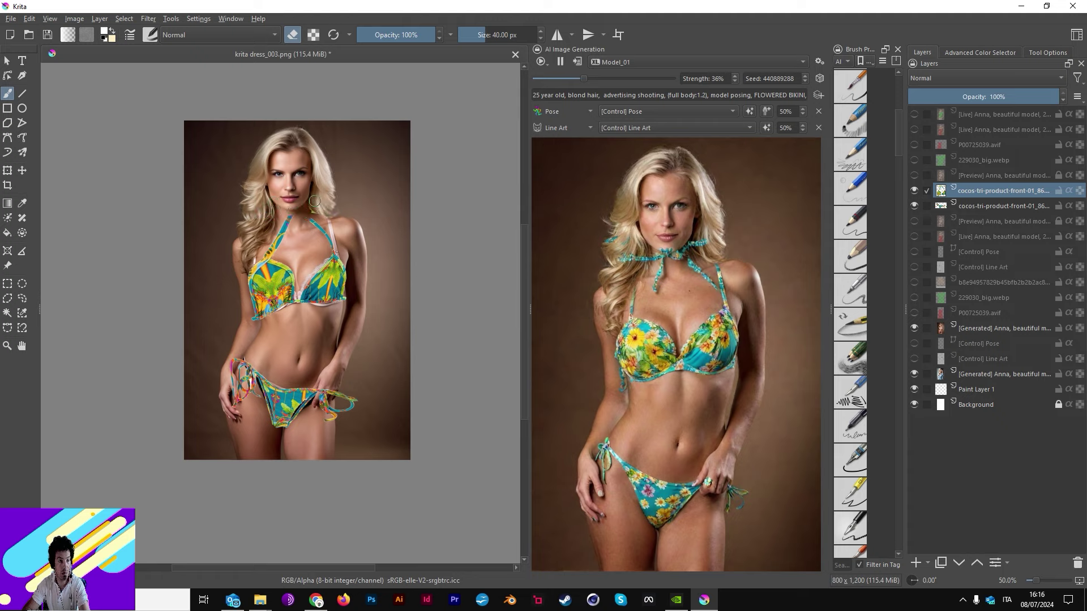
left_click_drag(313, 203, 316, 210)
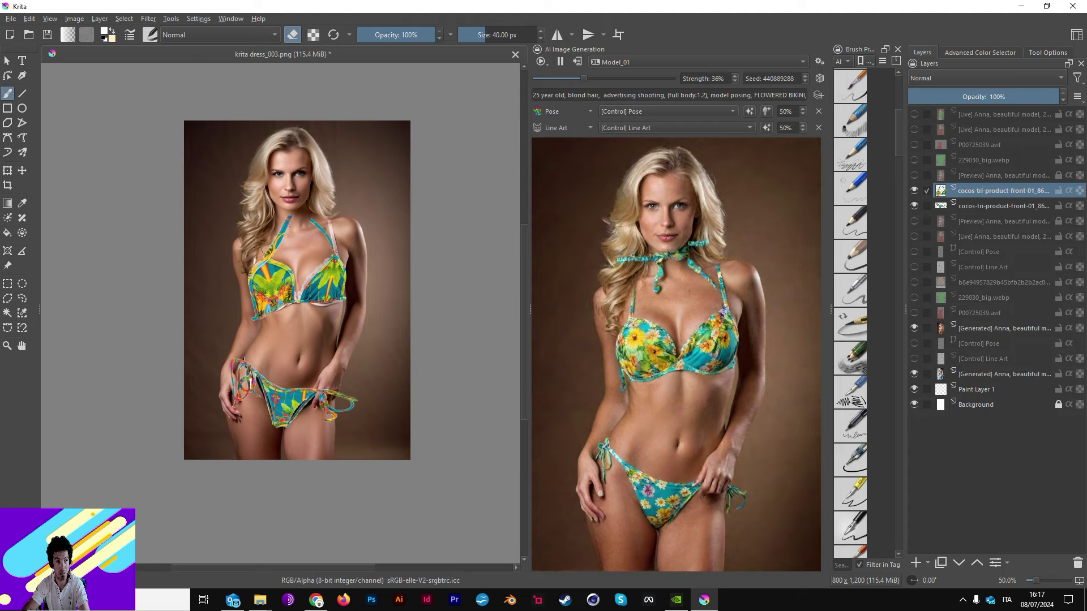
left_click_drag(267, 253, 291, 217)
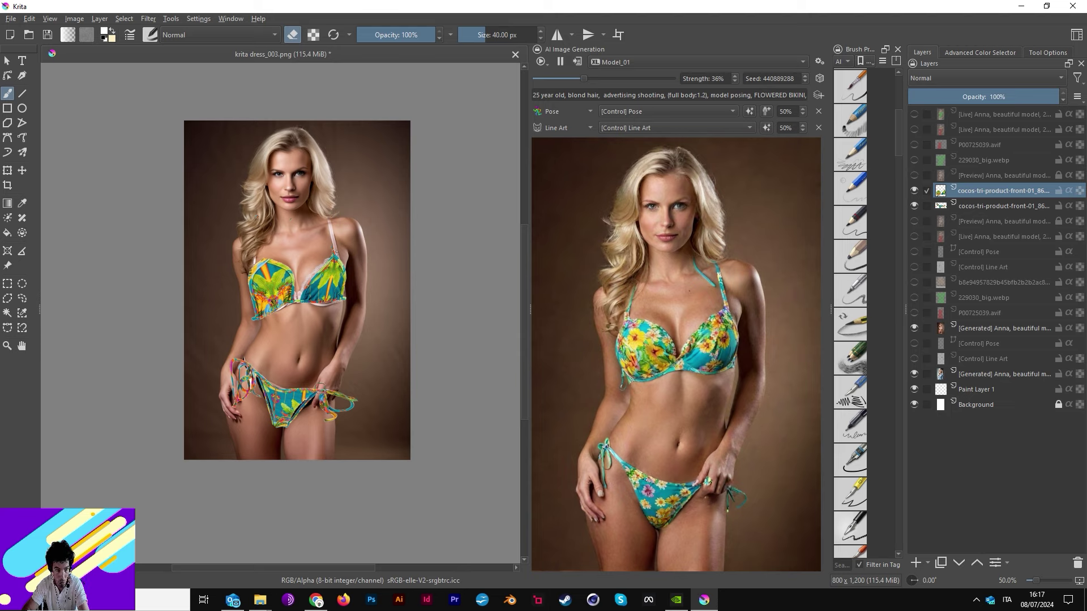
Erase the stray strap piece near the right hip on the lower bikini layer
left_click(972, 207)
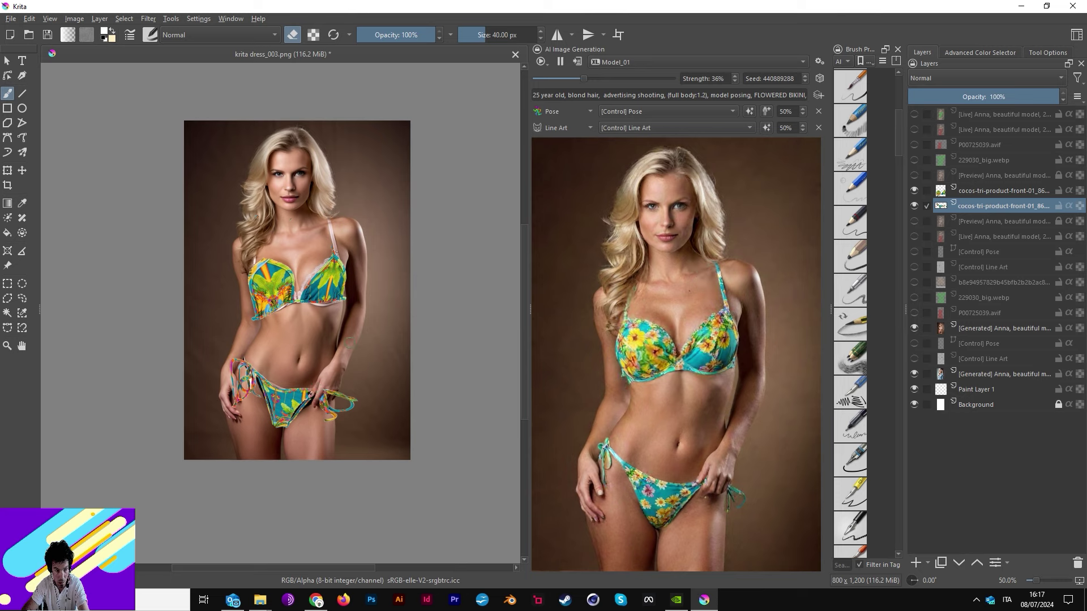
left_click_drag(323, 379, 320, 405)
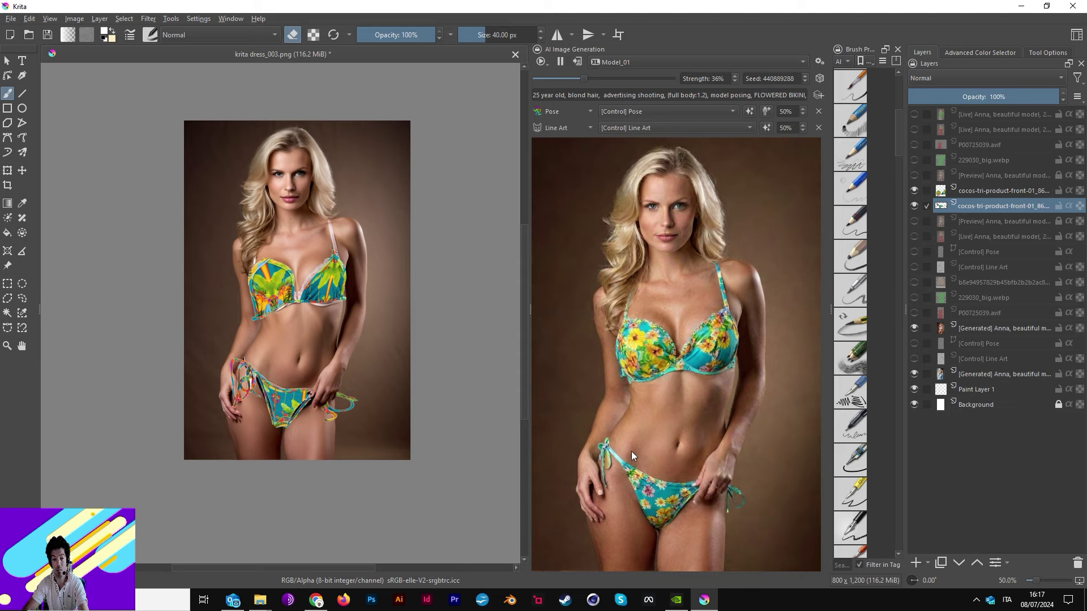
left_click(545, 64)
Keep the live floral-bikini result as a layer and start a refined 2x upscale
left_click(578, 62)
left_click(544, 65)
left_click(554, 94)
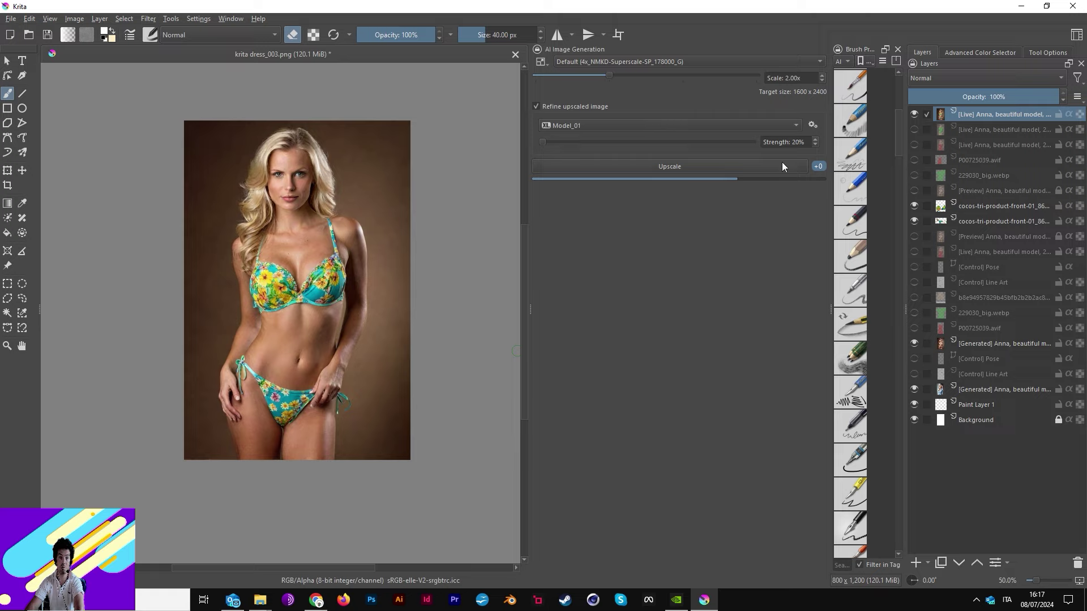
left_click(815, 167)
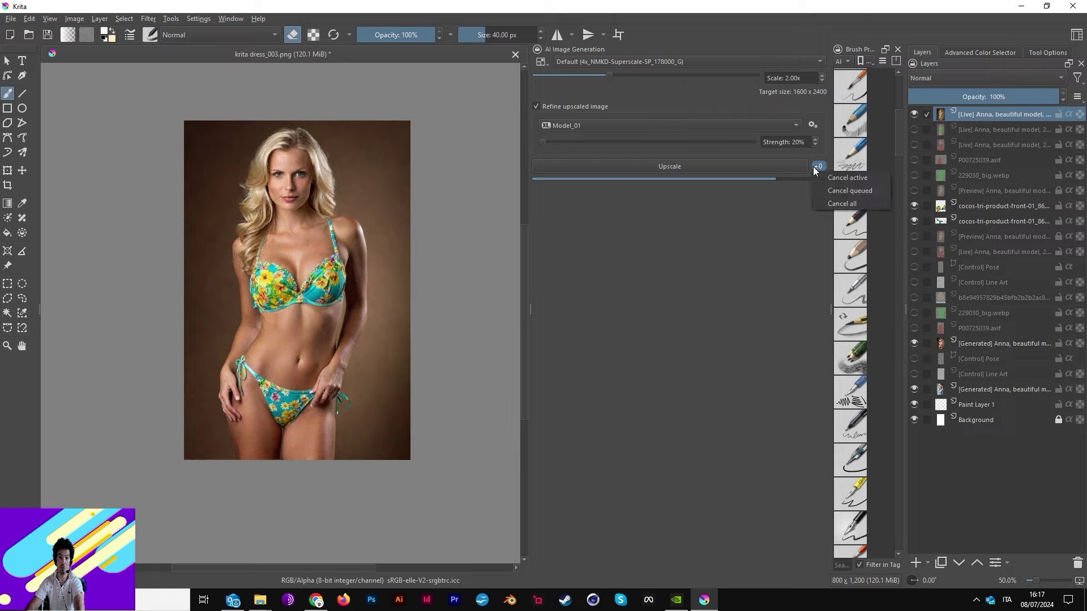
left_click(844, 178)
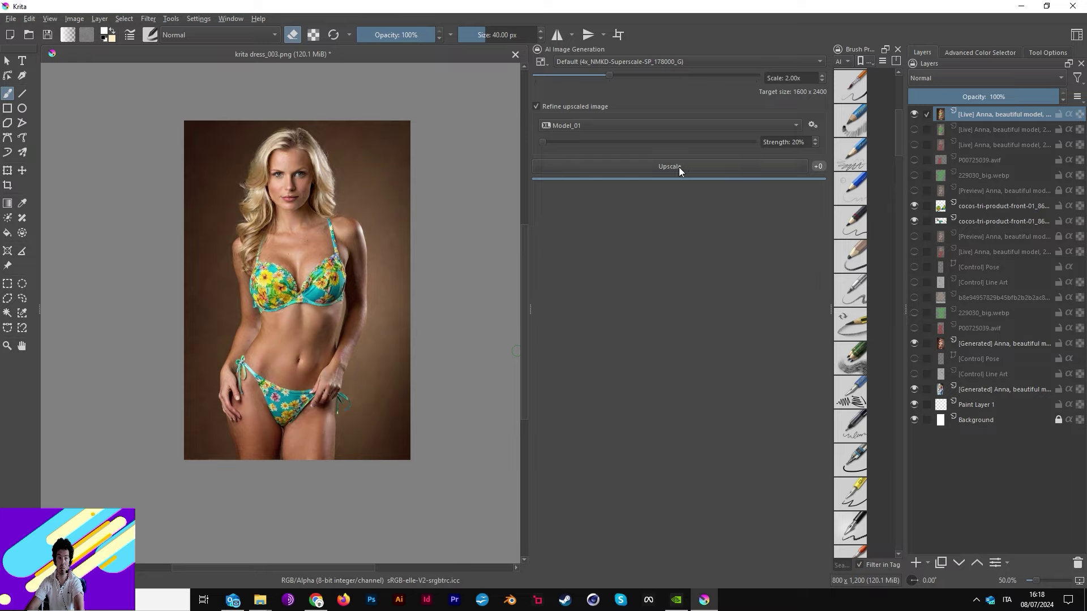
left_click(712, 165)
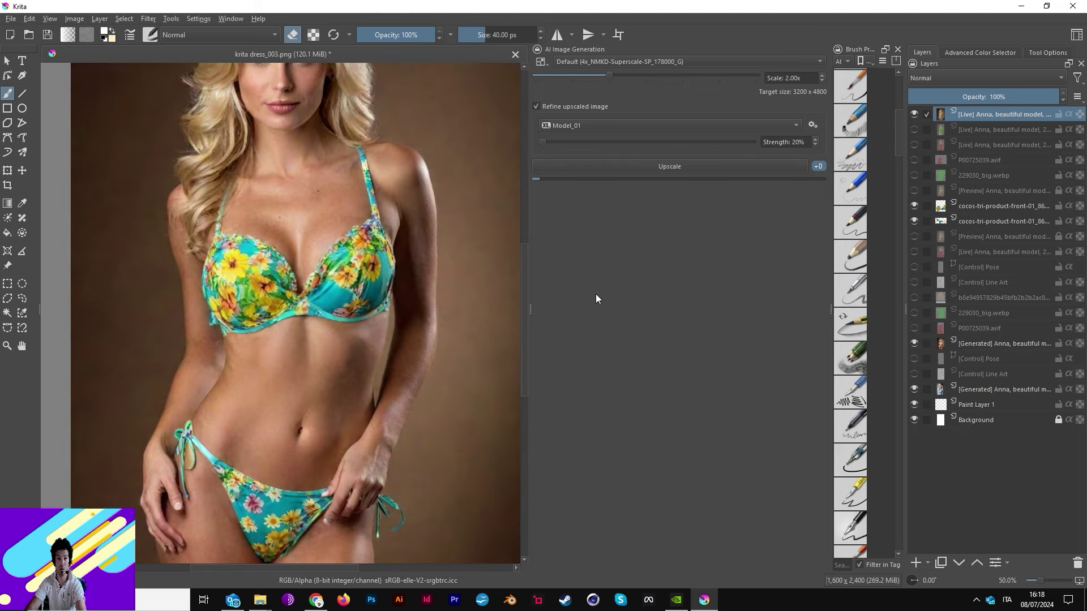
scroll(409, 288, "down", 2)
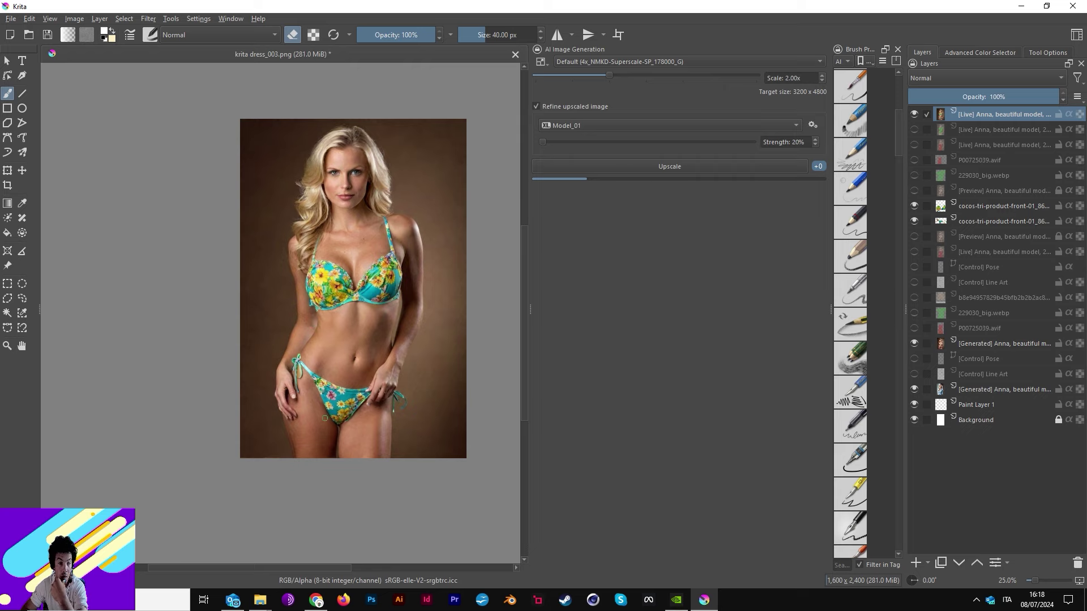
Zoom in and out on the canvas until the 2x upscale adds the Upscale 1600x2400 layer
scroll(324, 418, "up", 2, "ctrl")
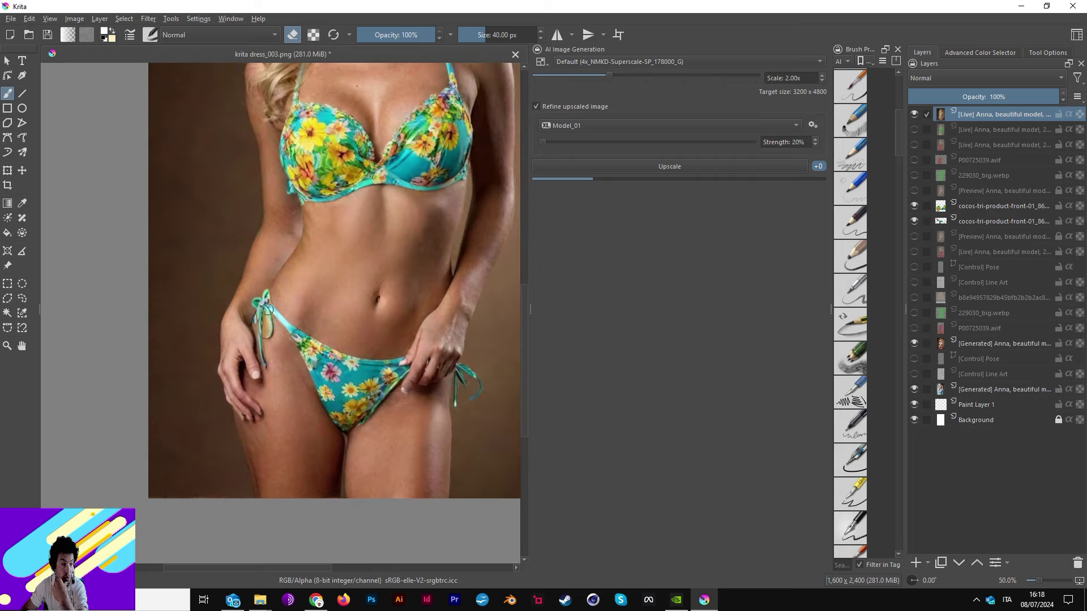
scroll(267, 309, "down", 2, "ctrl")
scroll(395, 208, "up", 1, "ctrl")
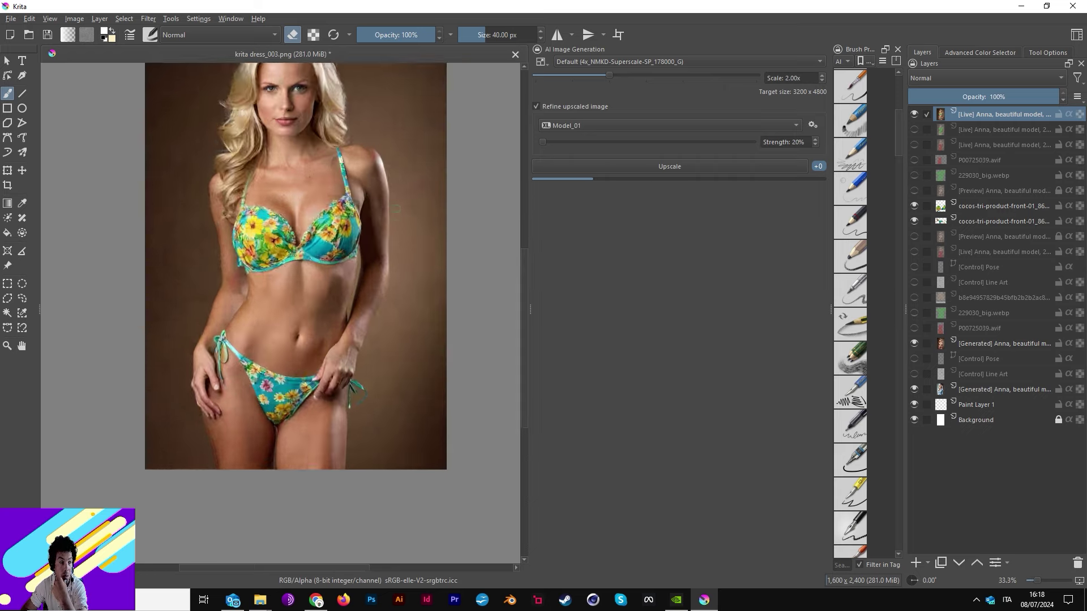
scroll(396, 208, "up", 3, "ctrl")
scroll(396, 209, "down", 1, "ctrl")
scroll(396, 209, "down", 2, "ctrl")
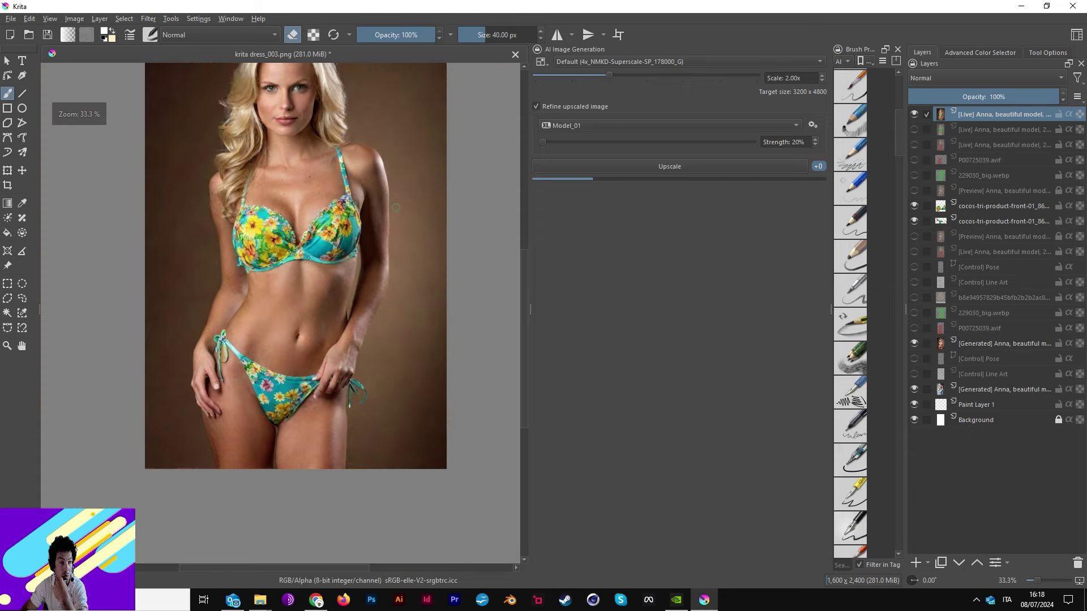
scroll(523, 314, "up", 3)
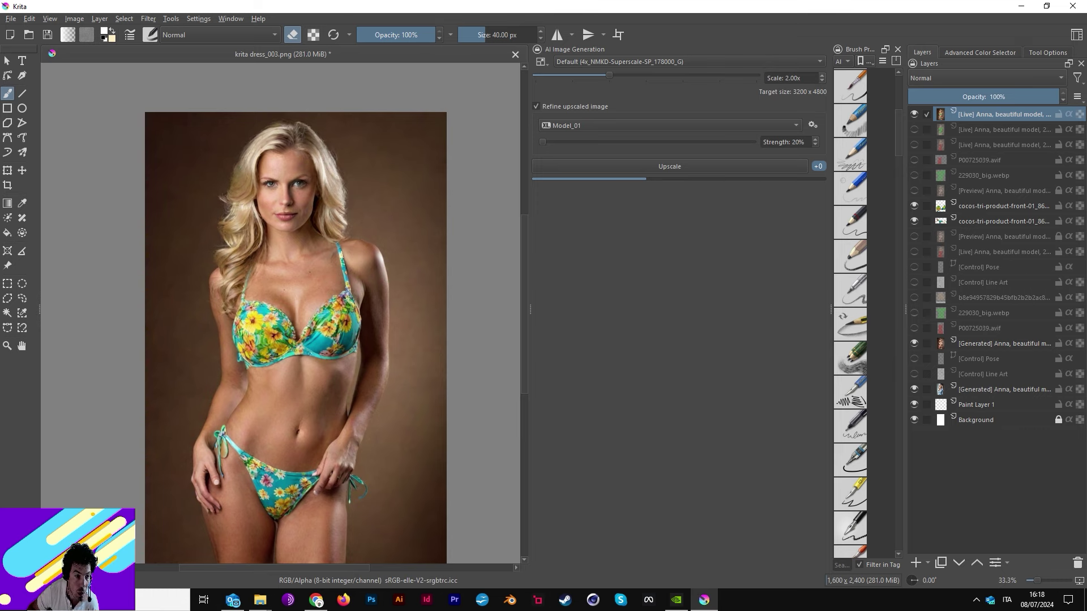
scroll(241, 275, "up", 2)
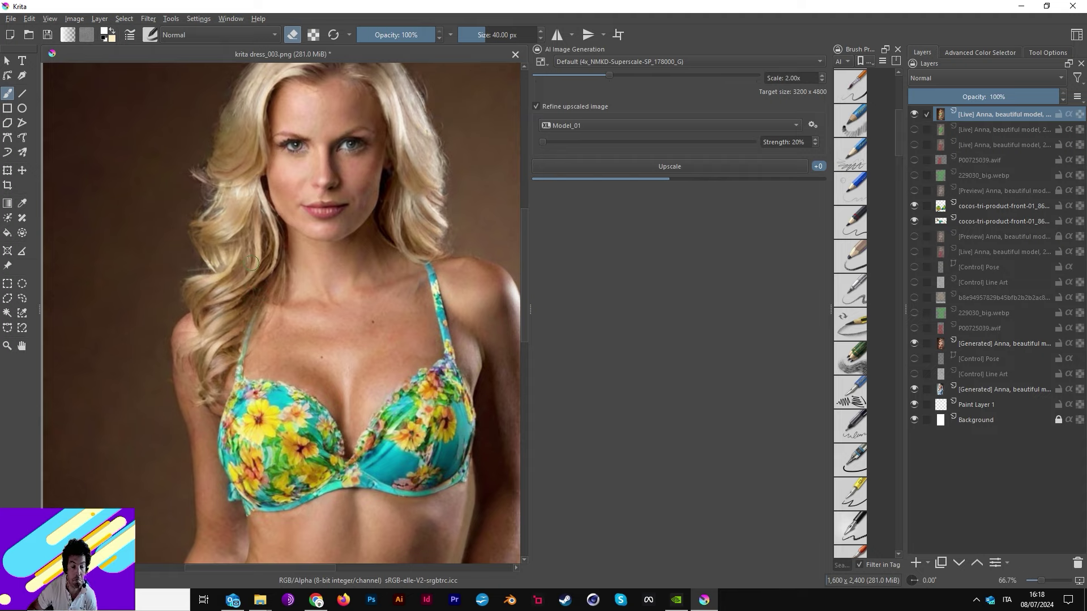
scroll(231, 252, "down", 2)
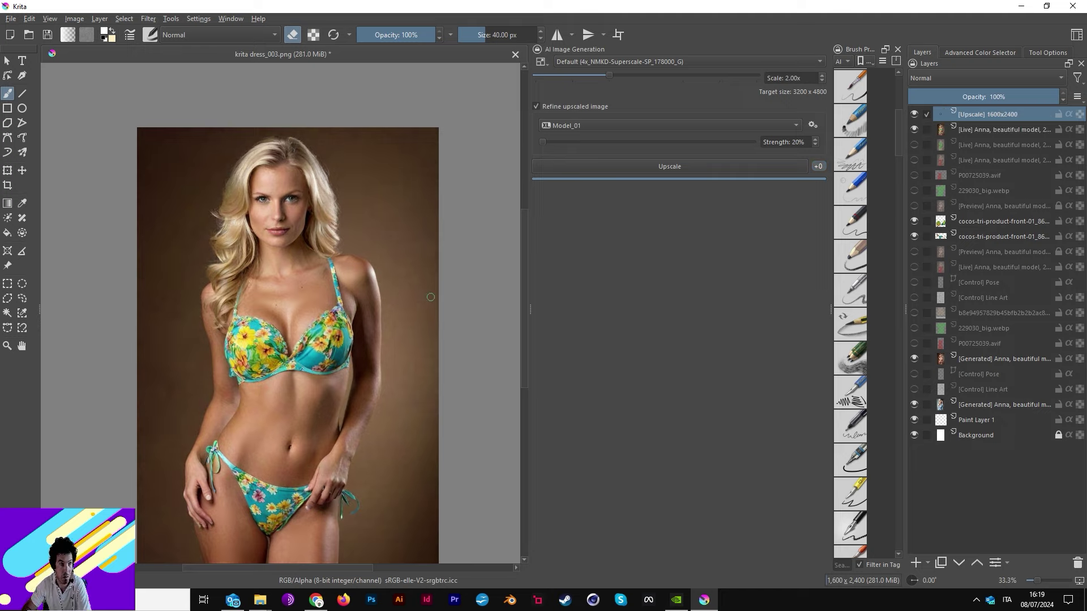
Zoom and pan the canvas to bring the model's torso and bikini into view
scroll(377, 363, "up", 2)
scroll(452, 318, "down", 1)
scroll(452, 318, "up", 2)
scroll(452, 319, "down", 2)
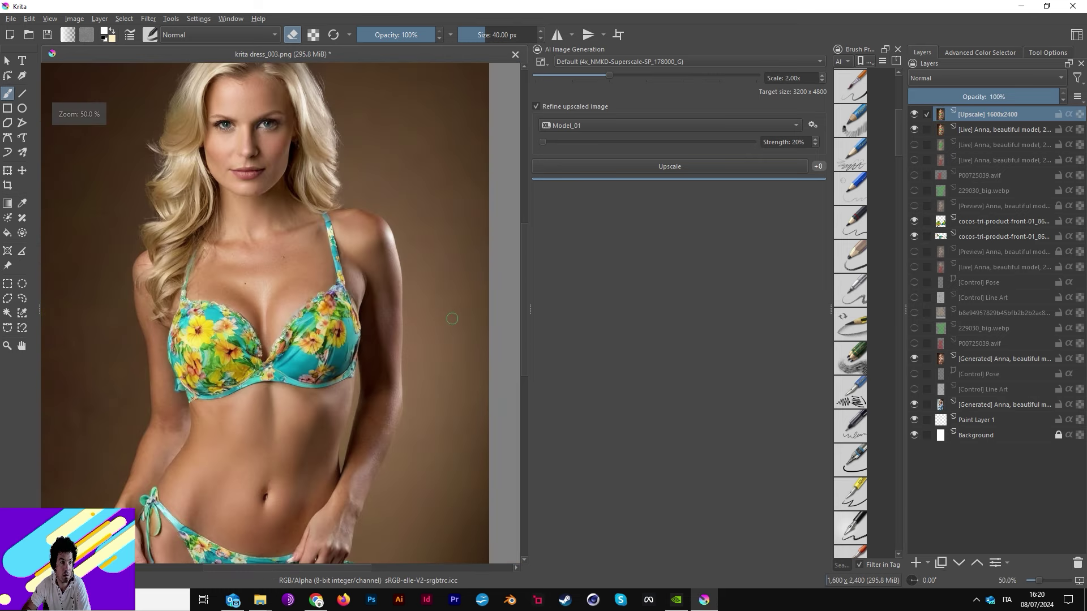
left_click_drag(378, 228, 441, 132)
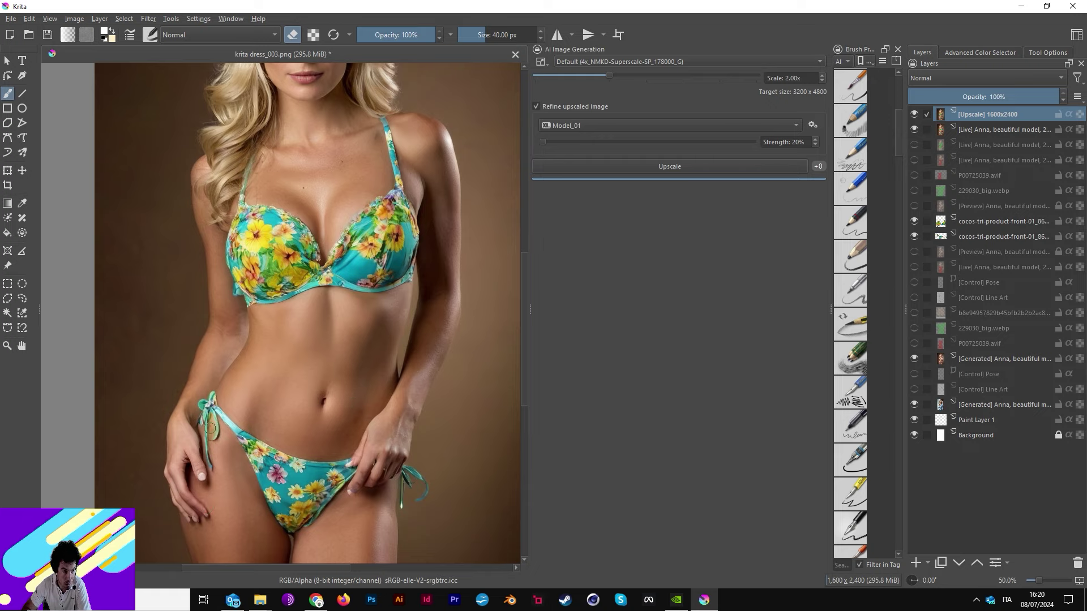
scroll(364, 406, "down", 3)
scroll(364, 406, "up", 1)
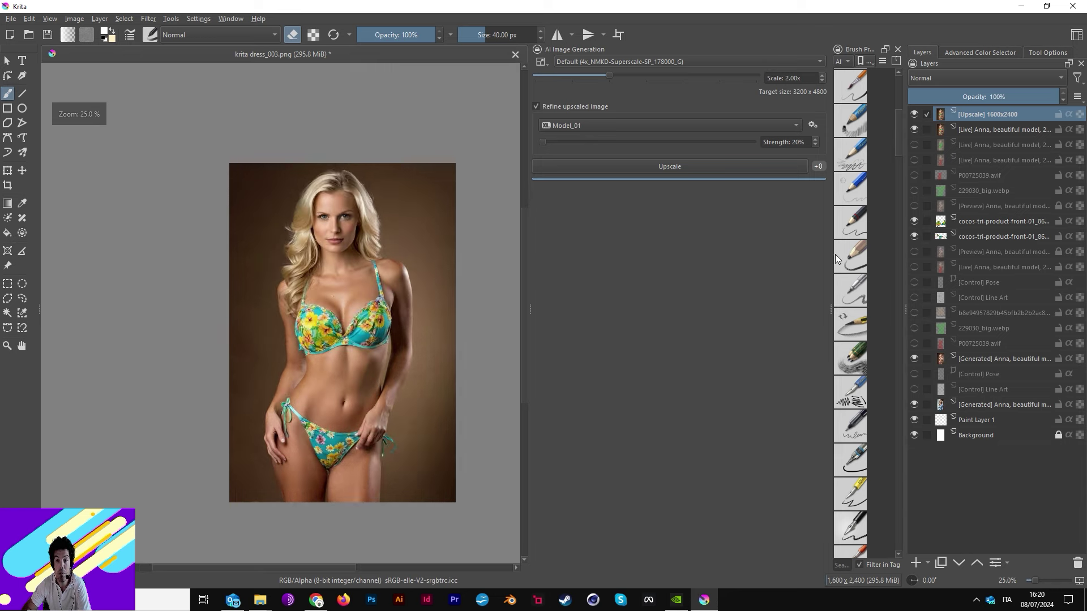
Hide the Upscale, Live and cocos layers and show the Preview layer
left_click(915, 114)
left_click(914, 221)
left_click(913, 250)
left_click(914, 236)
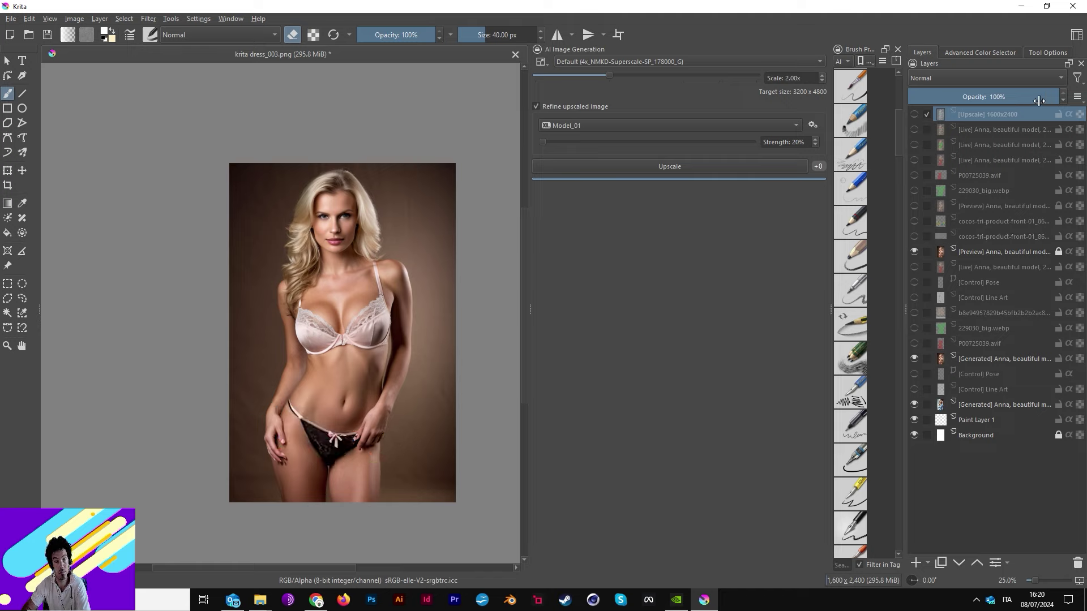
Toggle the Upscale layer to compare, ending with it hidden over the original lingerie
left_click(914, 114)
left_click(914, 115)
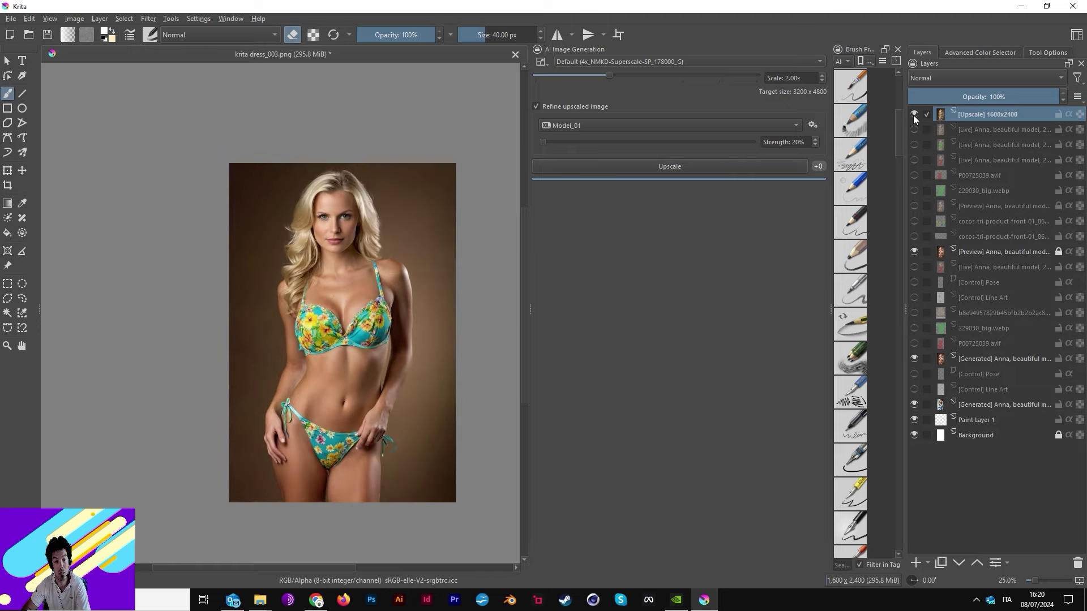
left_click(914, 115)
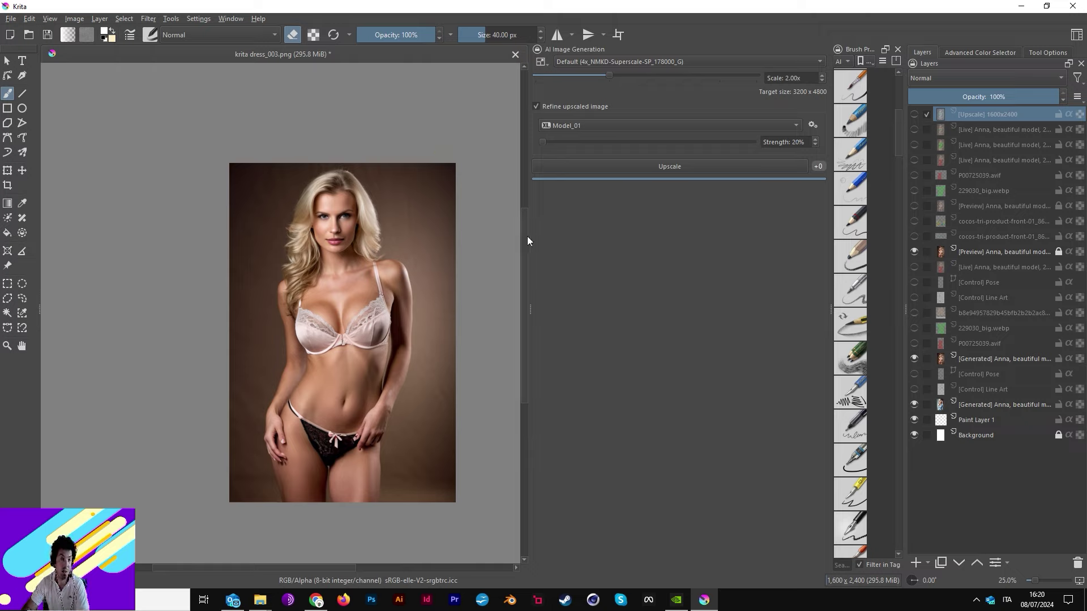
scroll(508, 267, "up", 1)
scroll(508, 268, "down", 1)
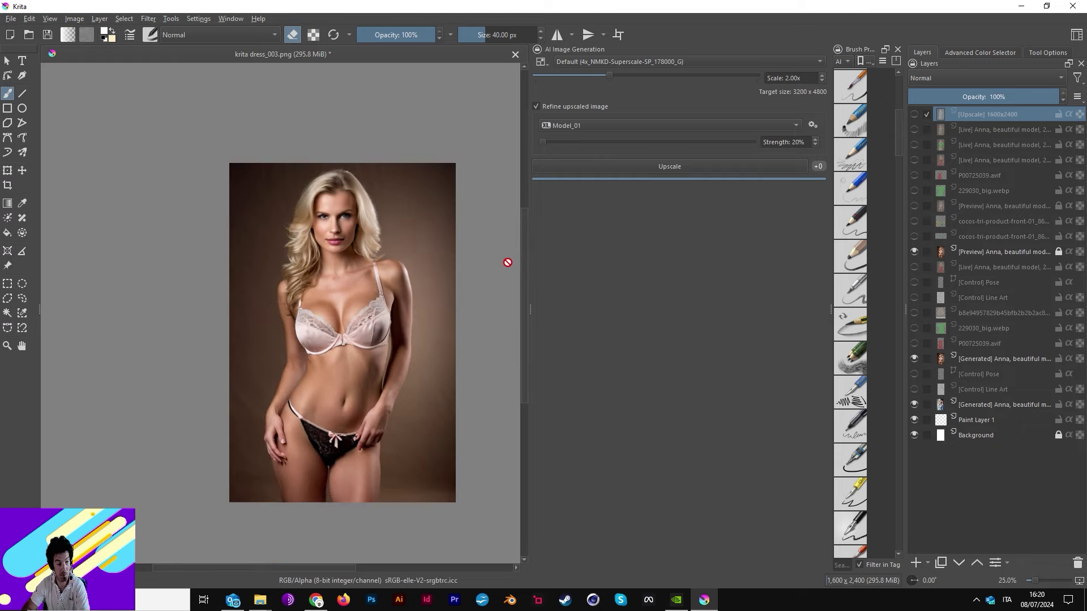
scroll(524, 288, "down", 1)
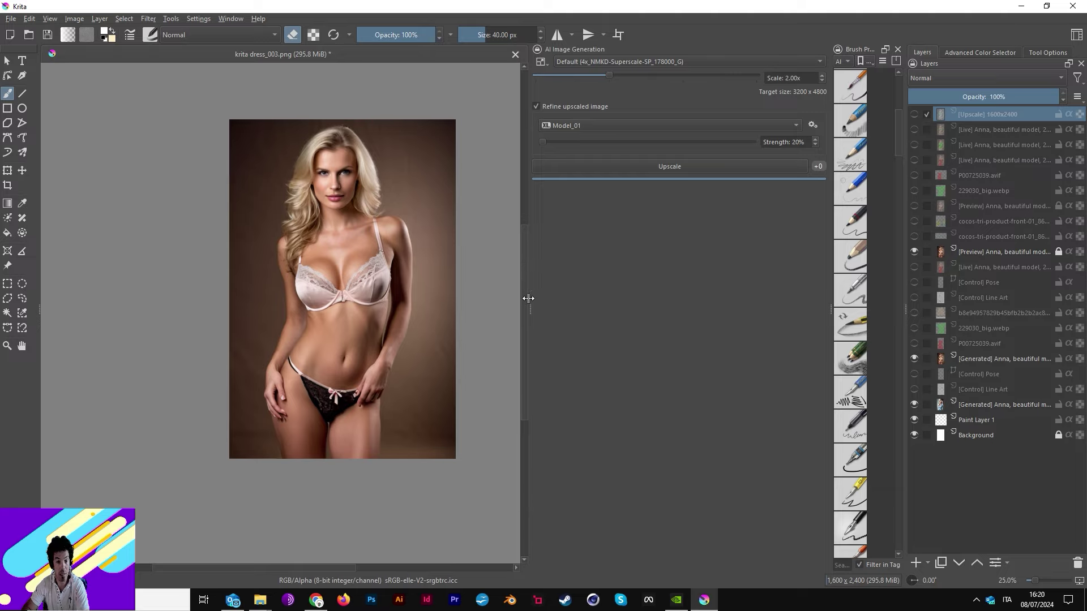
scroll(520, 283, "up", 1)
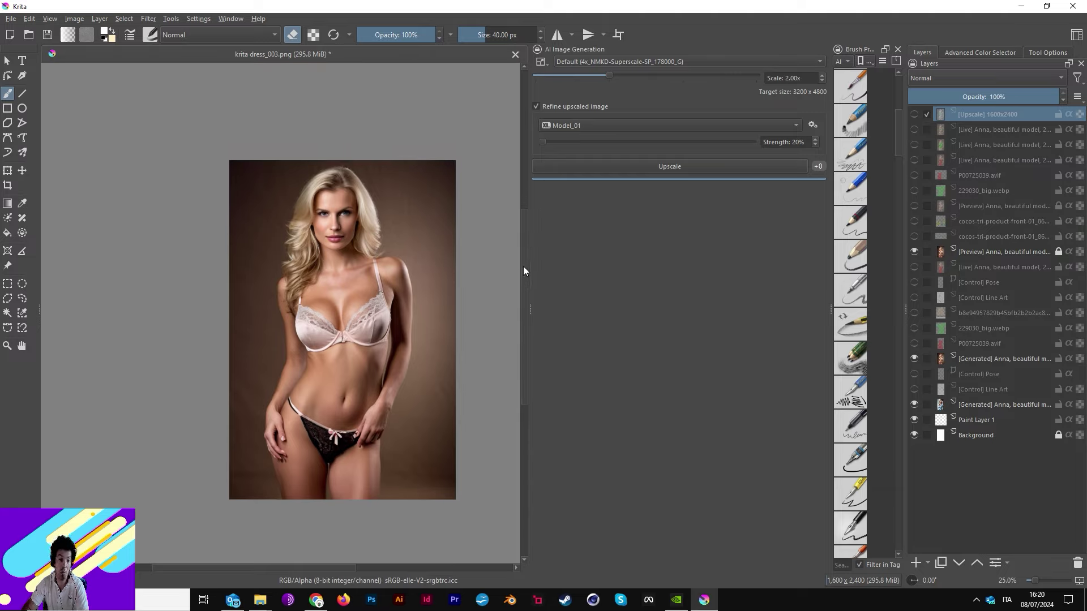